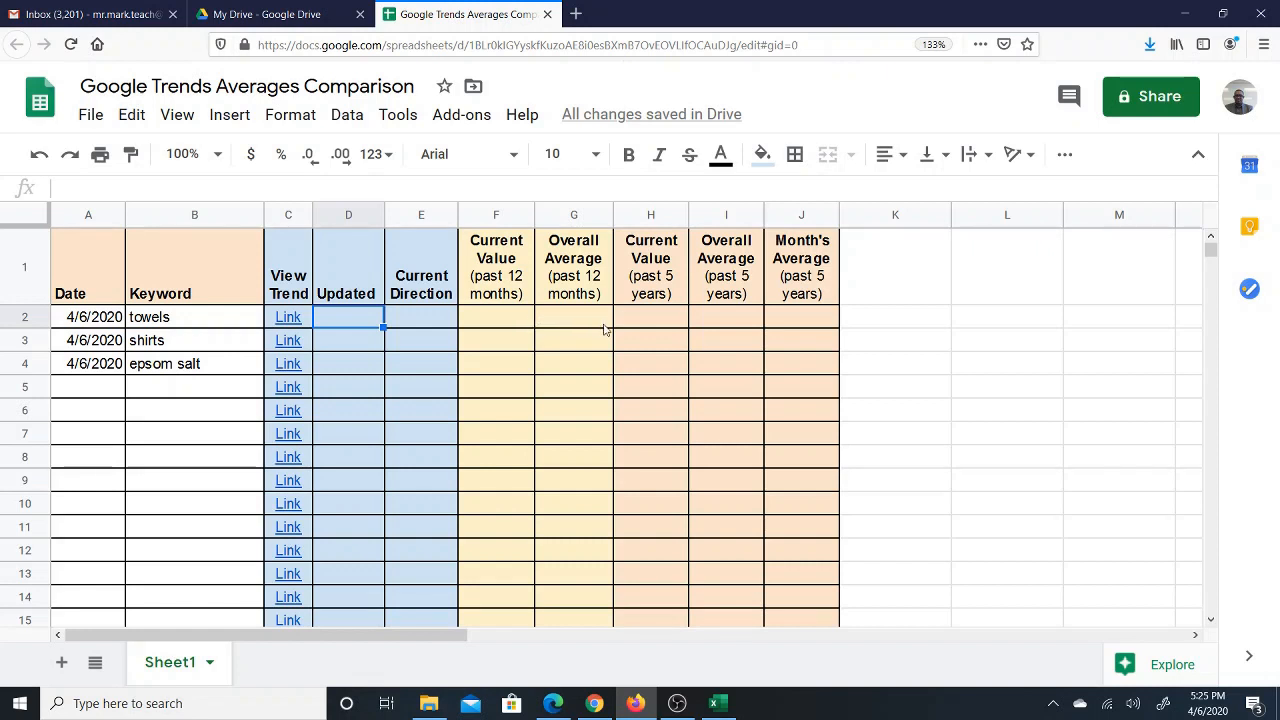
Open the Google Trends page for the keyword towels from its link in the View Trend column.
left_click(503, 319)
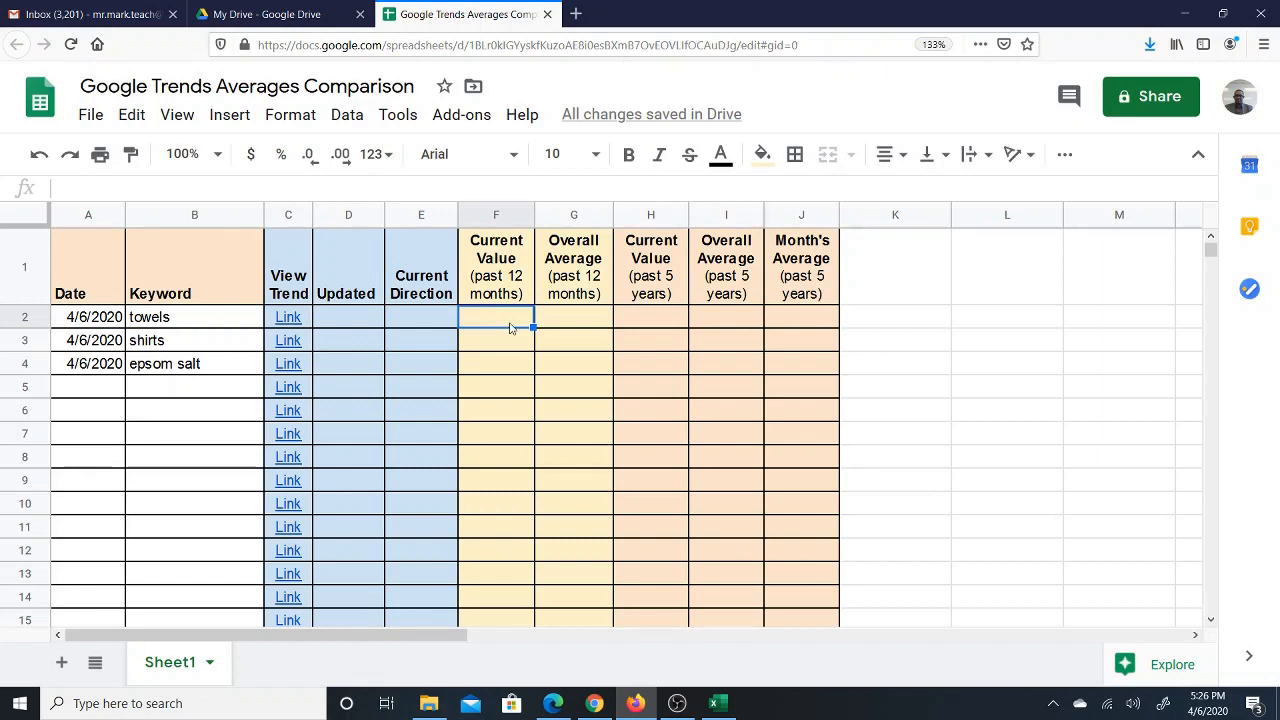
left_click(205, 325)
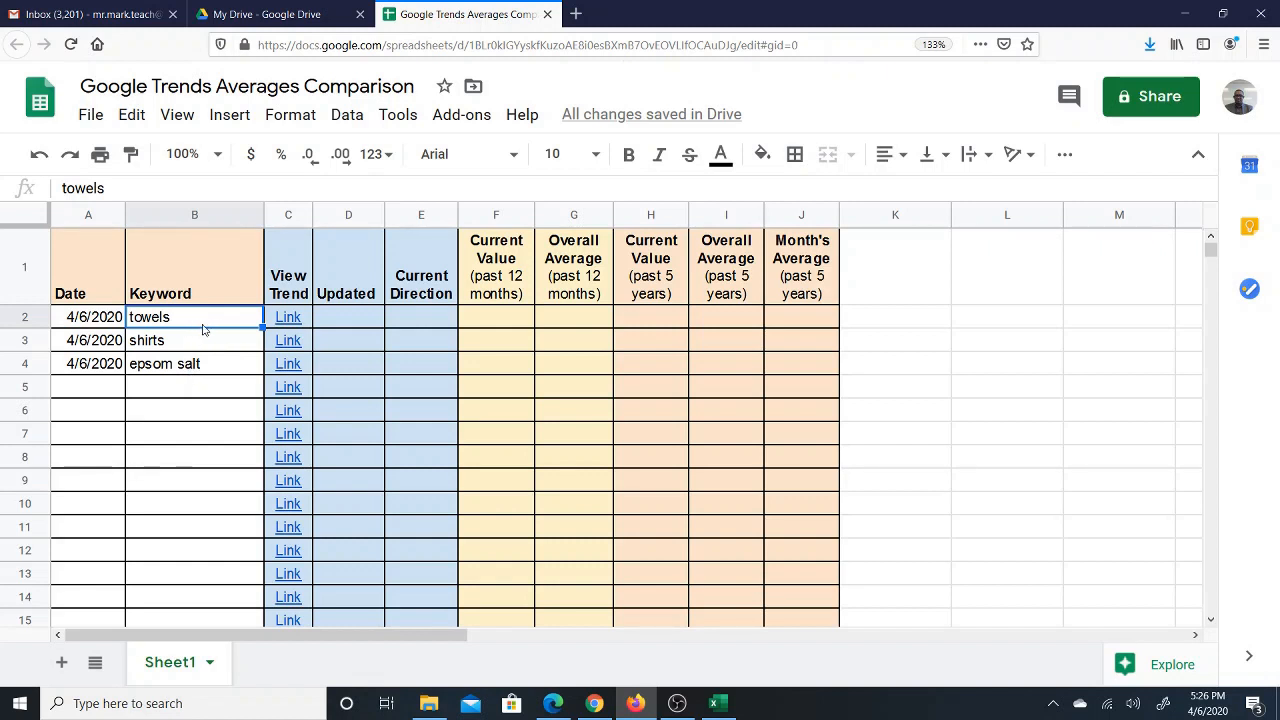
left_click(286, 318)
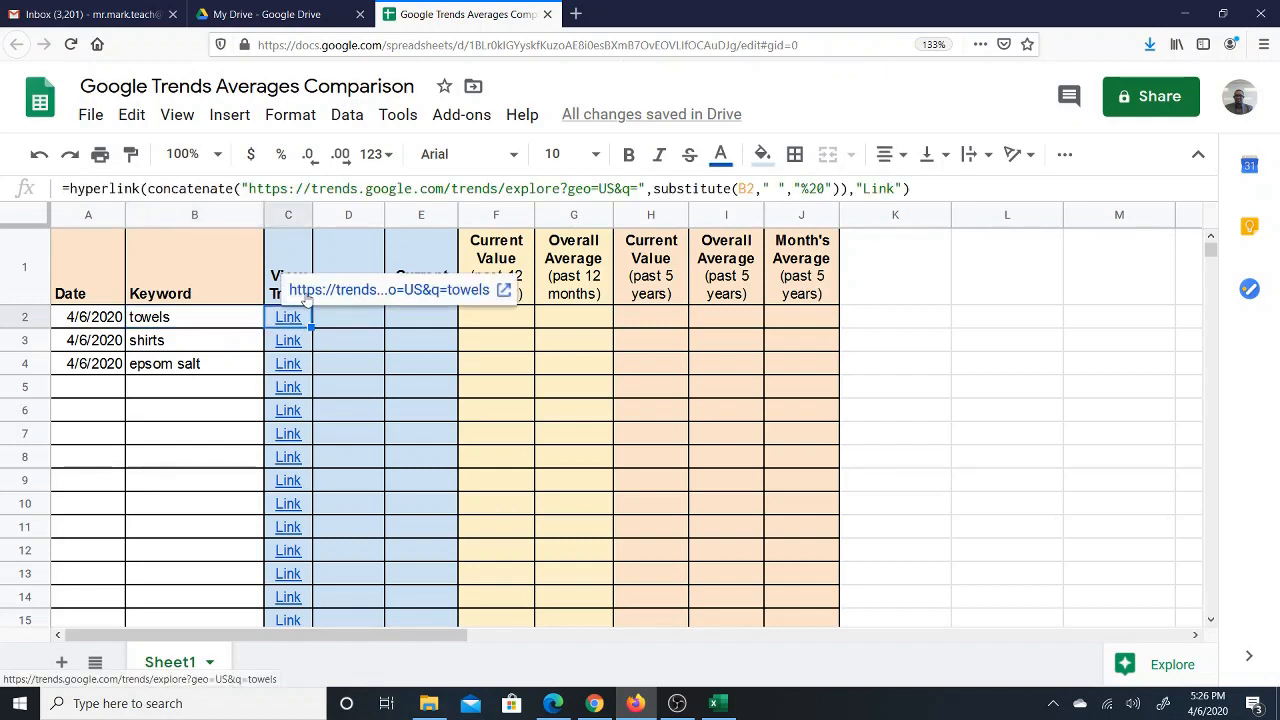
left_click(307, 294)
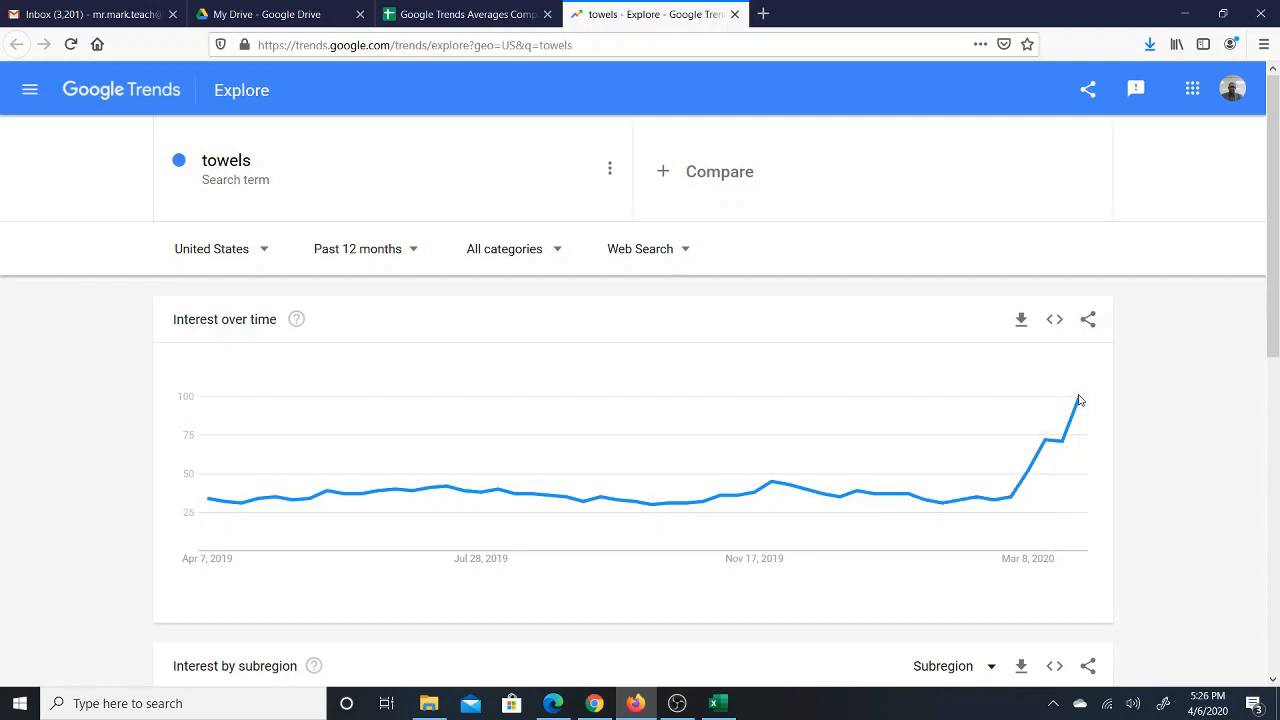
Check the latest point on the towels chart, and record direction "up" and past-12-months current value 100 in the towels row of the Google Sheets comparison.
mouse_move(1082, 402)
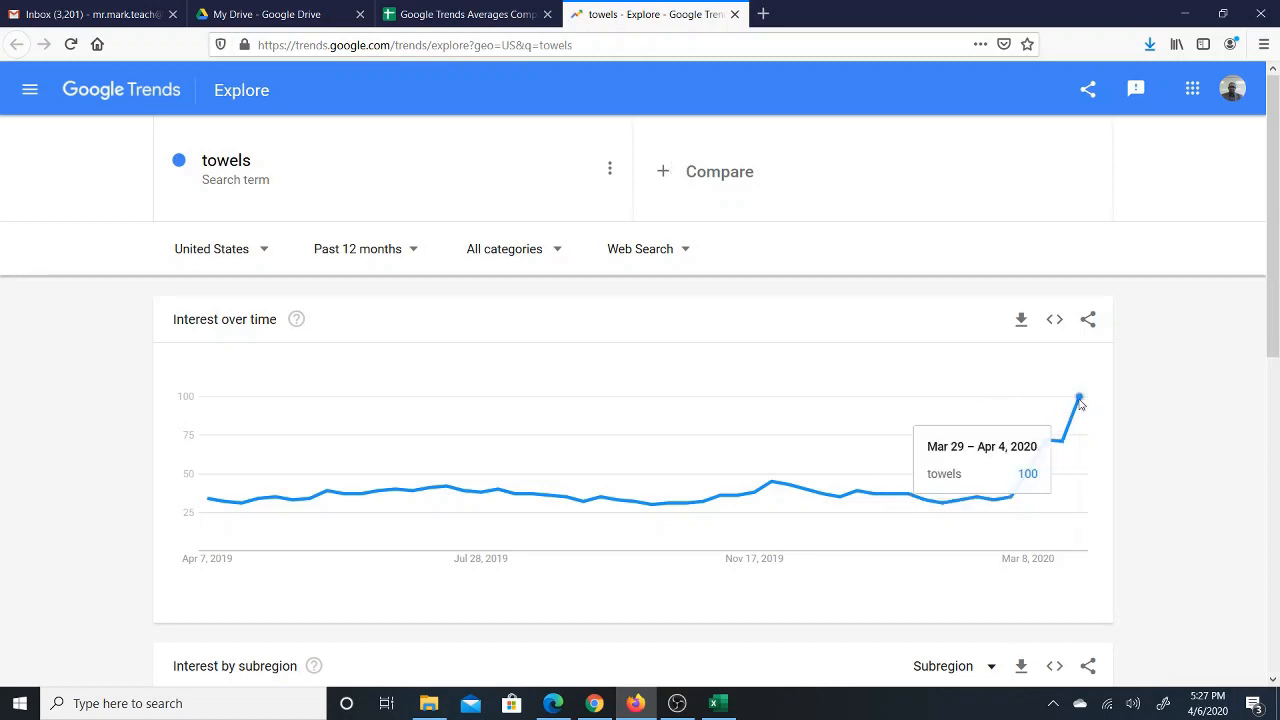
left_click(471, 8)
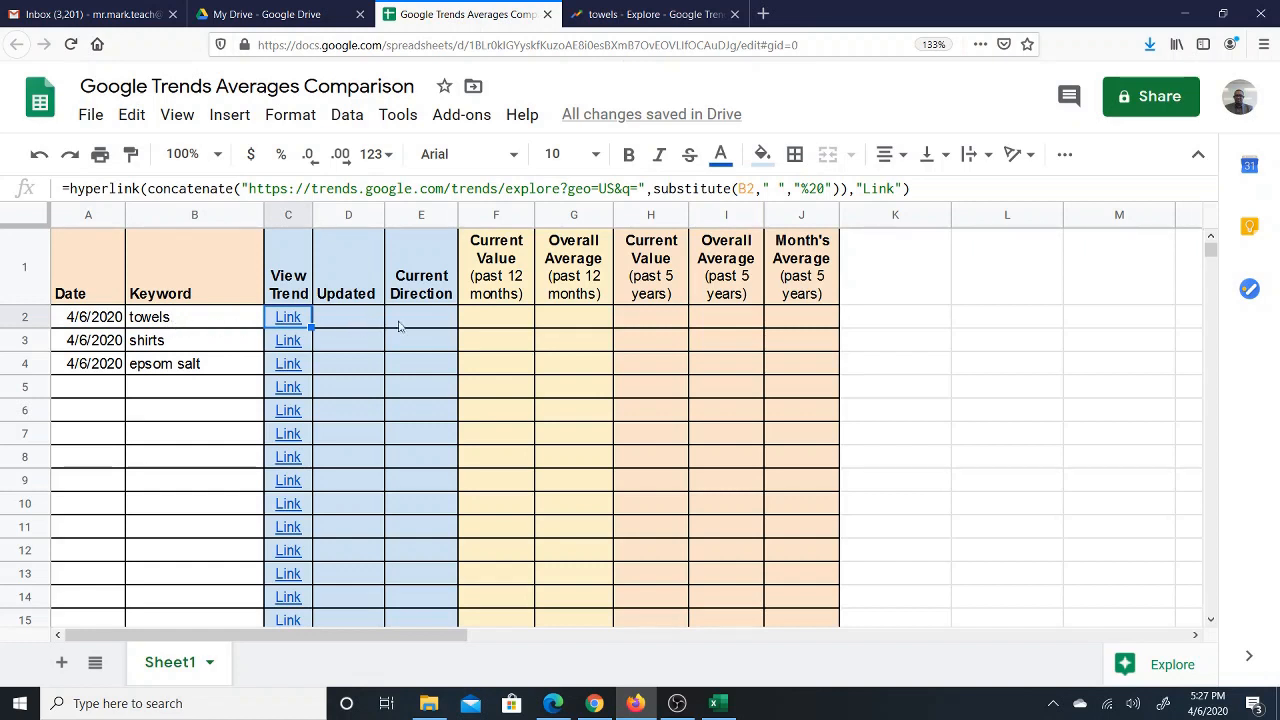
left_click(439, 321)
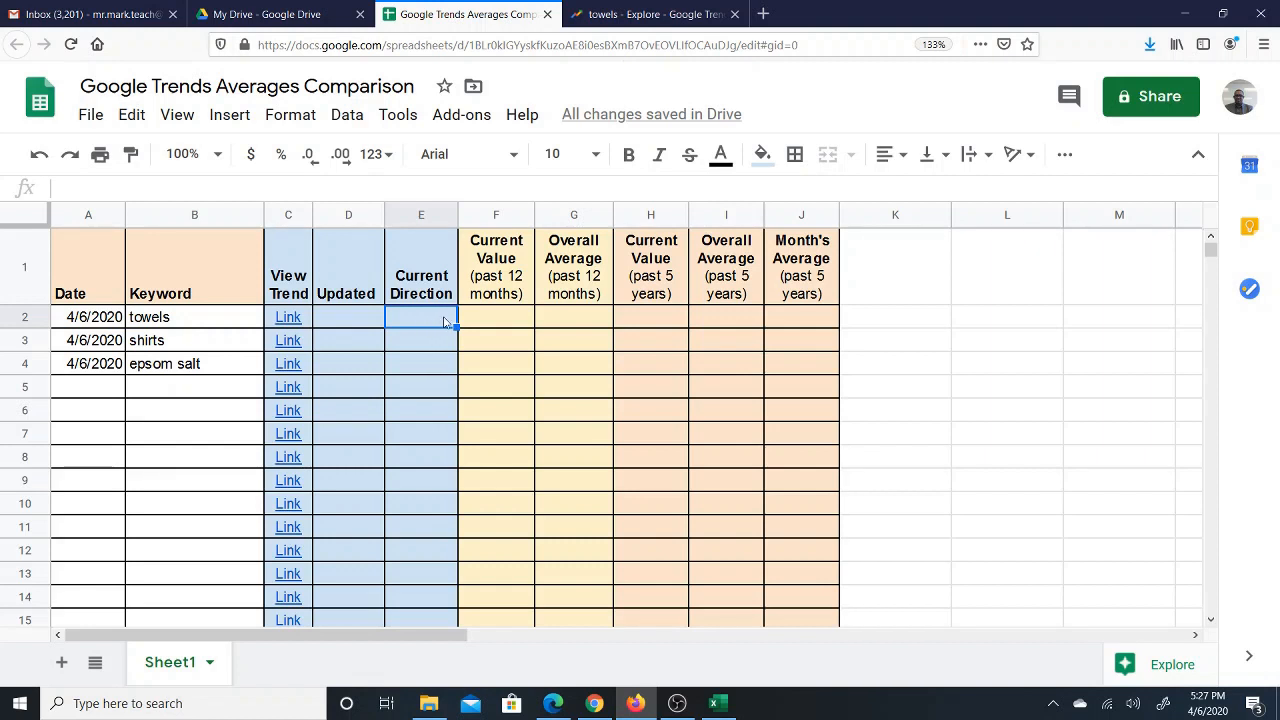
type("up")
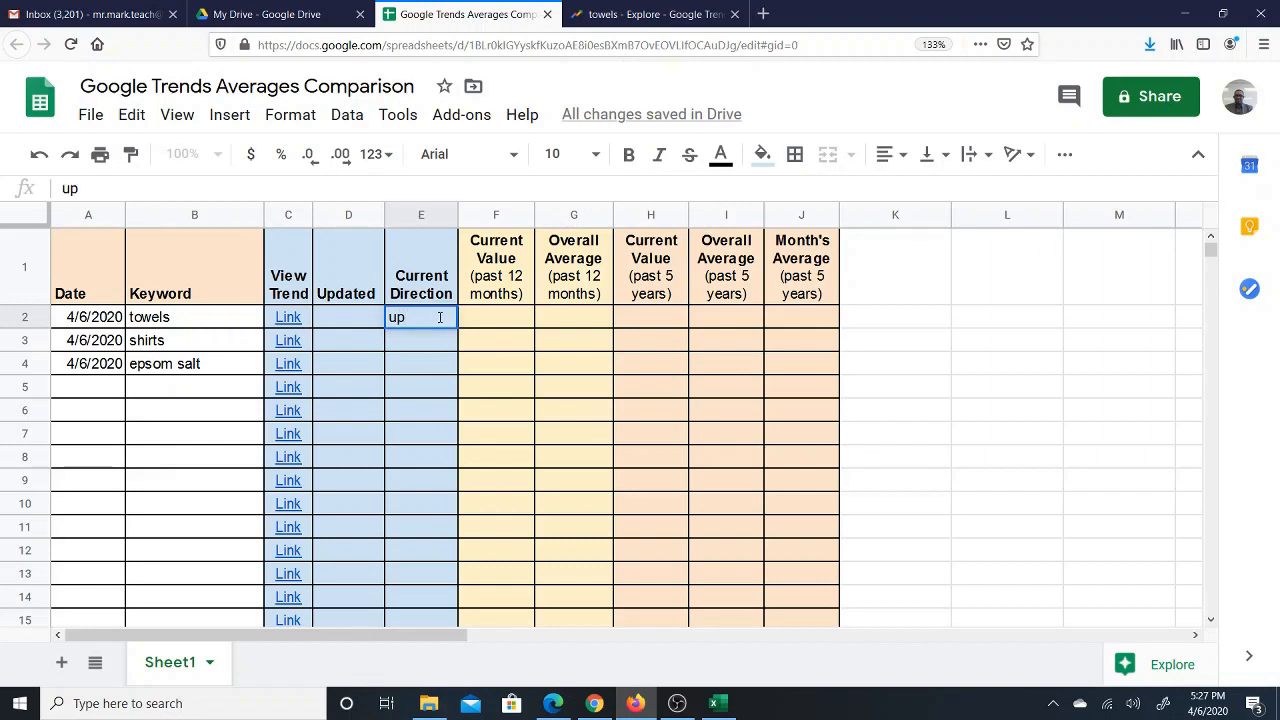
key("Tab")
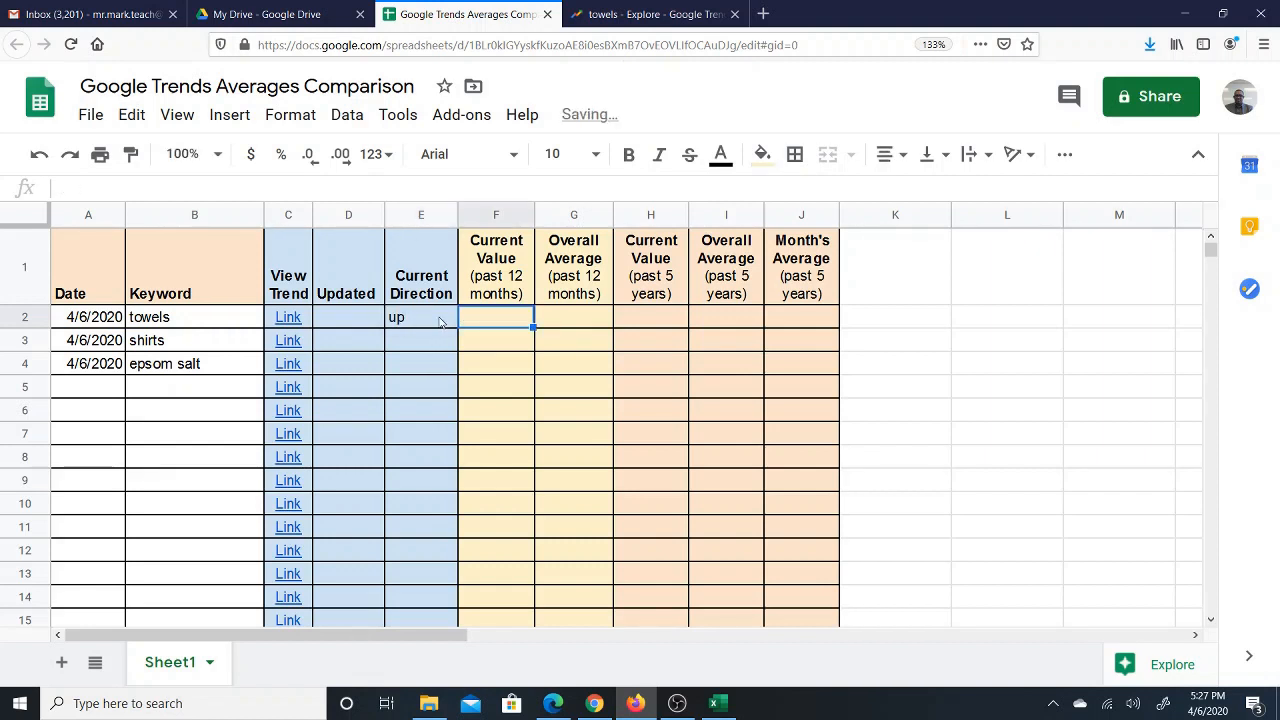
type("100")
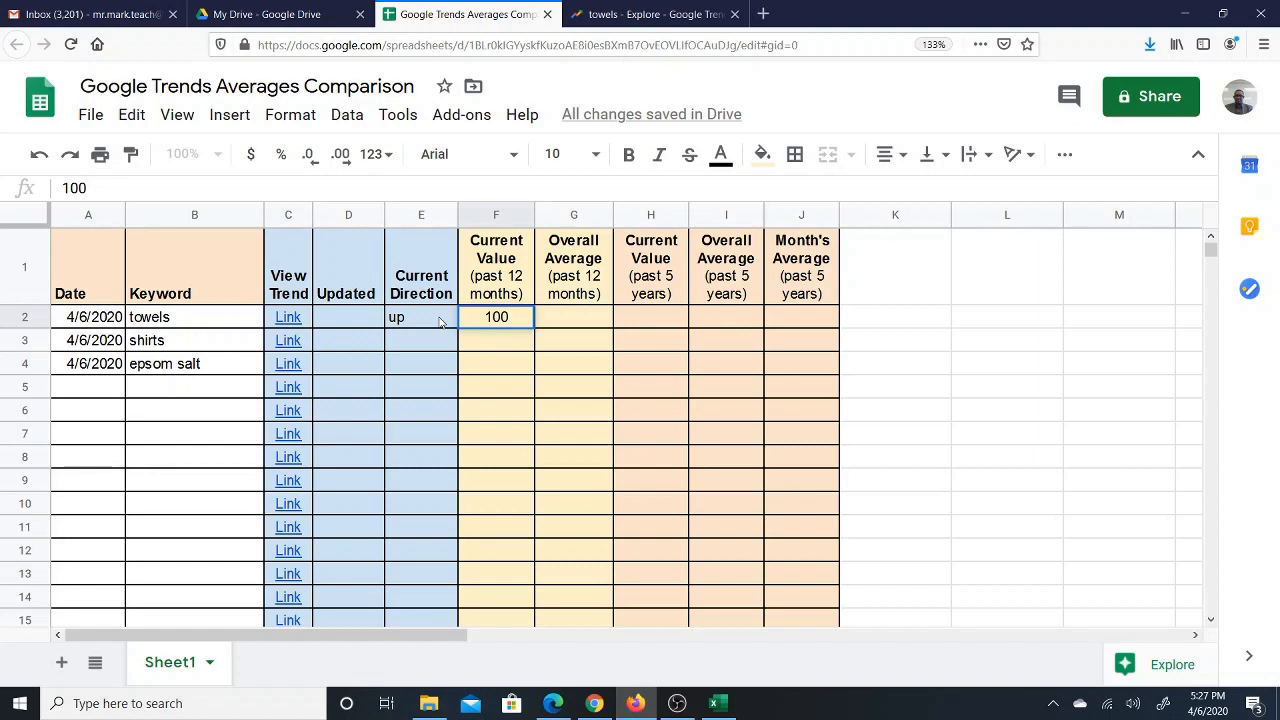
key("Tab")
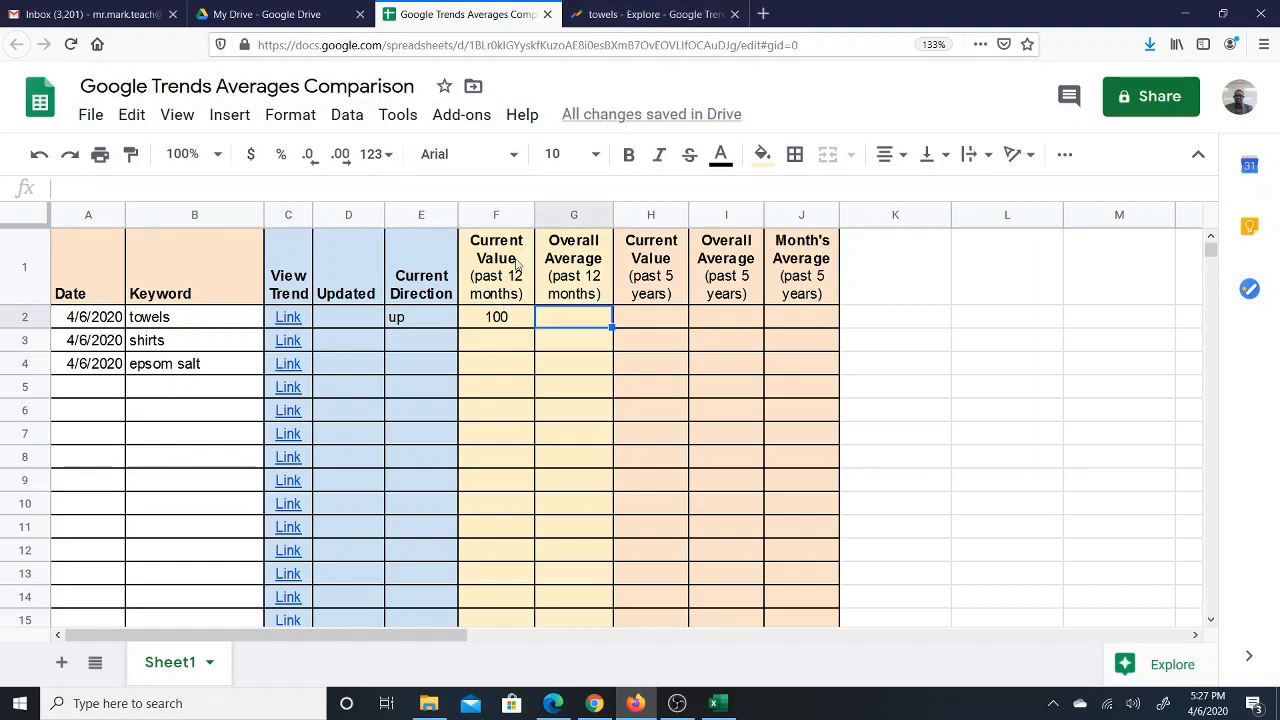
Download the past-12-months interest-over-time data for towels from Google Trends, opening the CSV in Excel with column A widened to show the full dates.
left_click(632, 12)
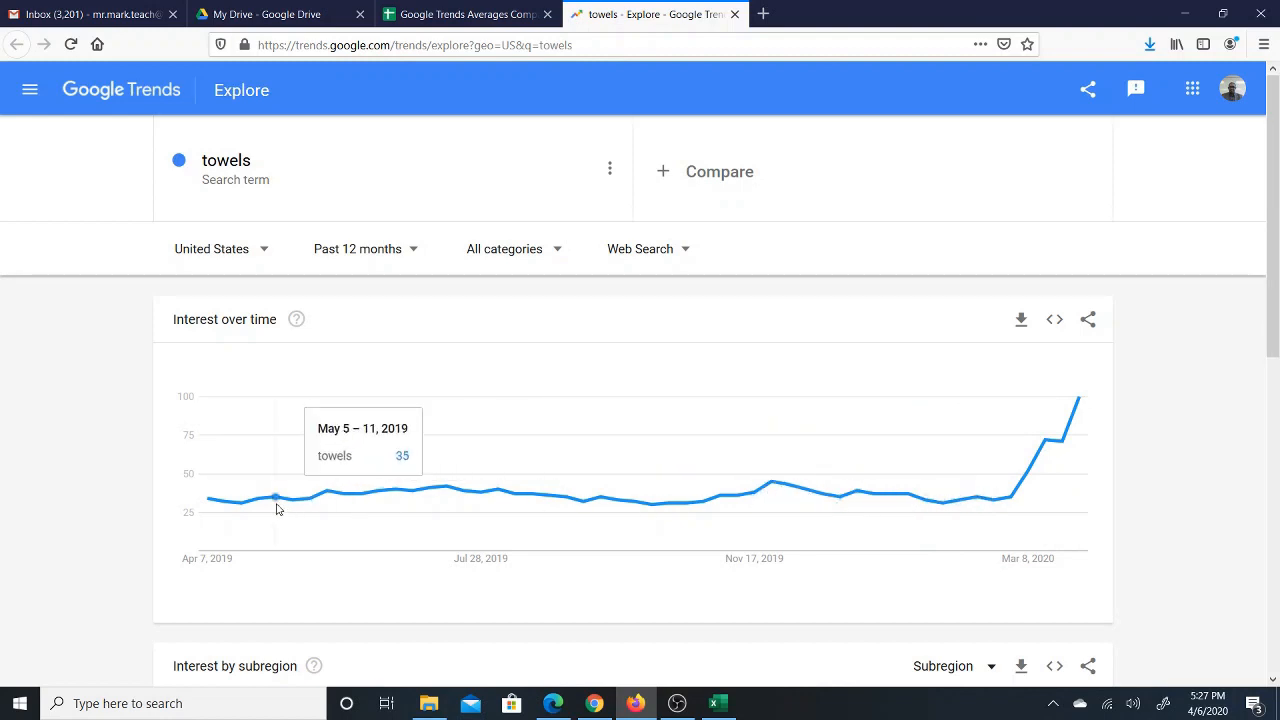
left_click(1021, 321)
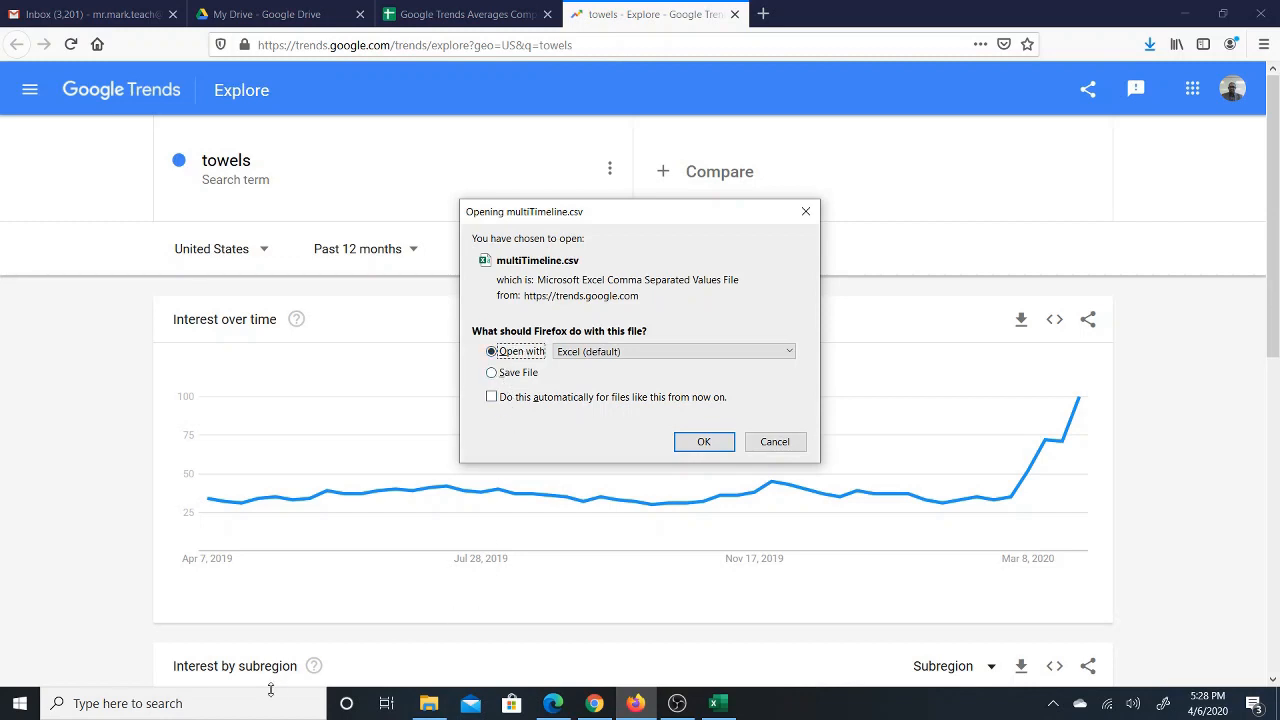
left_click(702, 442)
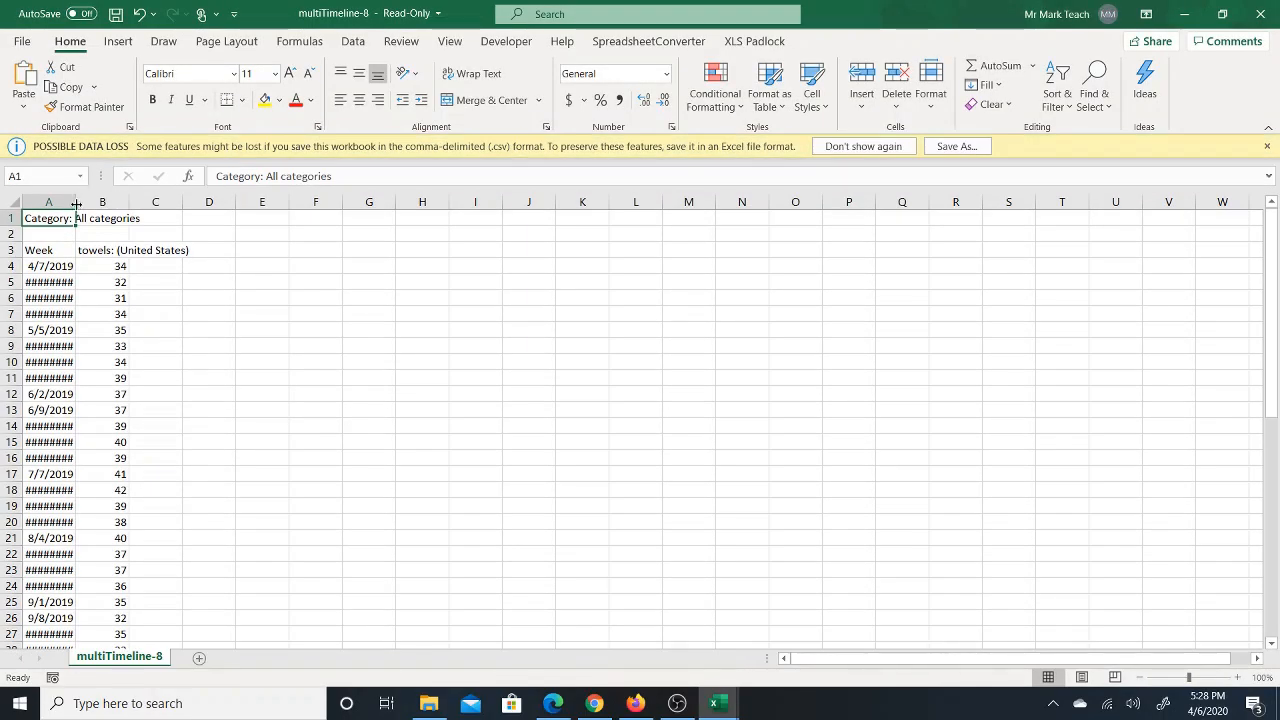
left_click_drag(75, 204, 109, 204)
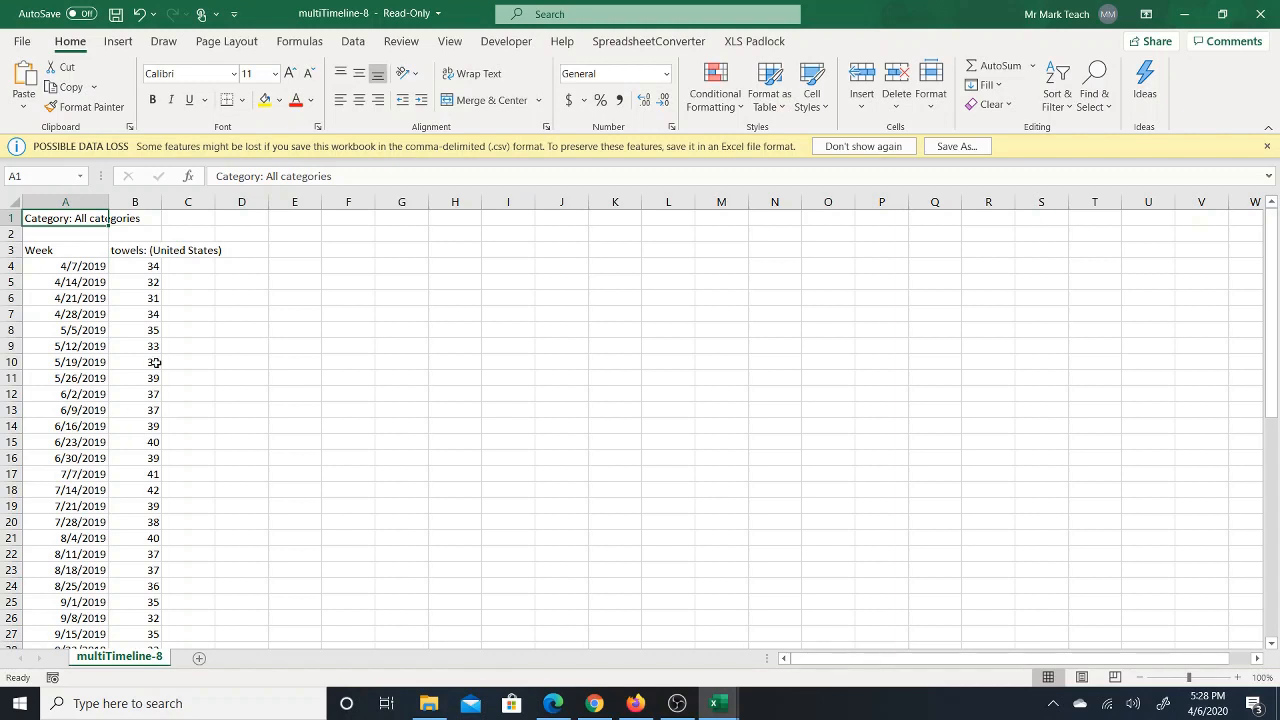
Calculate the average of all of column B in cell E4 with the AVERAGE function.
left_click(299, 266)
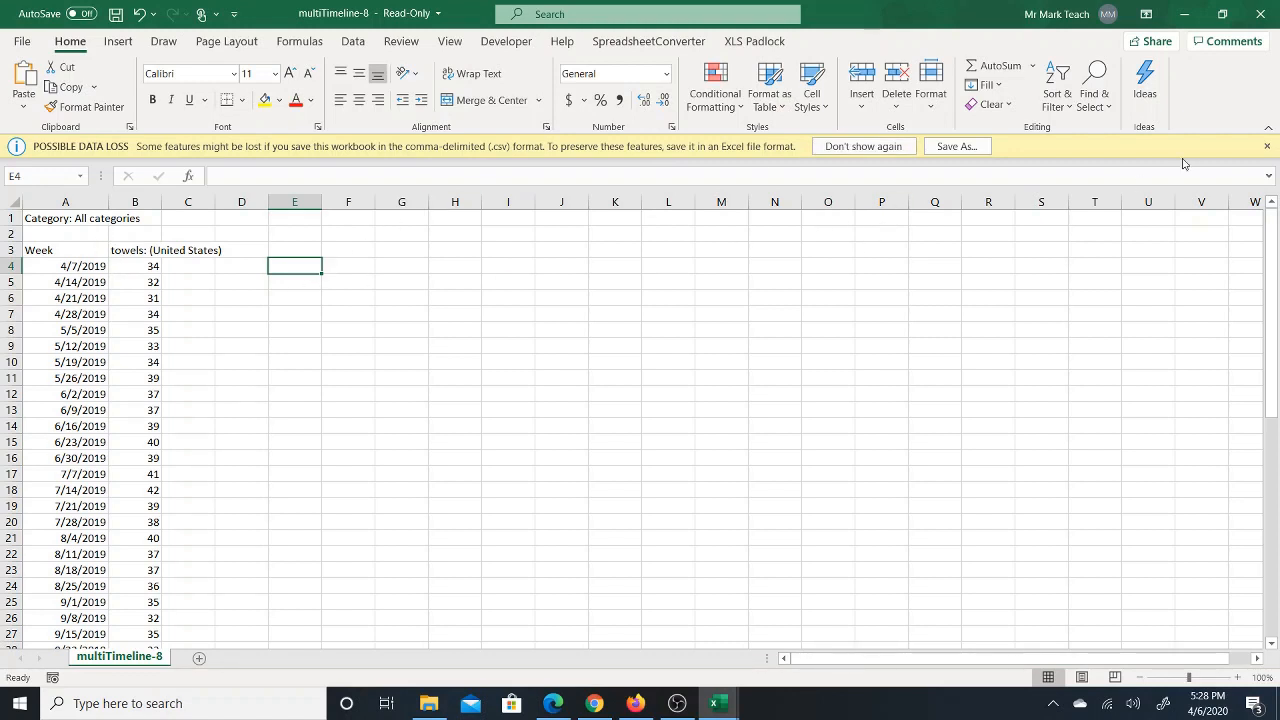
left_click(1033, 68)
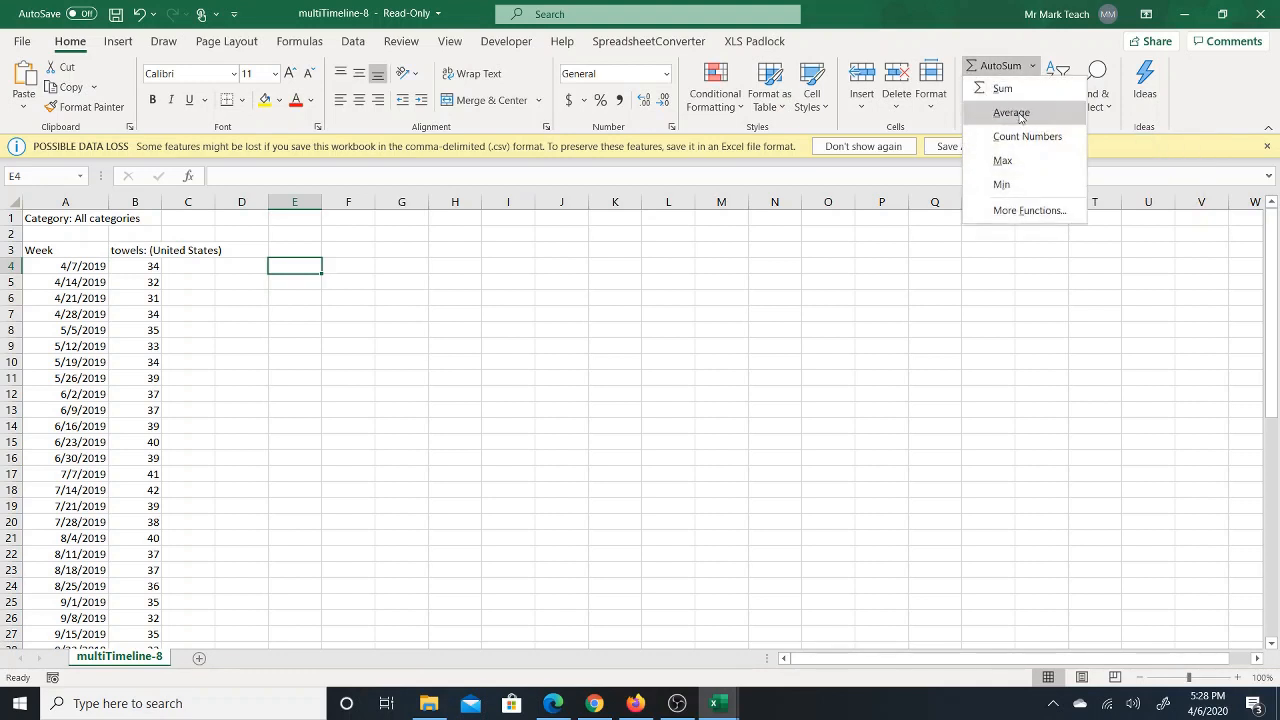
left_click(1011, 113)
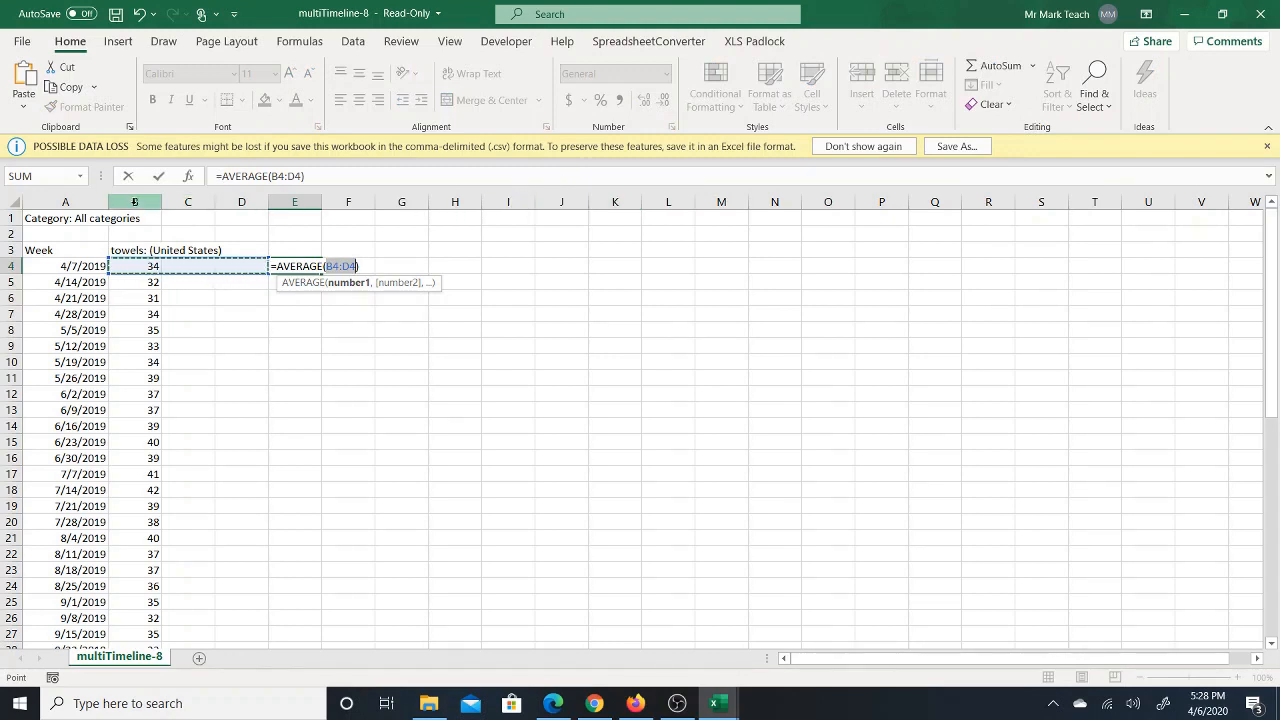
left_click(134, 202)
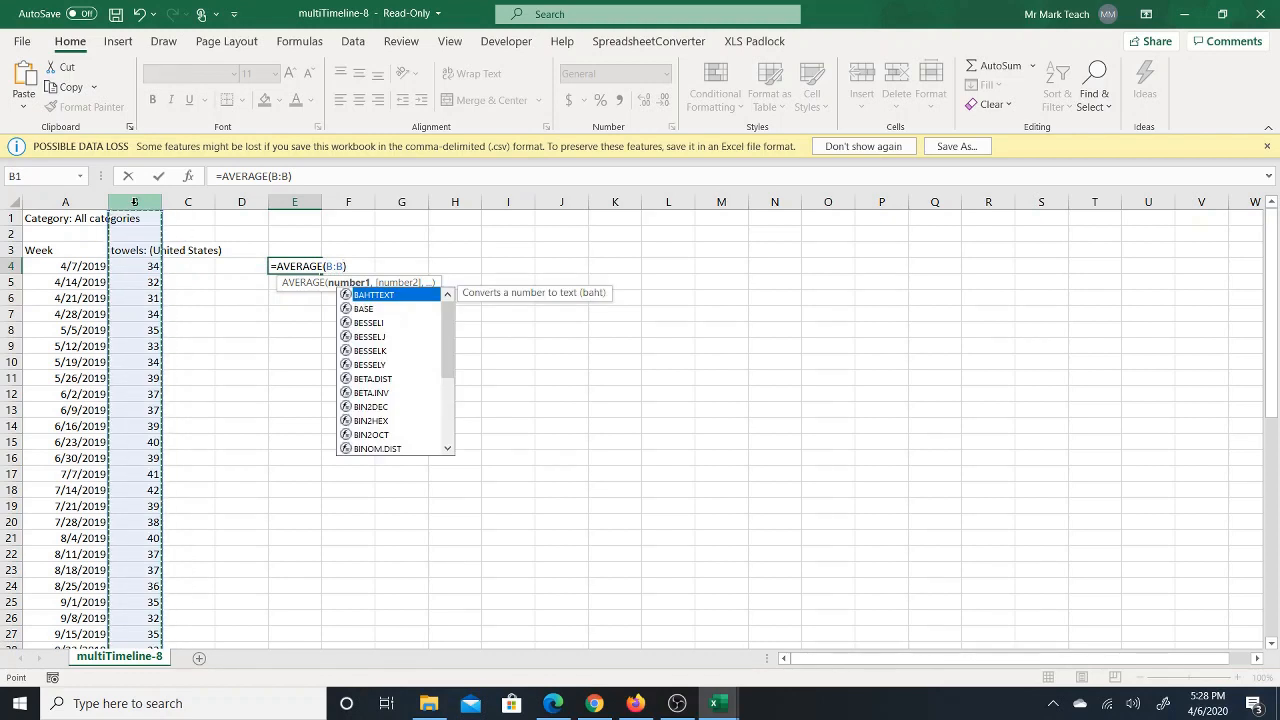
key("Return")
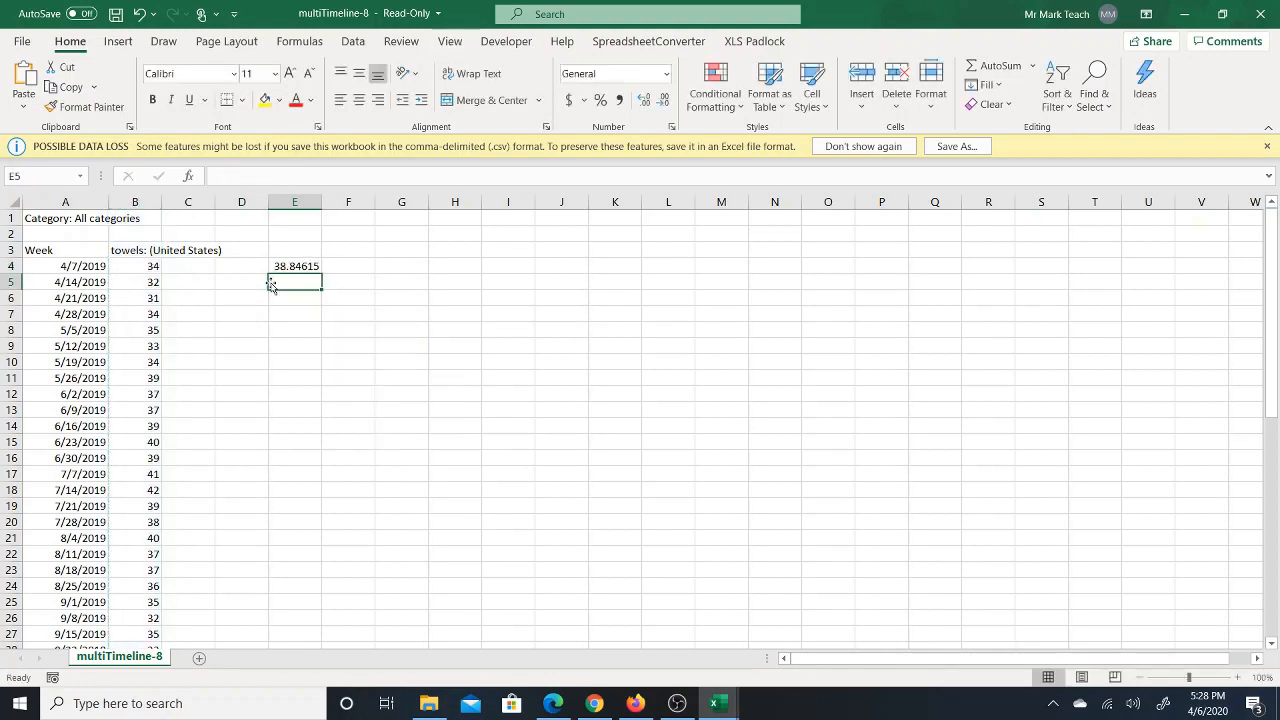
left_click(313, 268)
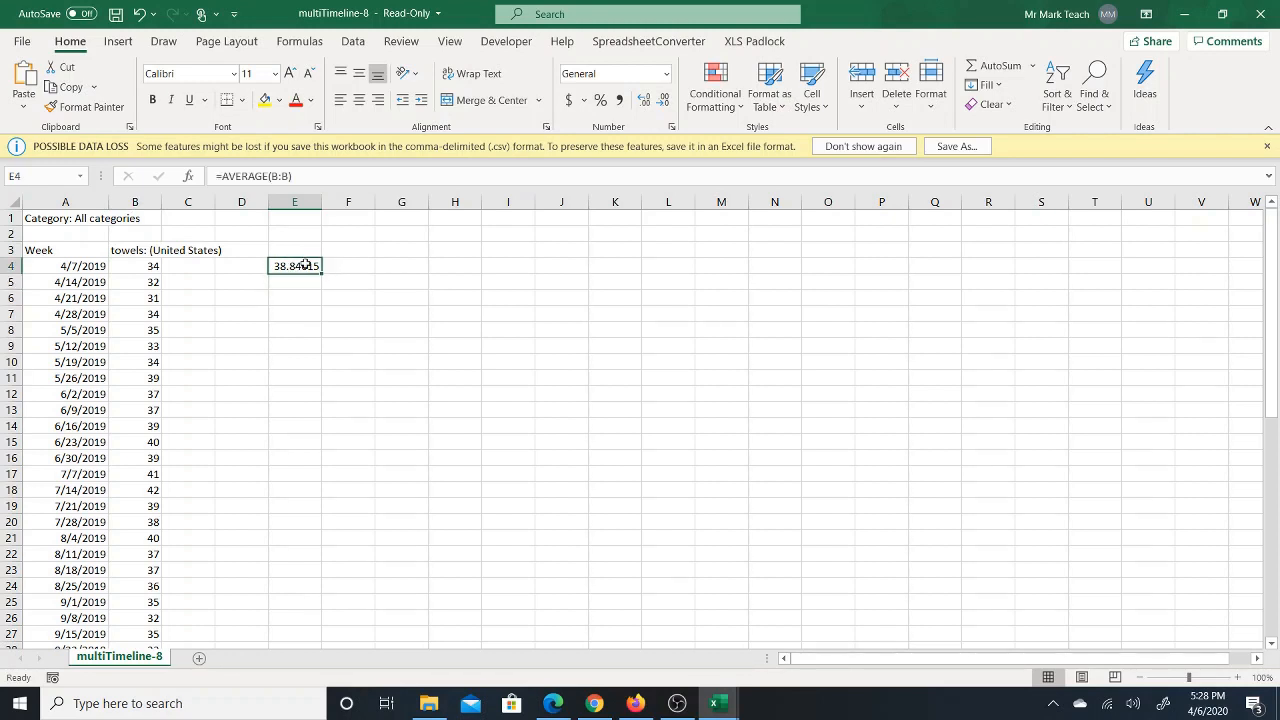
Switch back to the Google Sheets comparison and enter 39 as the past-12-months overall average for towels.
left_click(637, 703)
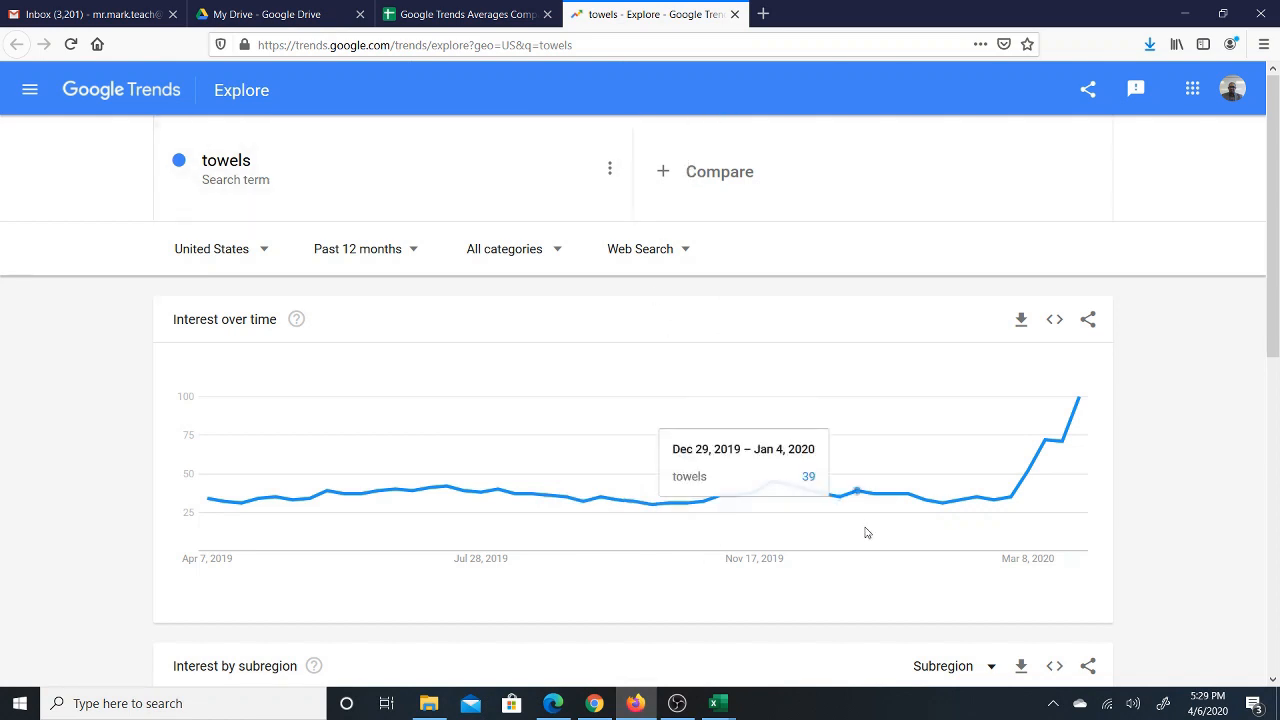
left_click(494, 12)
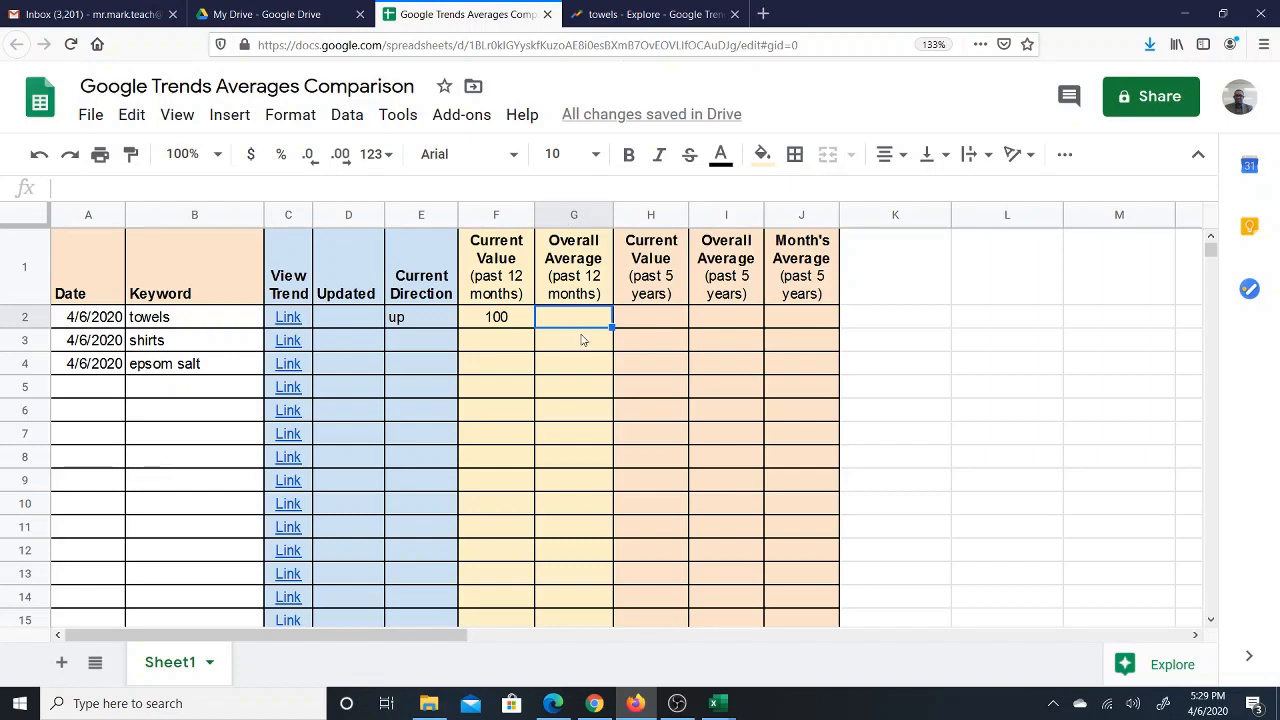
type("3")
type("9")
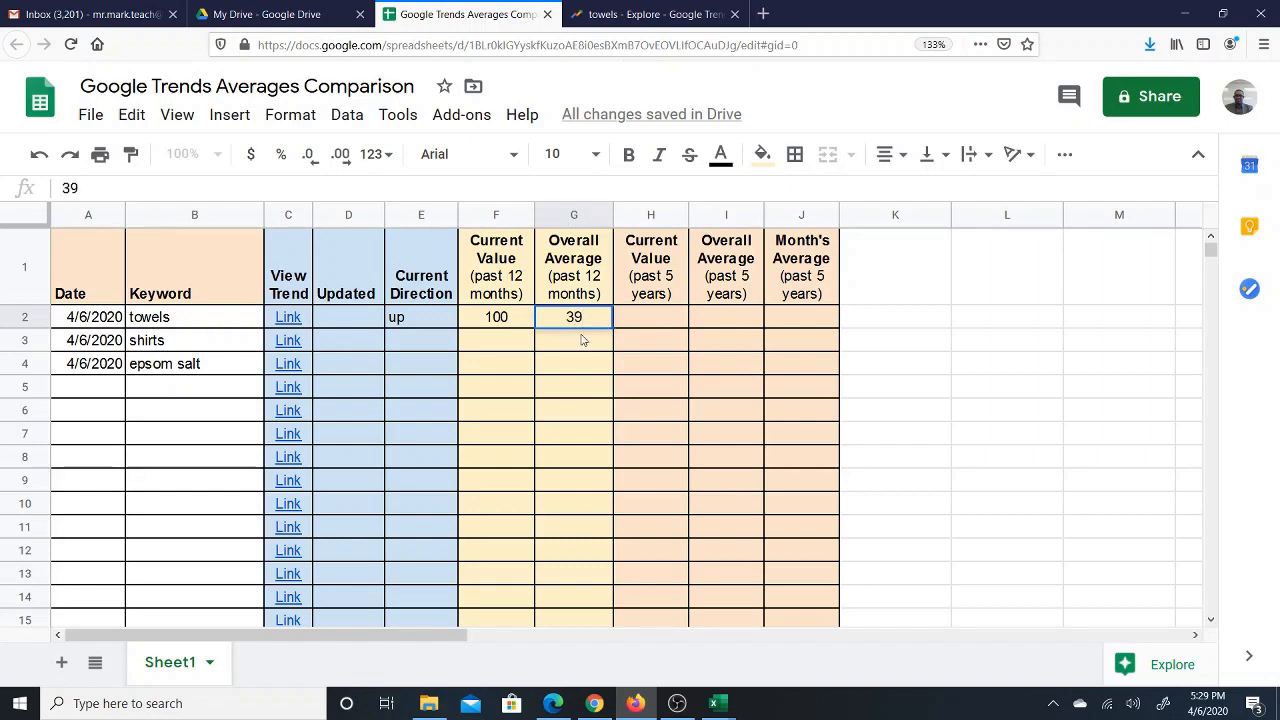
key("Left")
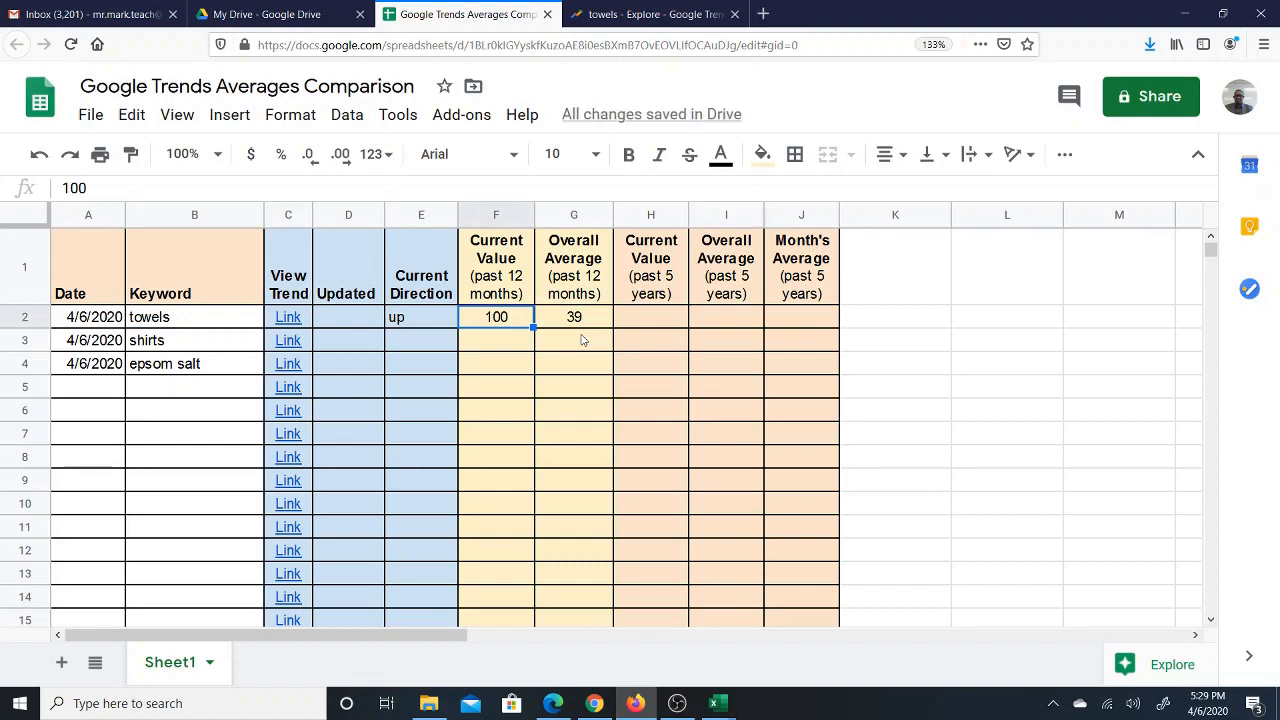
Recheck the most recent data point on the past-12-months towels chart in Google Trends against the values recorded in the sheet.
left_click(640, 12)
mouse_move(1076, 405)
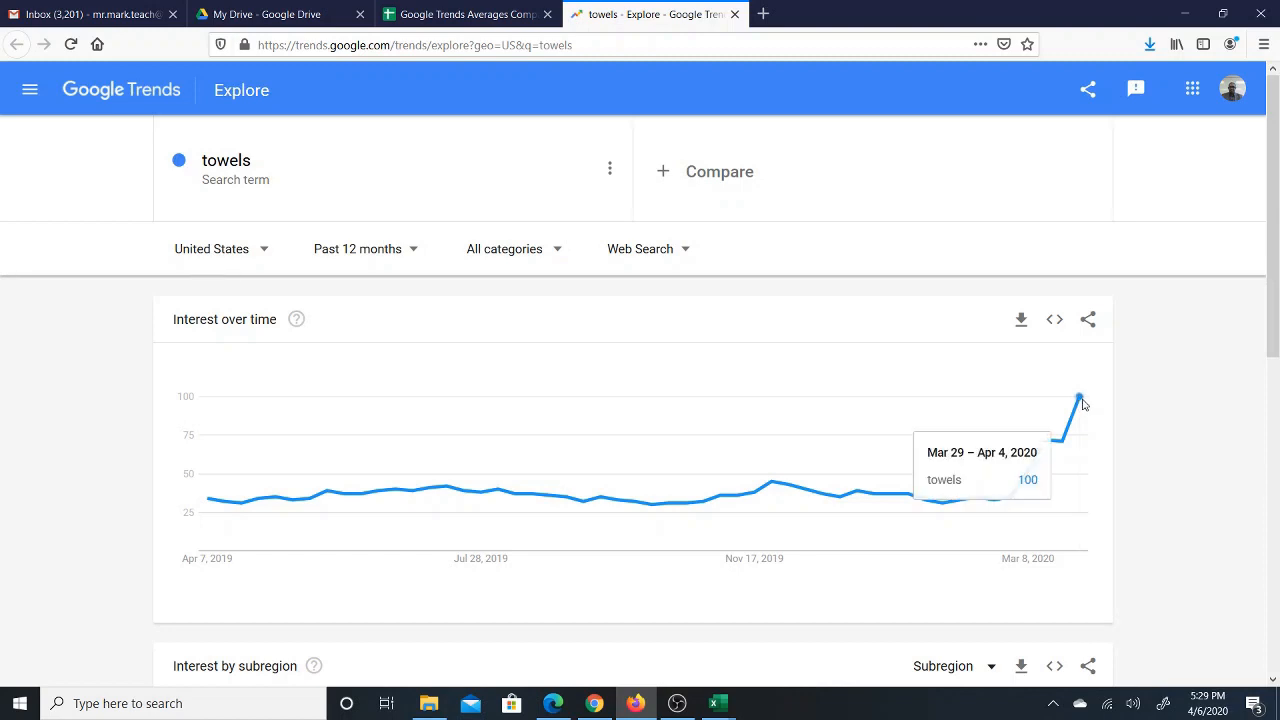
left_click(458, 14)
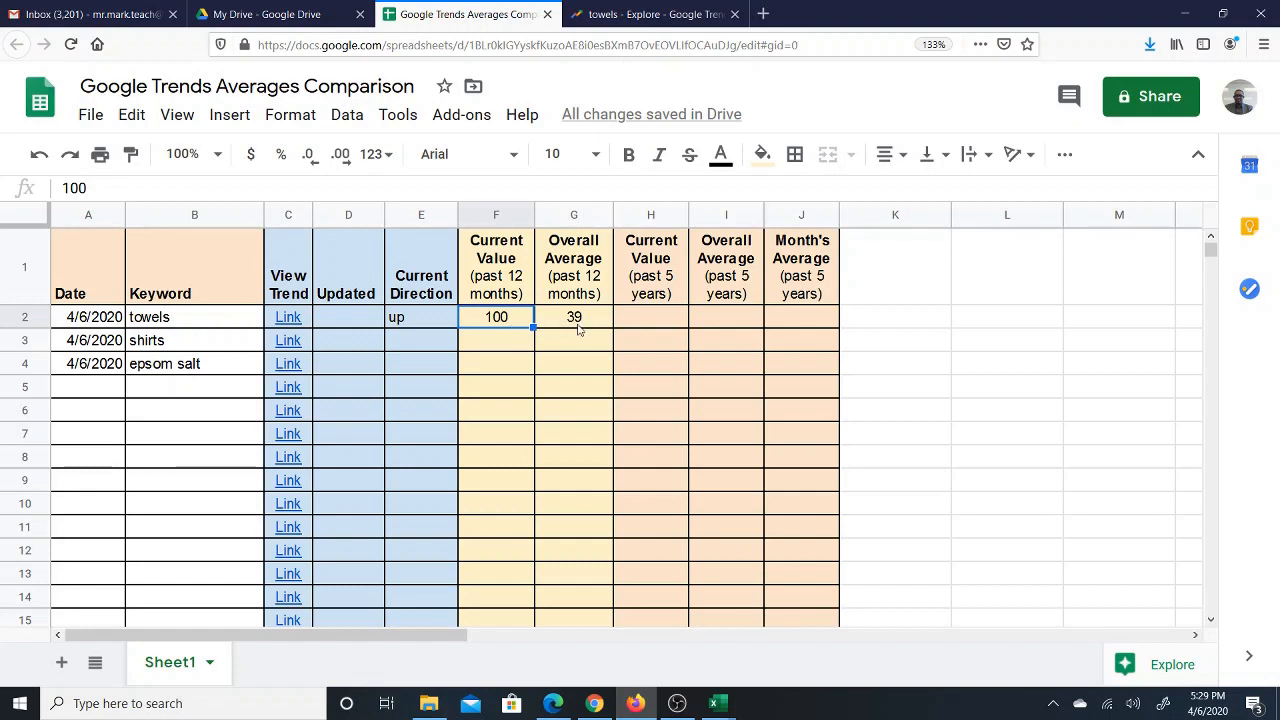
Change the time range of the towels chart in Google Trends to Past 5 years.
left_click(641, 328)
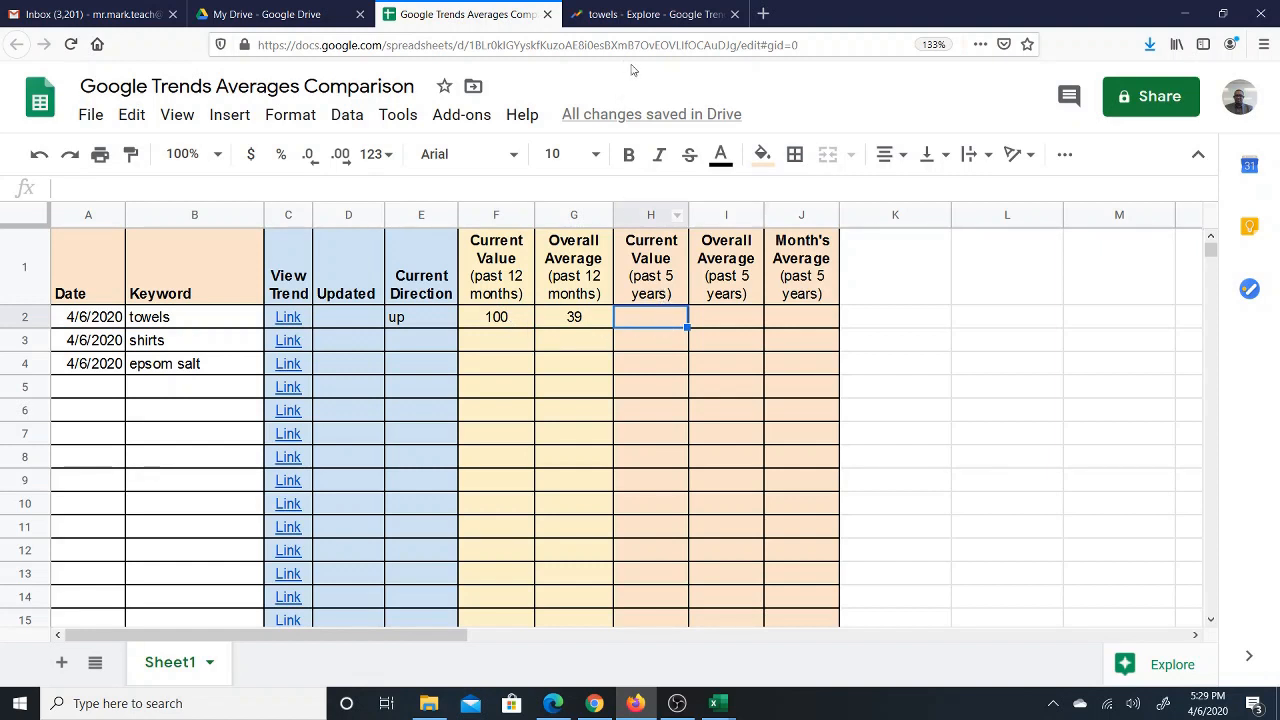
left_click(628, 12)
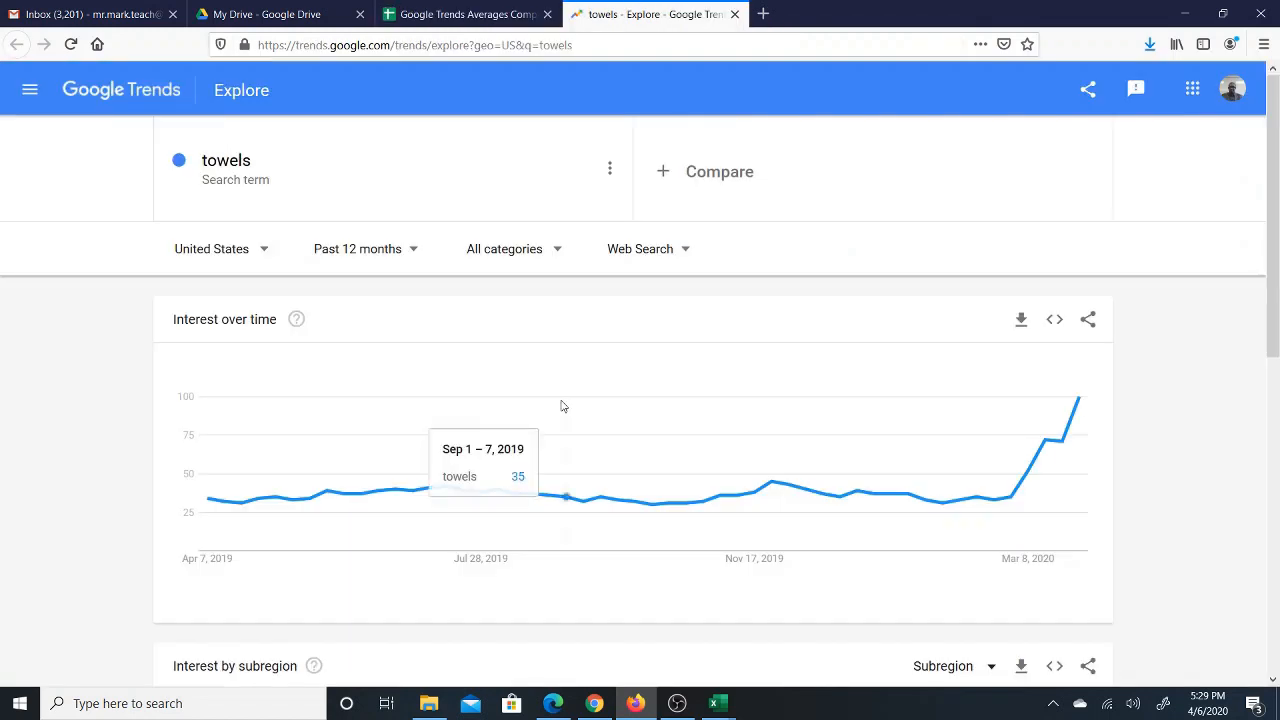
left_click(414, 256)
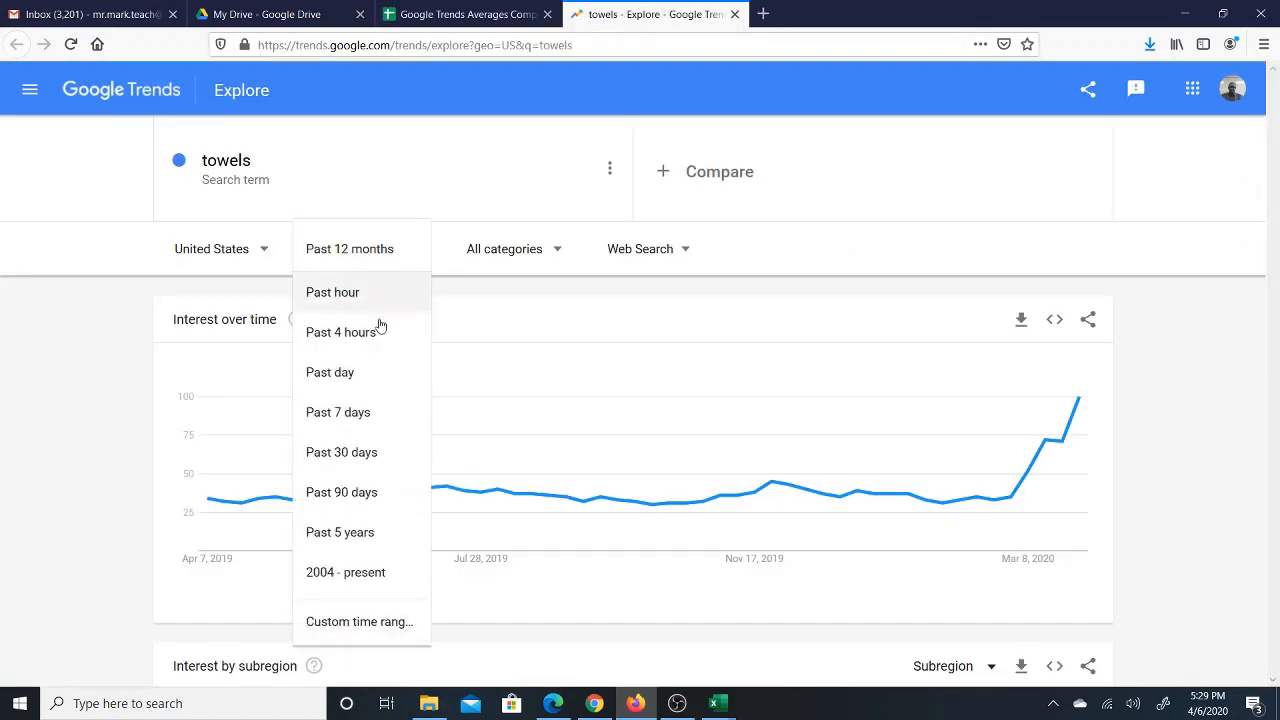
left_click(340, 532)
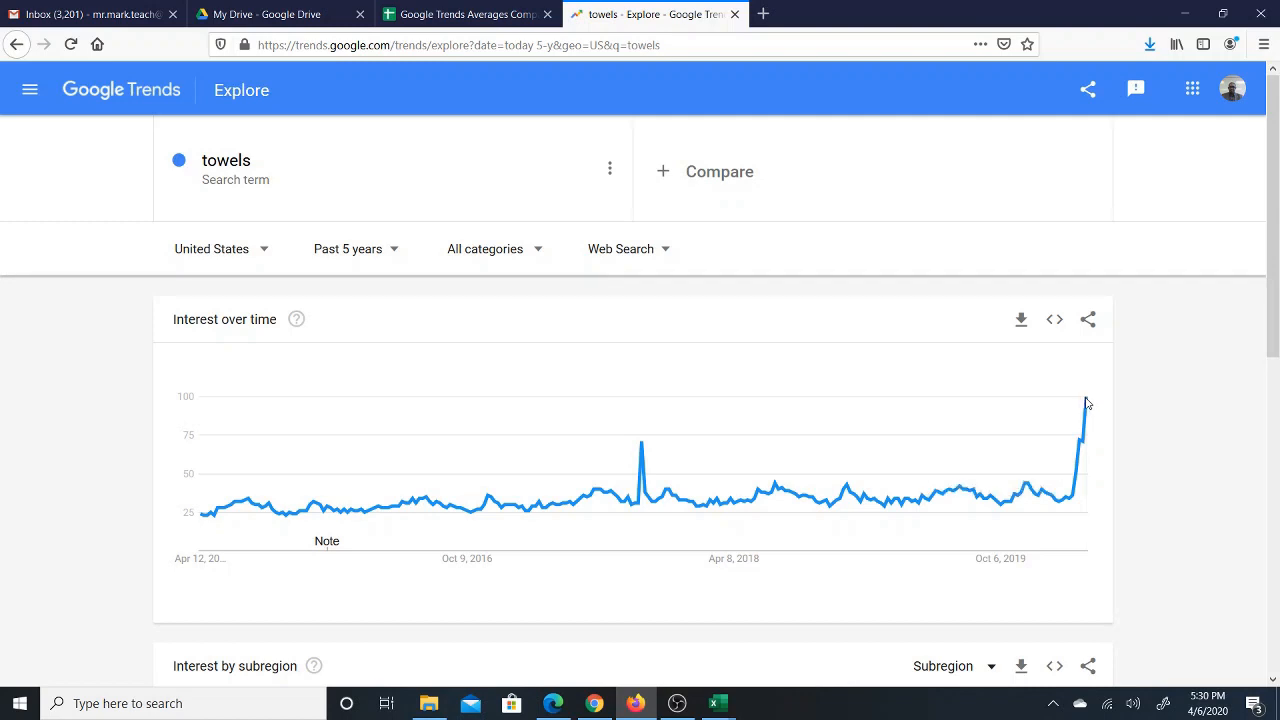
Check the latest point on the five-year towels chart and enter 100 as the past-5-years current value in the towels row of the sheet.
mouse_move(1088, 405)
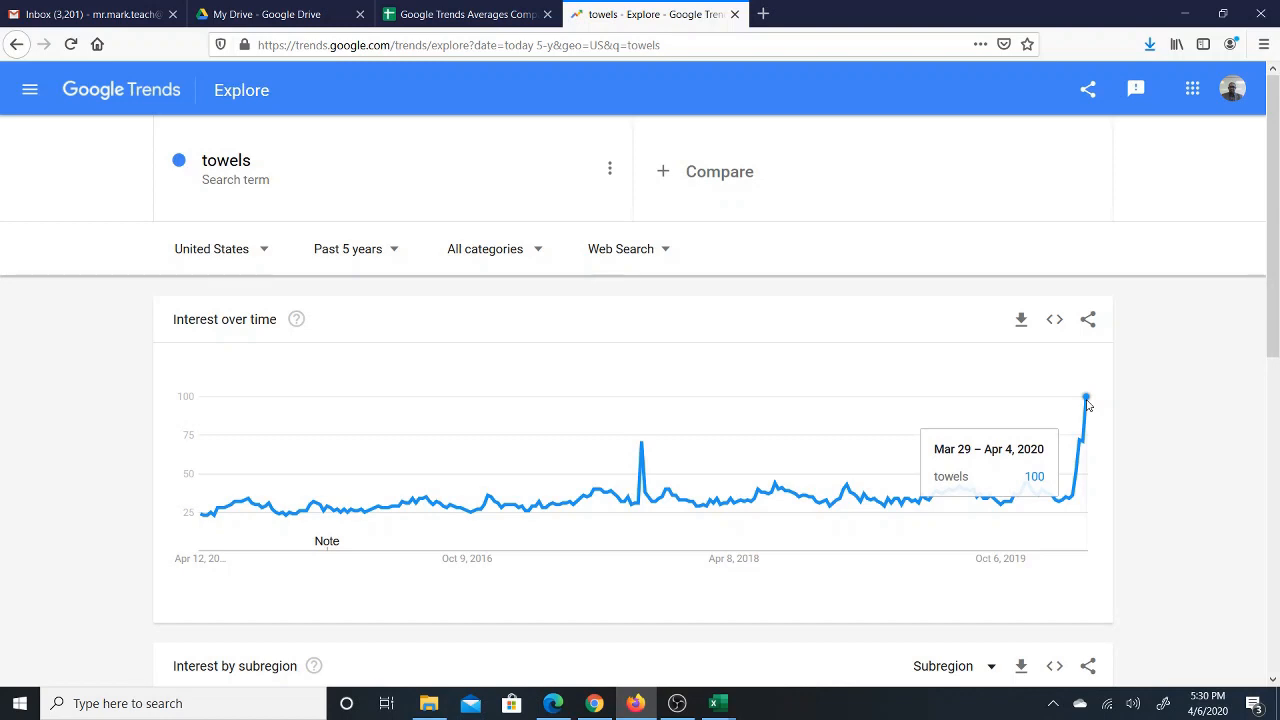
left_click(444, 14)
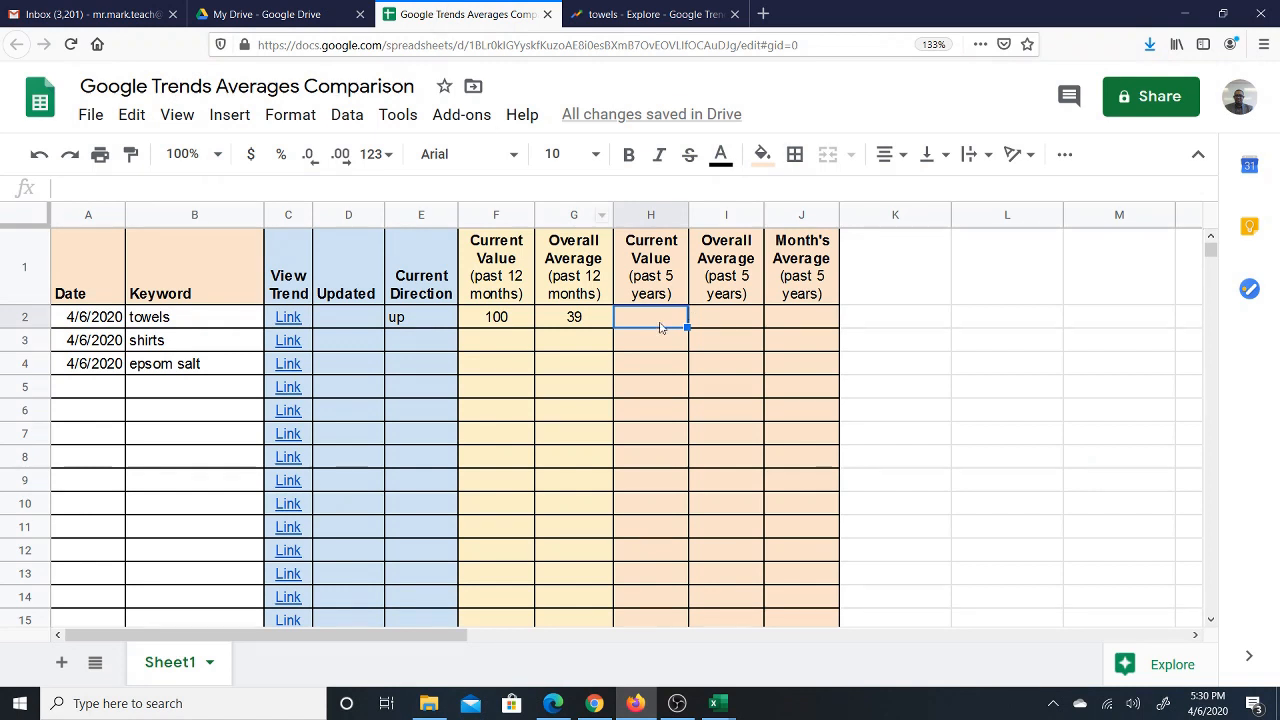
type("100")
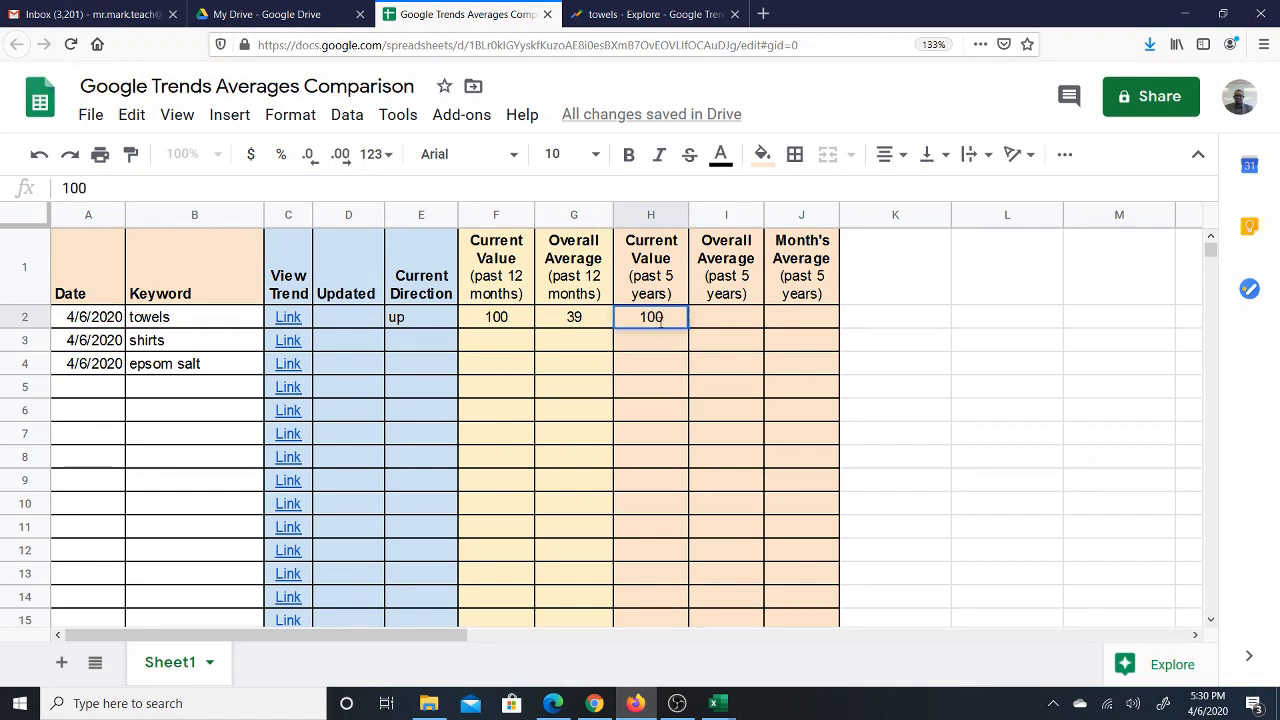
key("Tab")
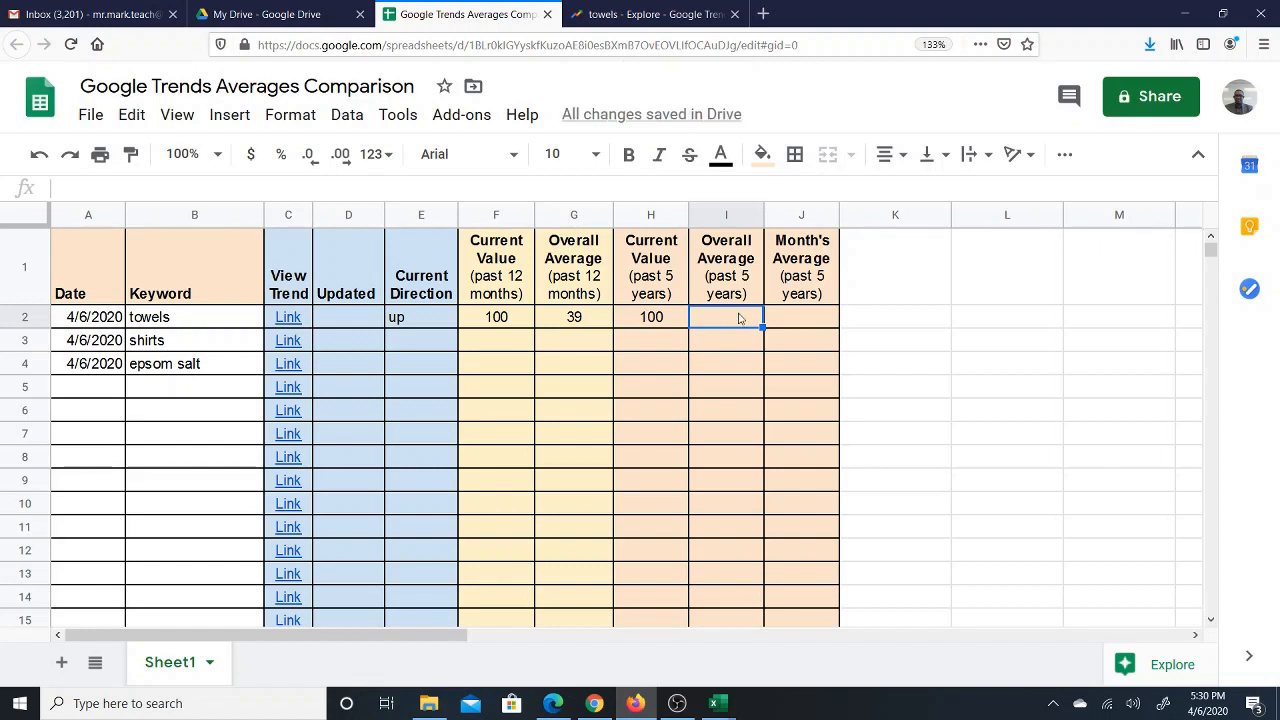
Download the past-5-years interest-over-time data for towels from Google Trends as a CSV and open it in Excel.
left_click(634, 12)
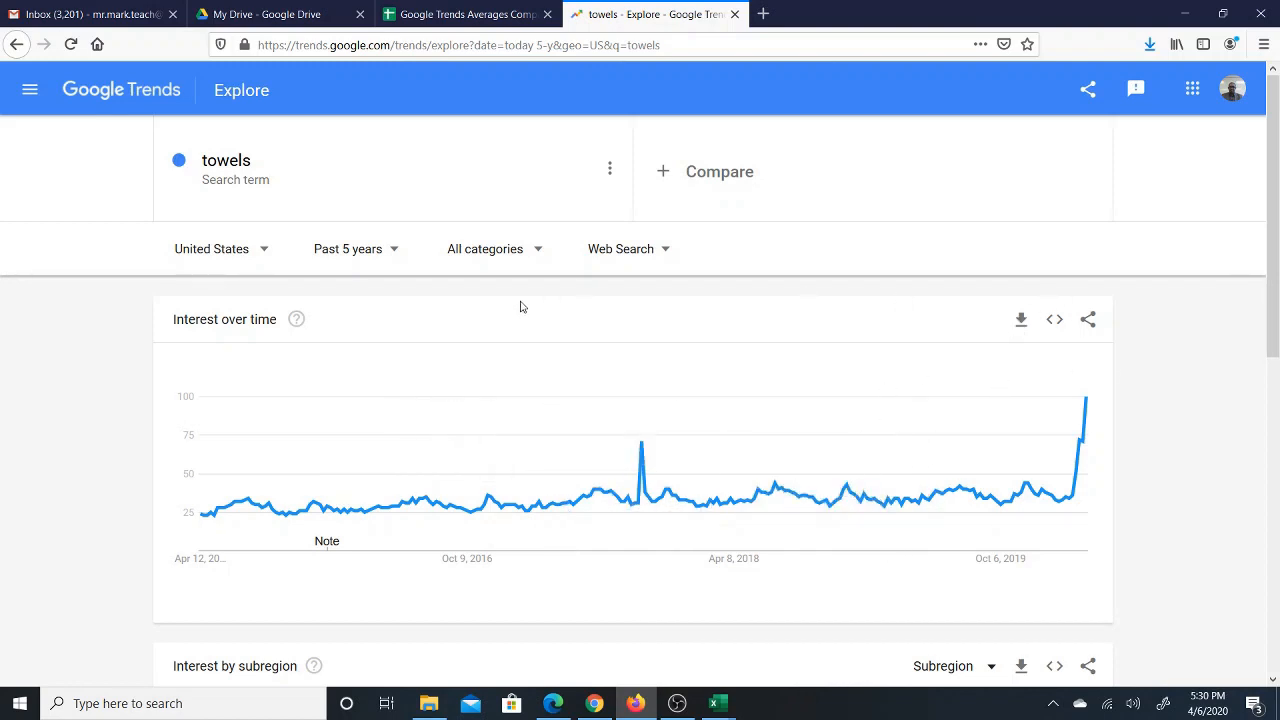
left_click(1021, 320)
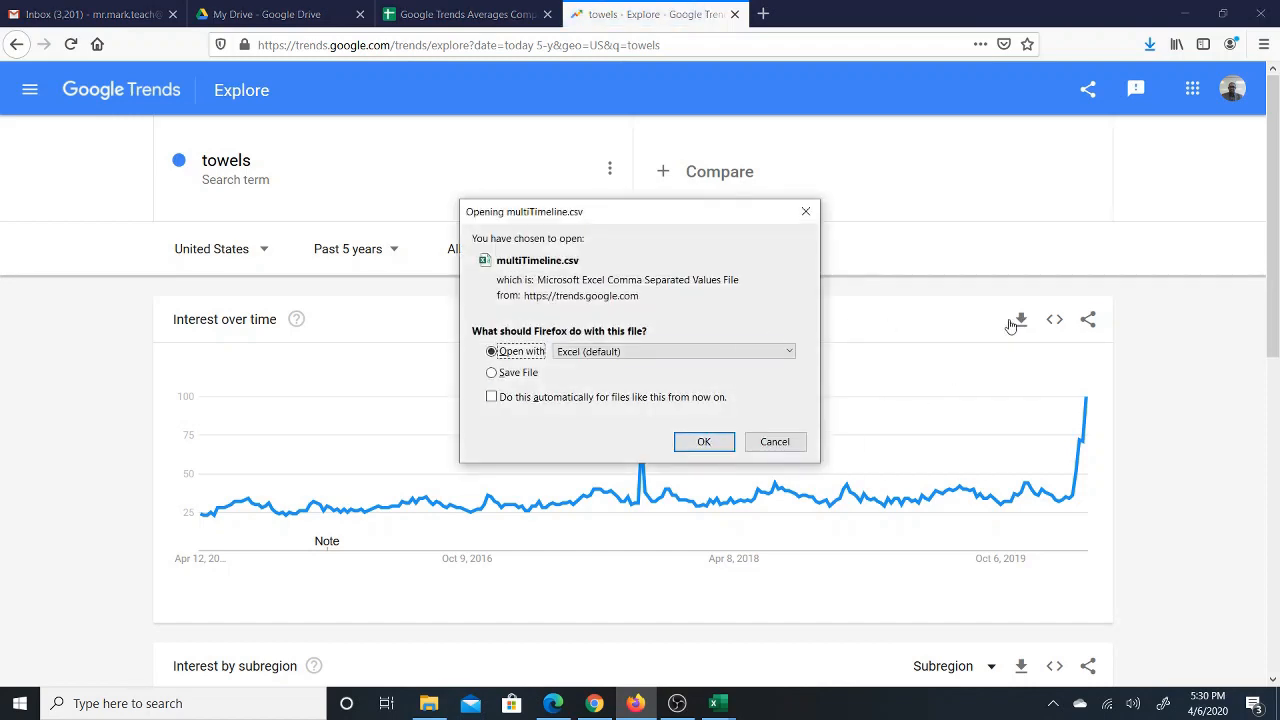
left_click(696, 441)
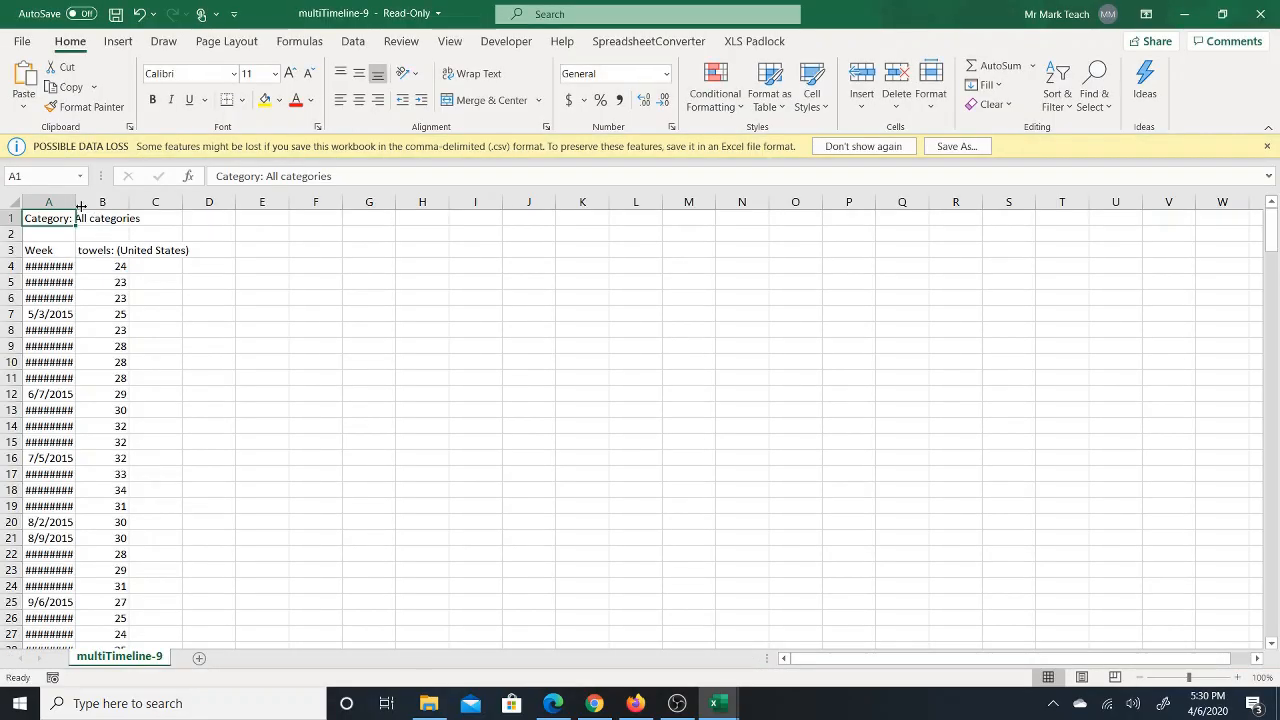
Widen the Week column in the downloaded towels CSV and copy columns A and B.
left_click_drag(75, 204, 118, 204)
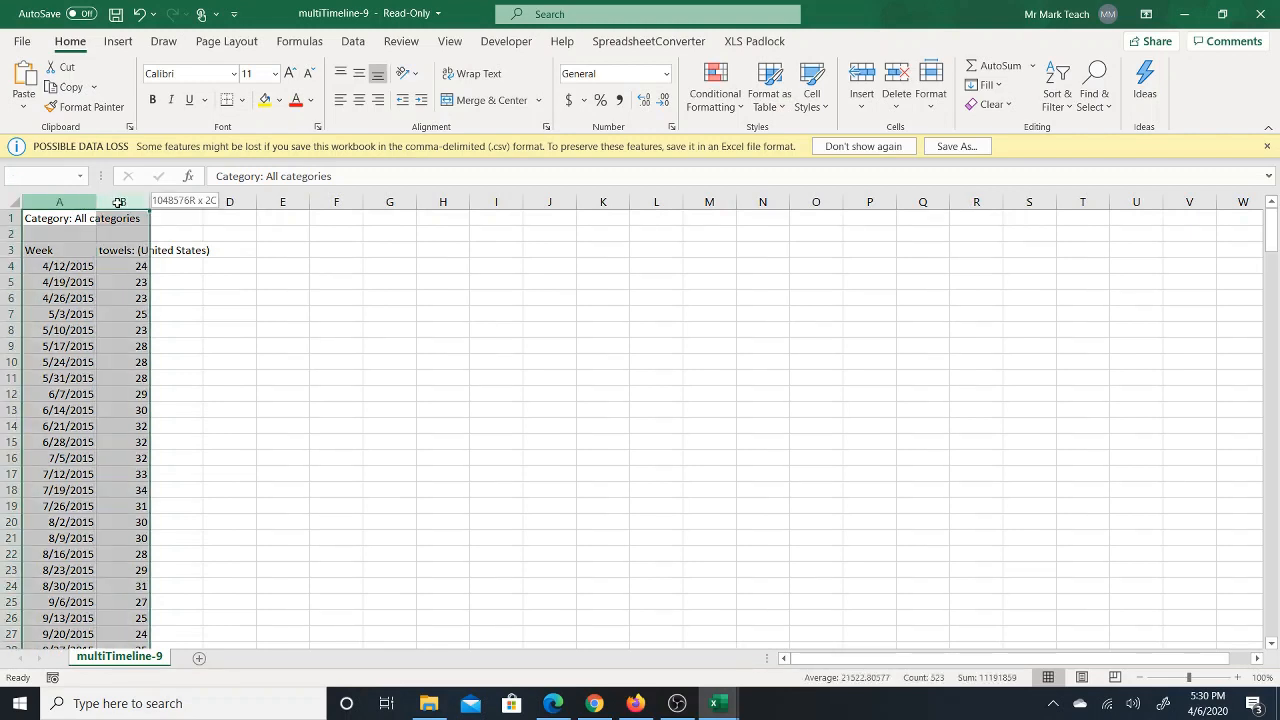
right_click(62, 205)
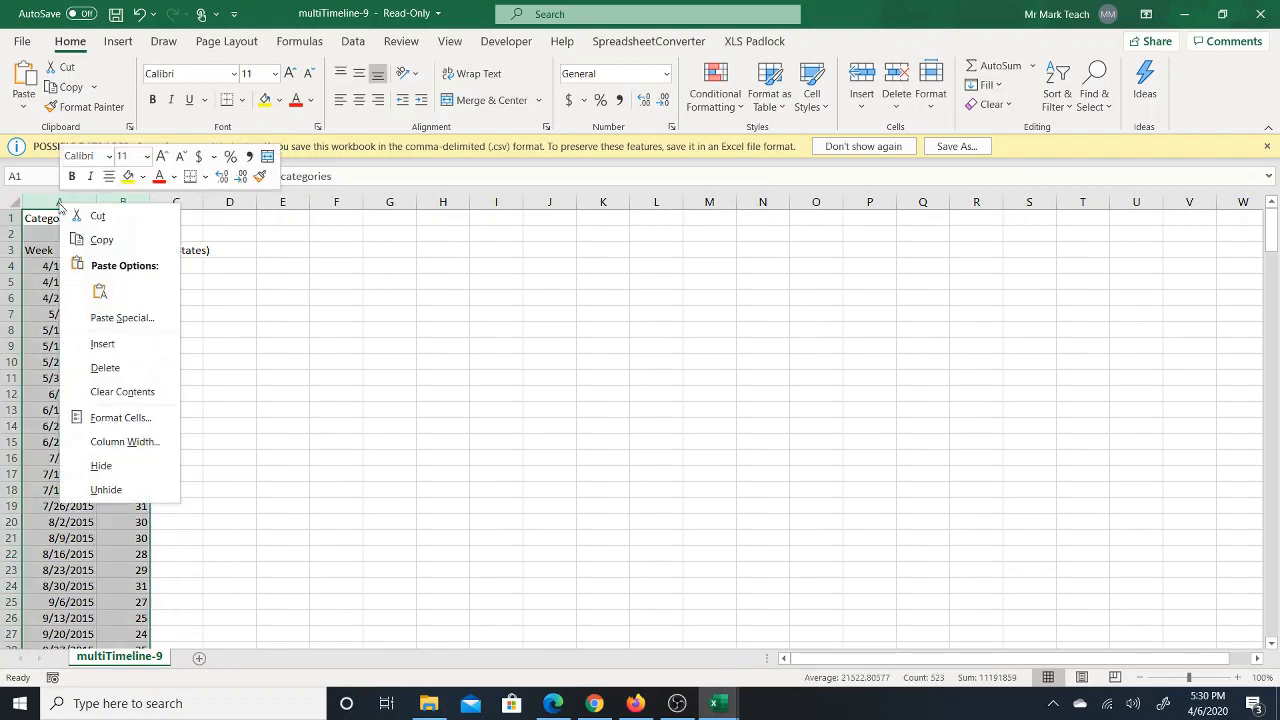
left_click(98, 239)
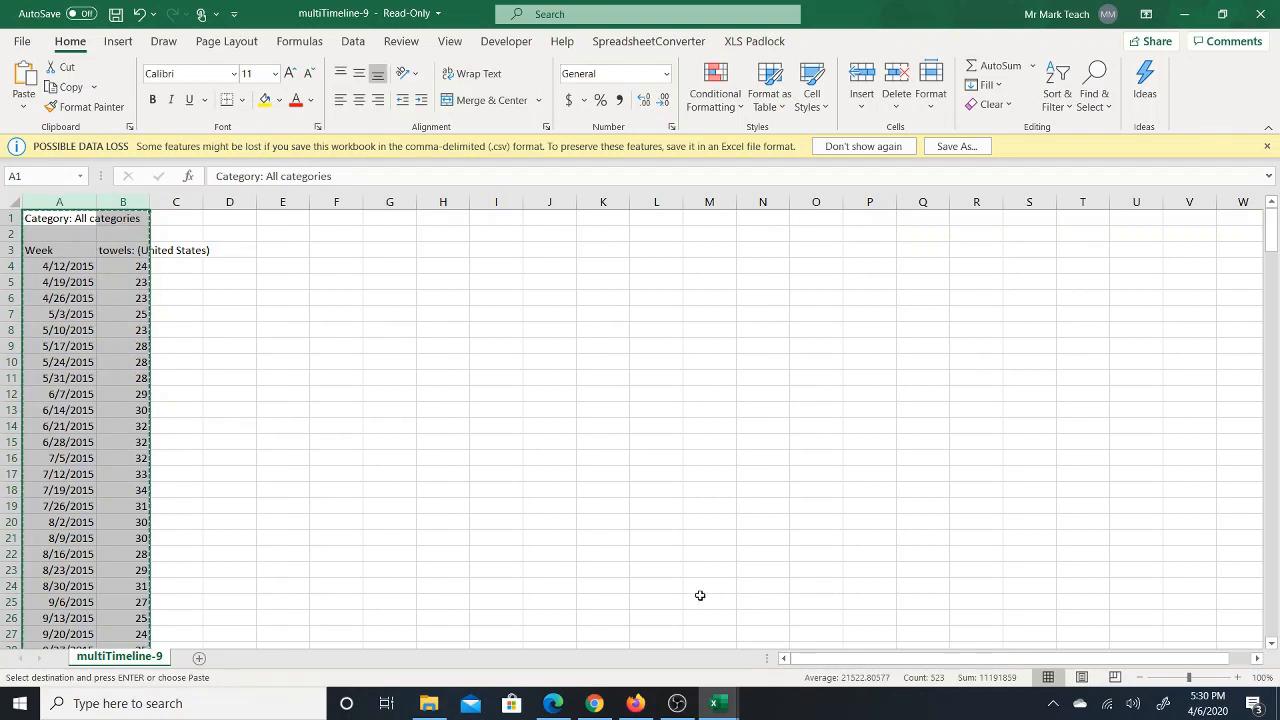
Switch to the GOOGLE TRENDS ANALYZER 2020 workbook and paste the copied data as values starting in column A.
left_click(728, 700)
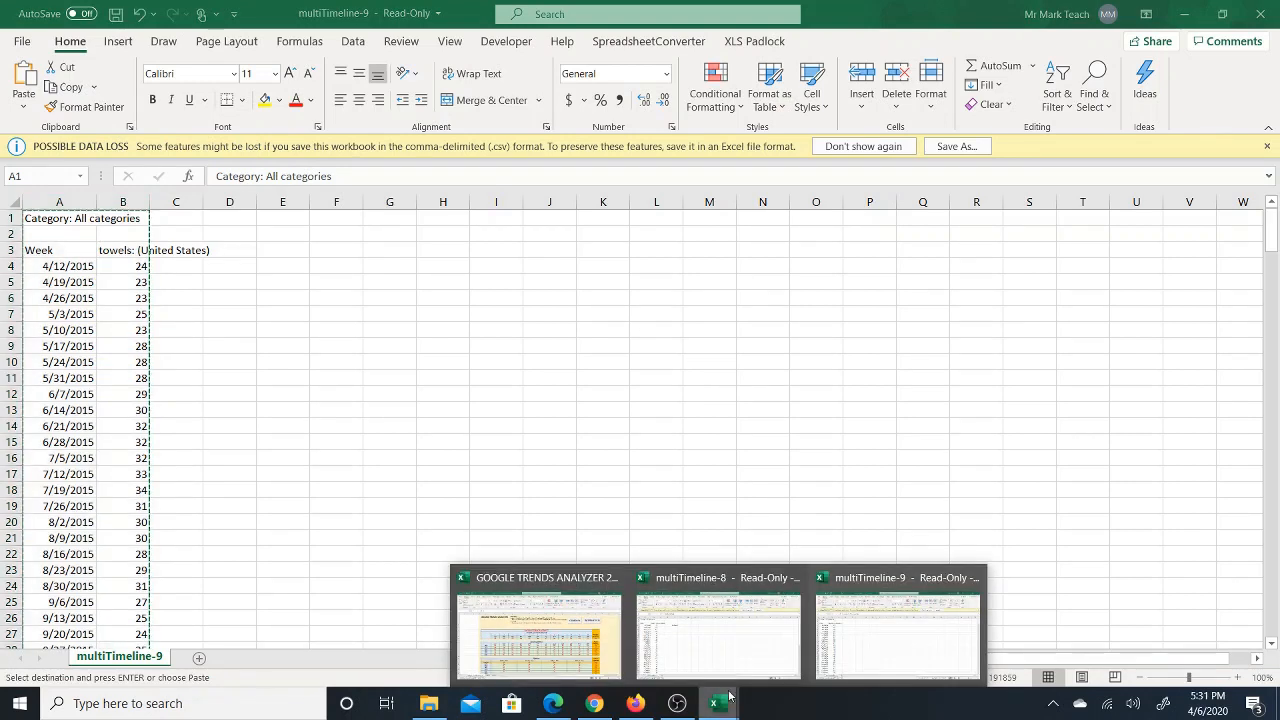
left_click(538, 630)
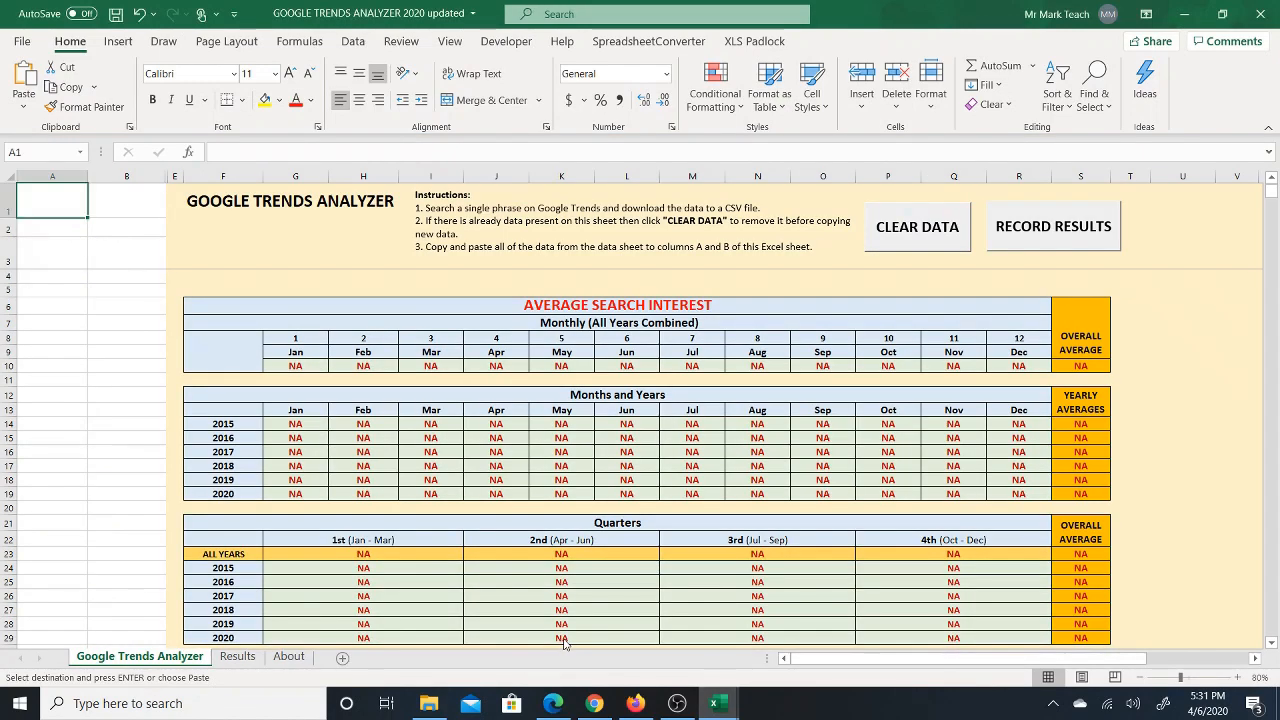
right_click(49, 176)
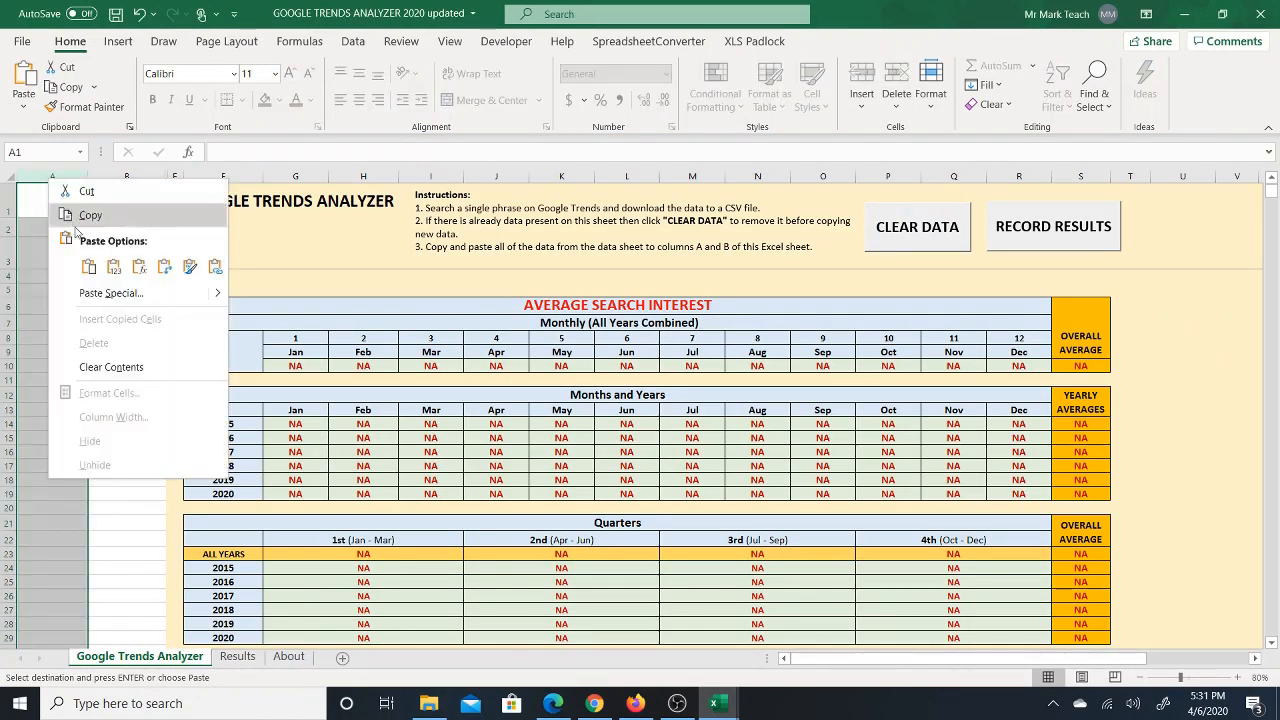
left_click(112, 266)
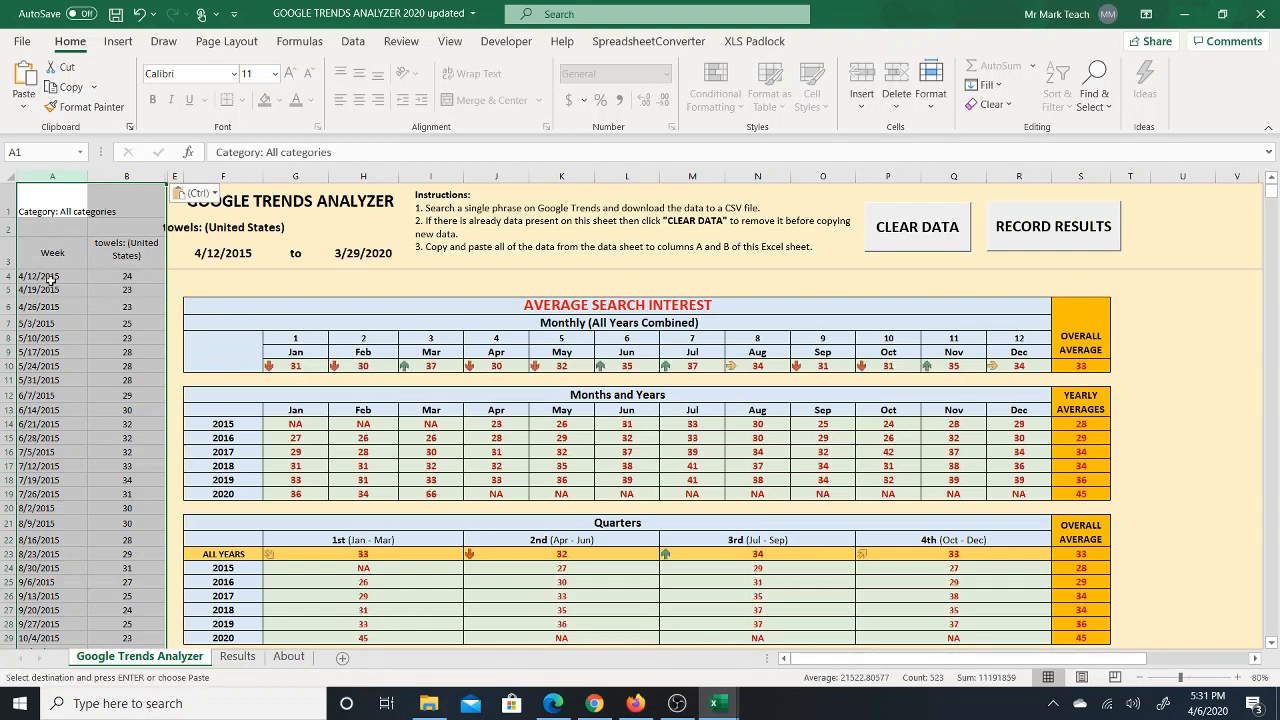
Look through the pasted weekly towels data to its end and return to the first row.
left_click_drag(52, 280, 62, 703)
left_click_drag(39, 642, 40, 627)
left_click(40, 528)
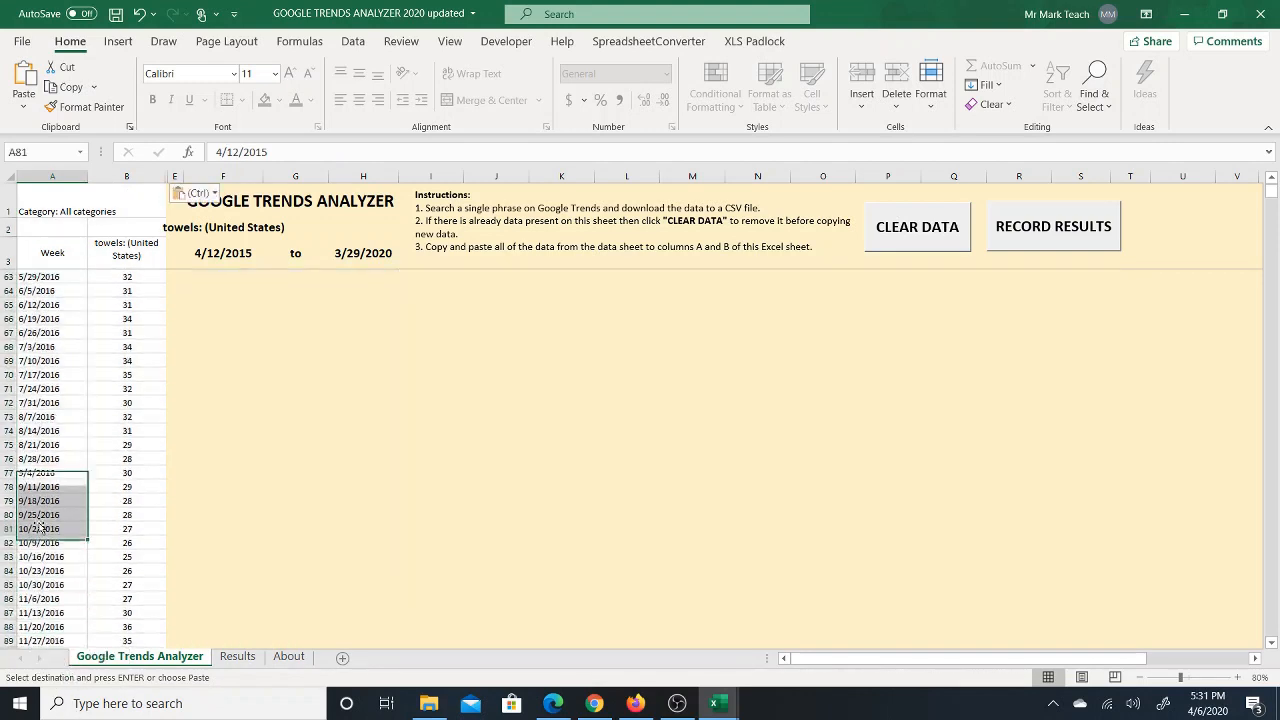
key("Page_Down")
key("Page_Down")
key("Page_Down")
key("Page_Down")
key("Page_Down")
key("Page_Down")
key("Page_Down")
key("Page_Down")
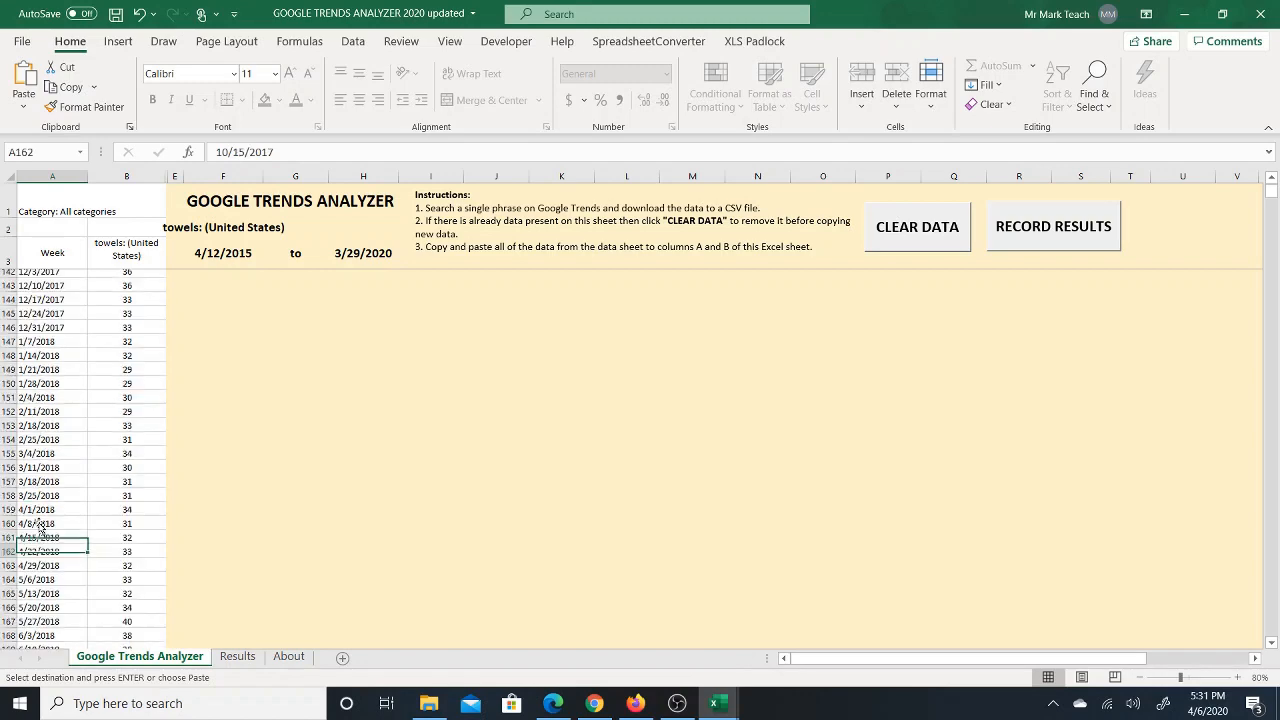
key("Page_Down")
key("Page_Down")
key("Page_Down")
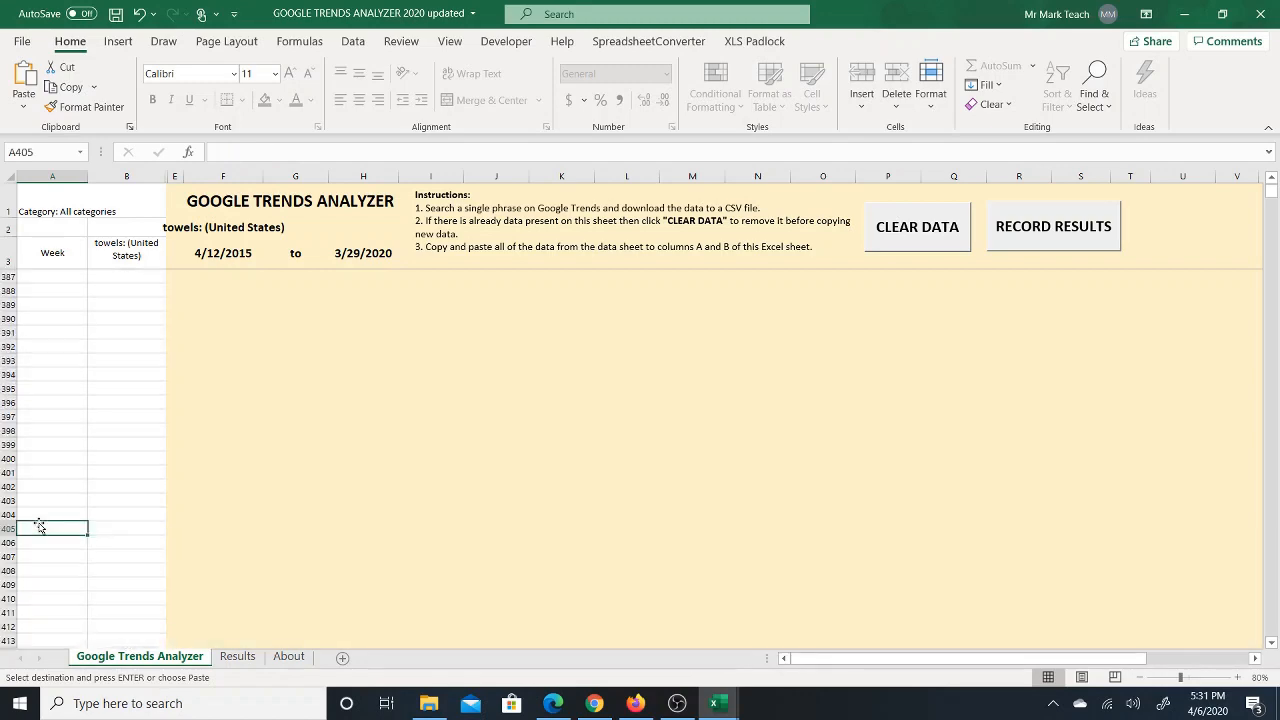
key("ctrl+Home")
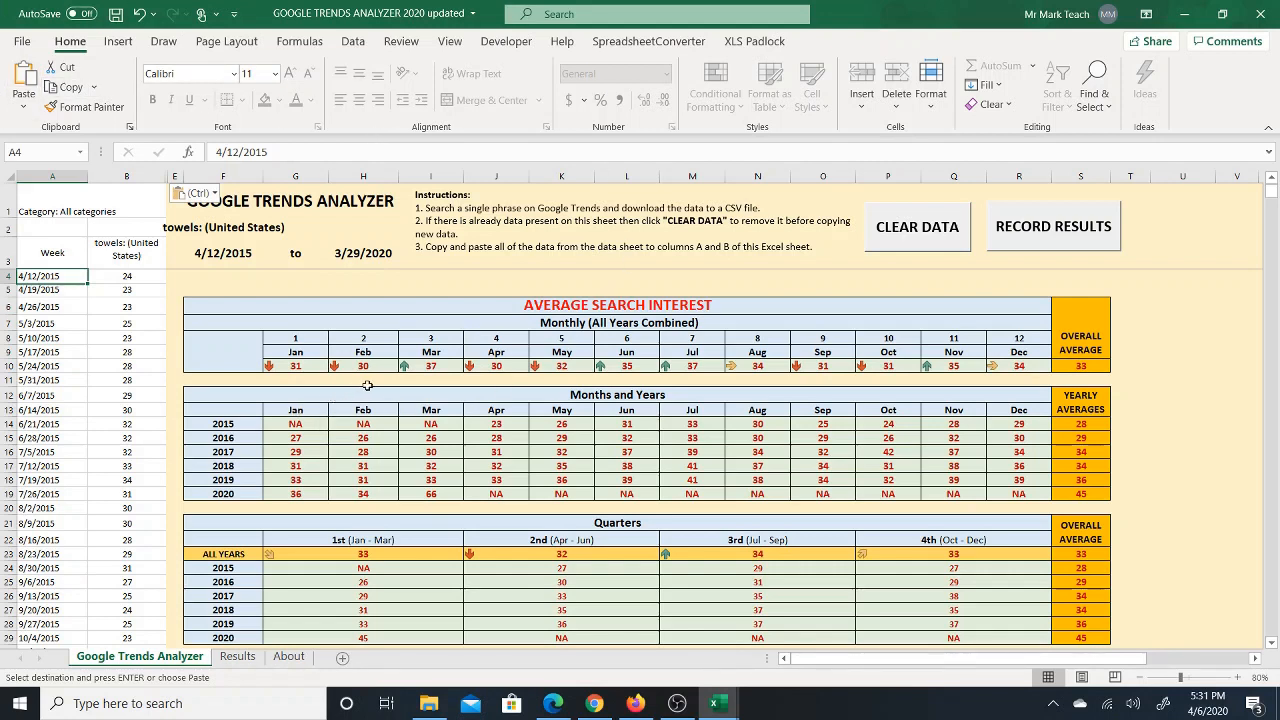
Examine the towels overall average, the January to March all-years averages and the month-by-year values behind them in the analyzer.
left_click(1086, 367)
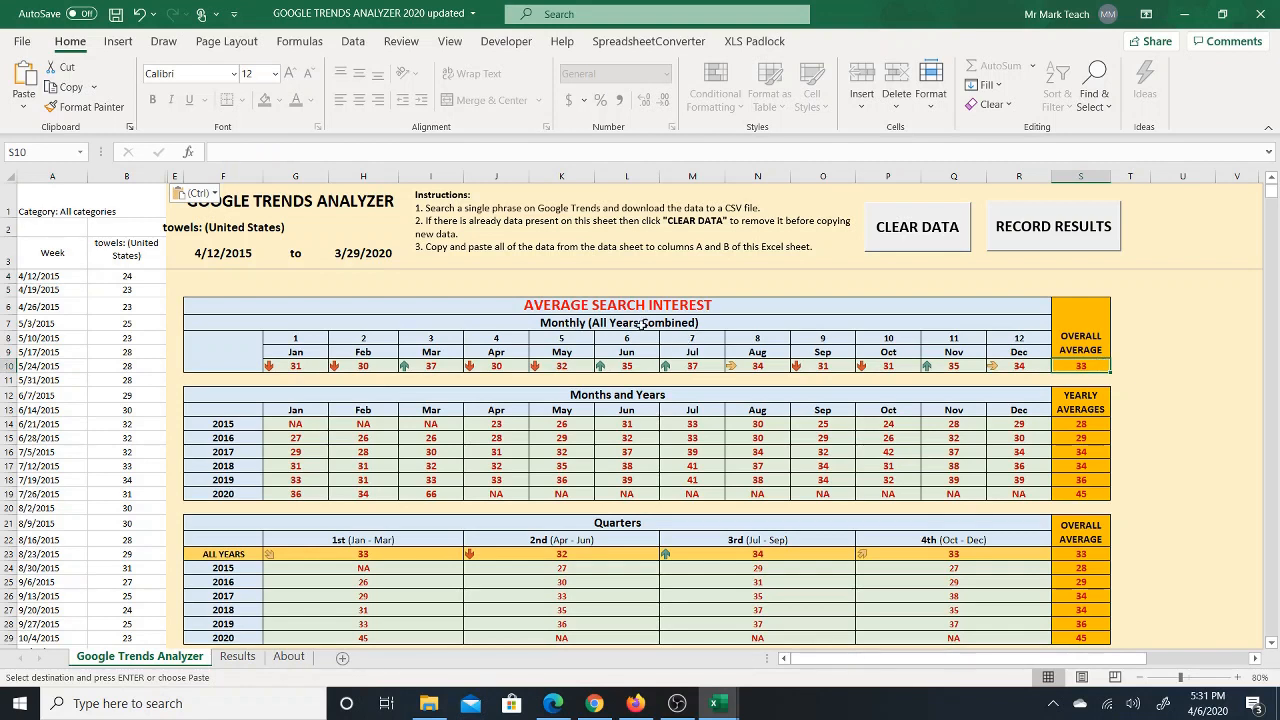
left_click(313, 366)
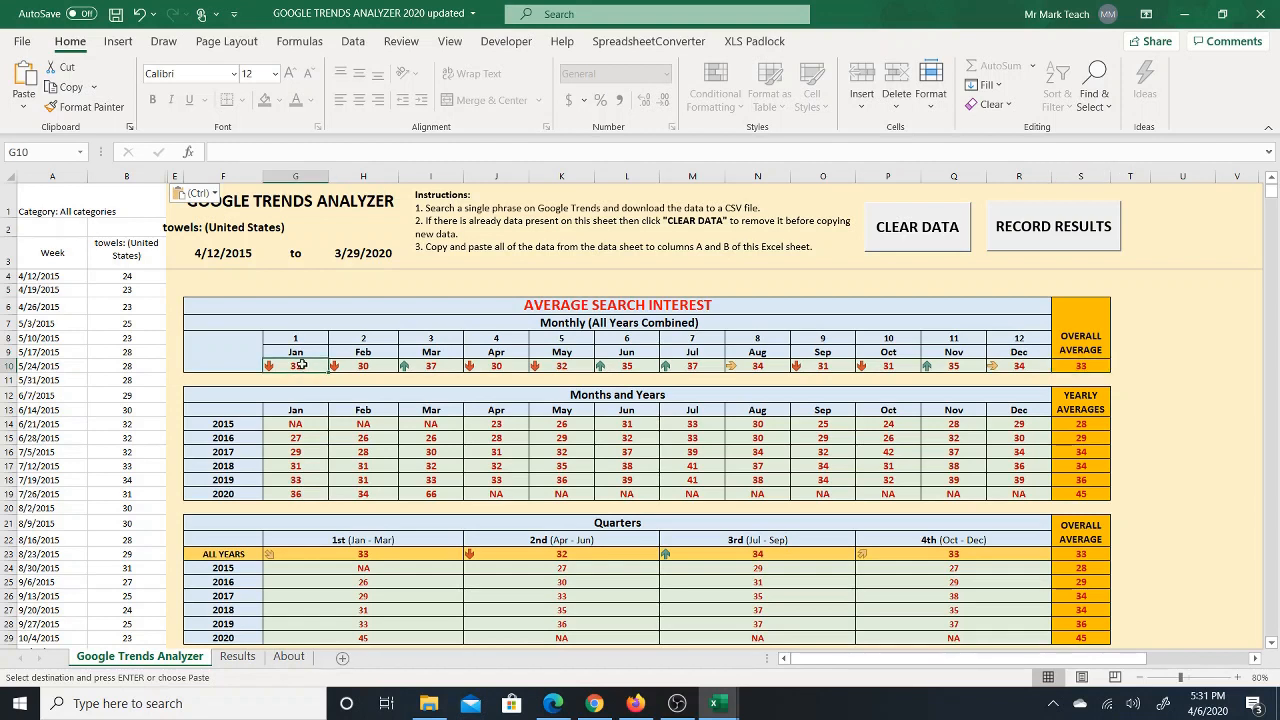
left_click_drag(303, 496, 231, 490)
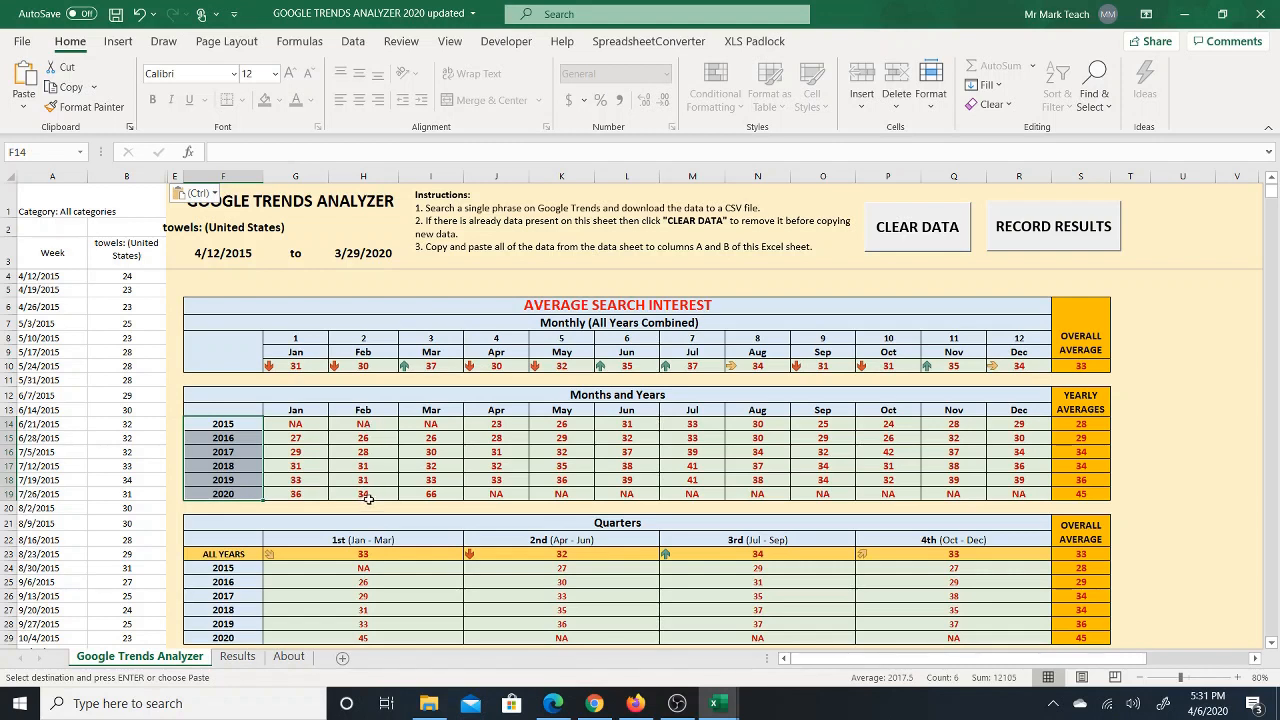
left_click_drag(368, 497, 367, 420)
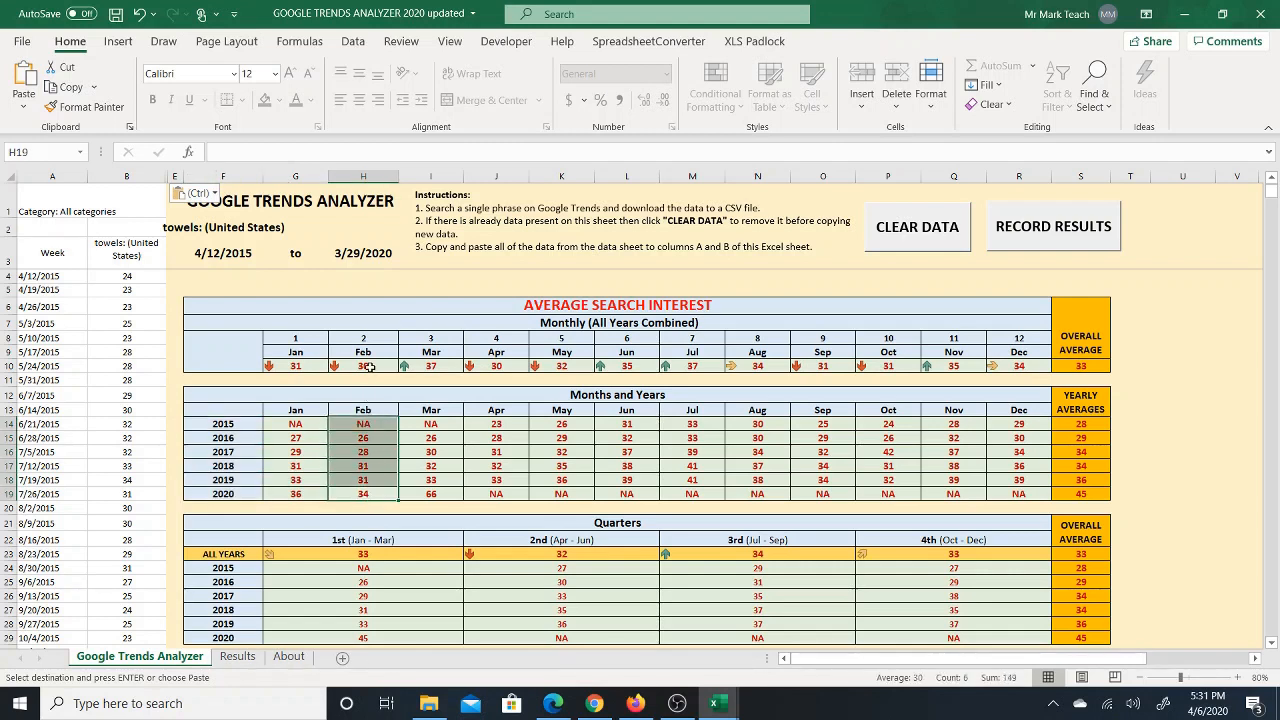
left_click(436, 365)
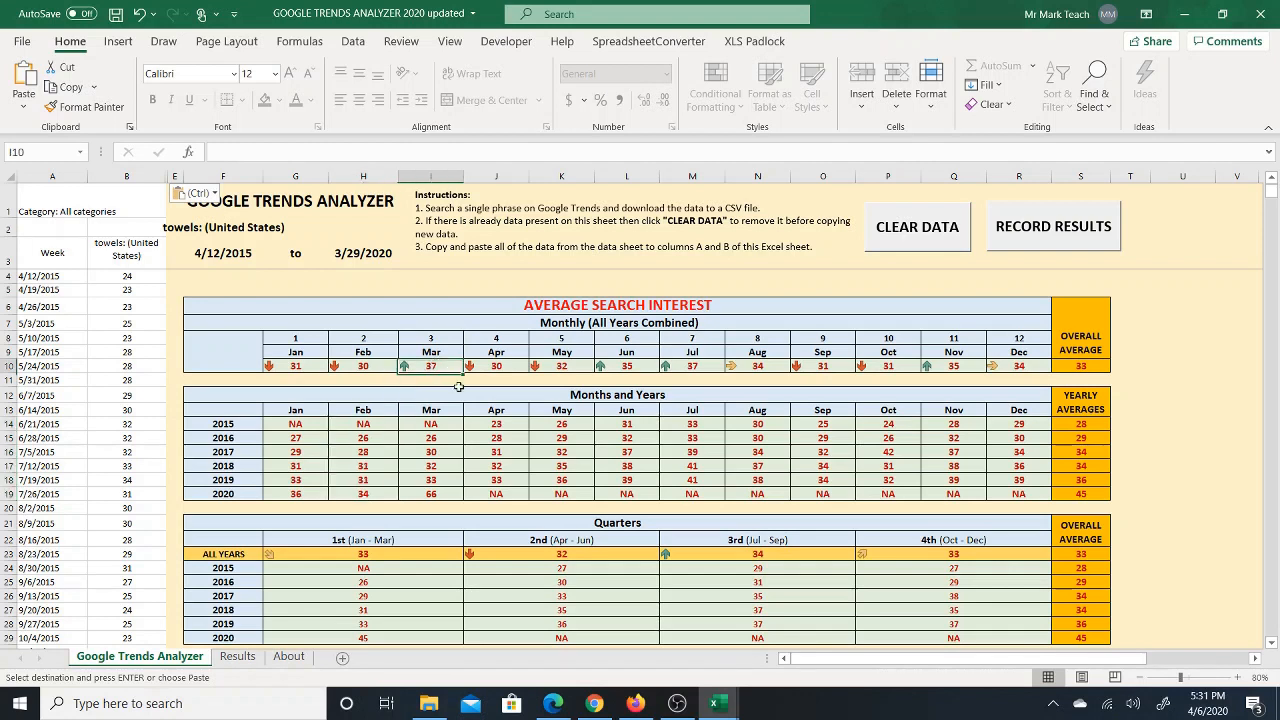
left_click(1089, 366)
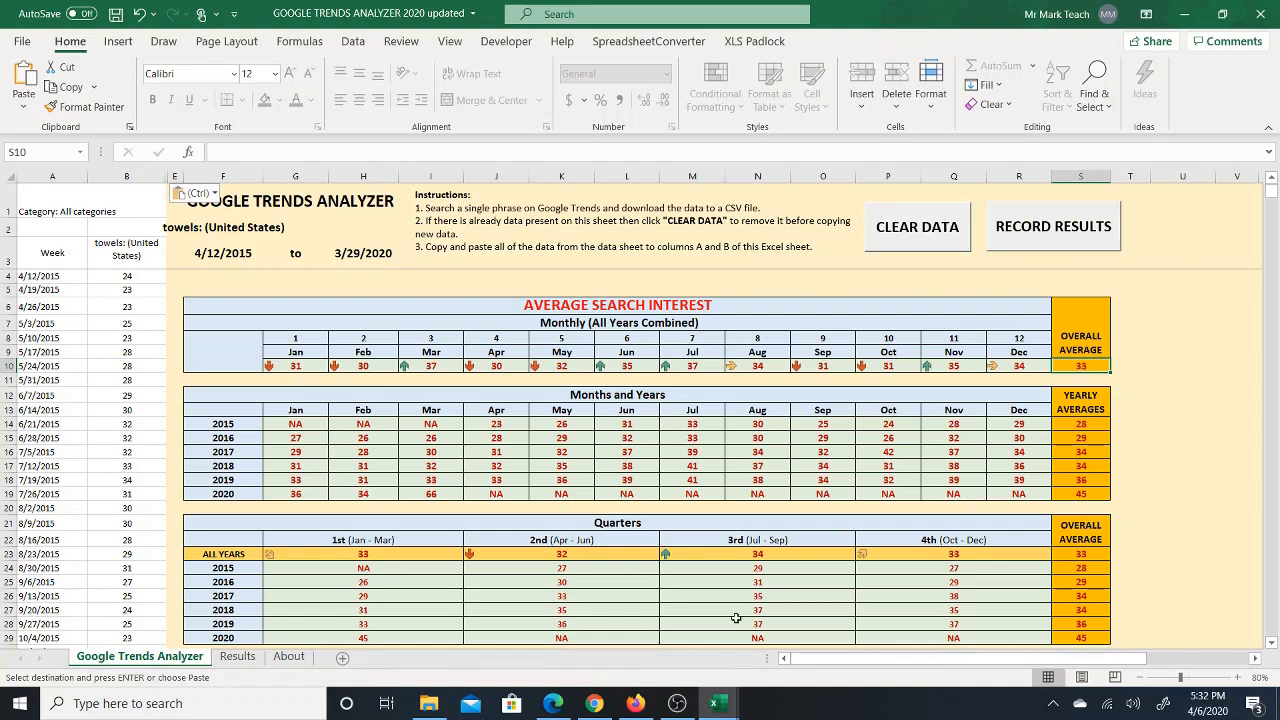
Switch back to the Google Sheets comparison and enter 33 as the past-5-years overall average for towels.
left_click(636, 703)
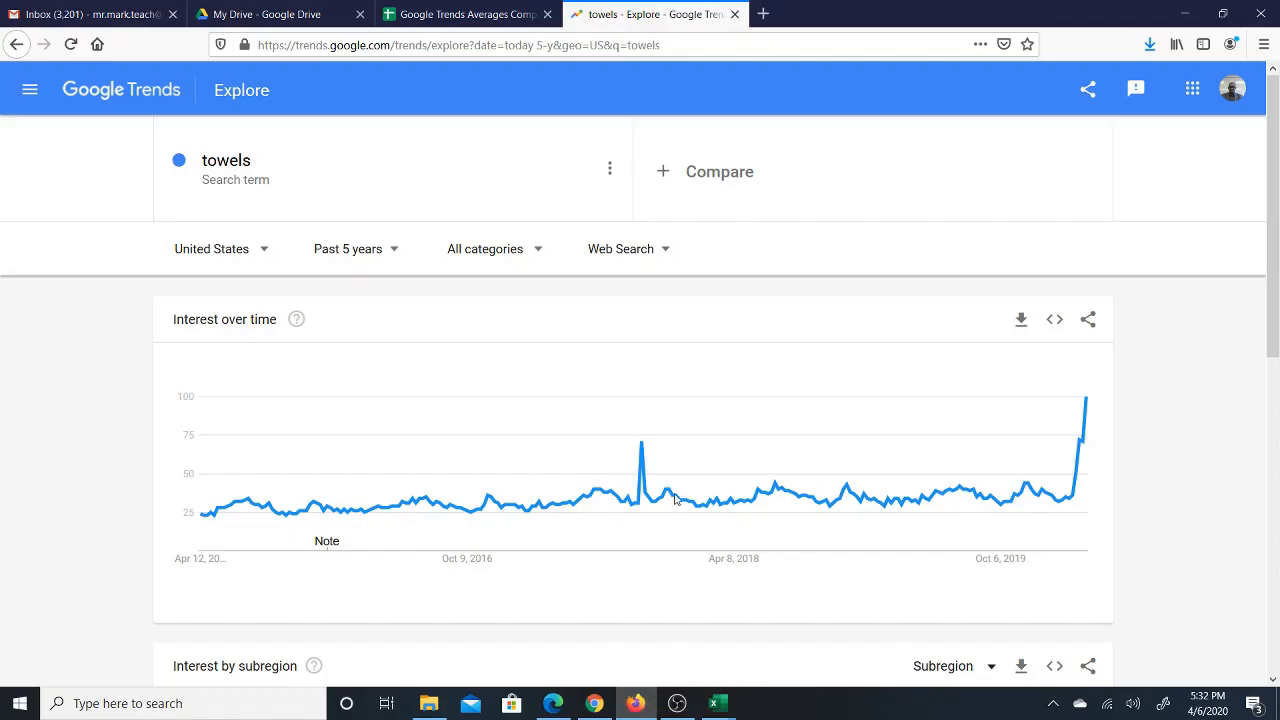
left_click(465, 14)
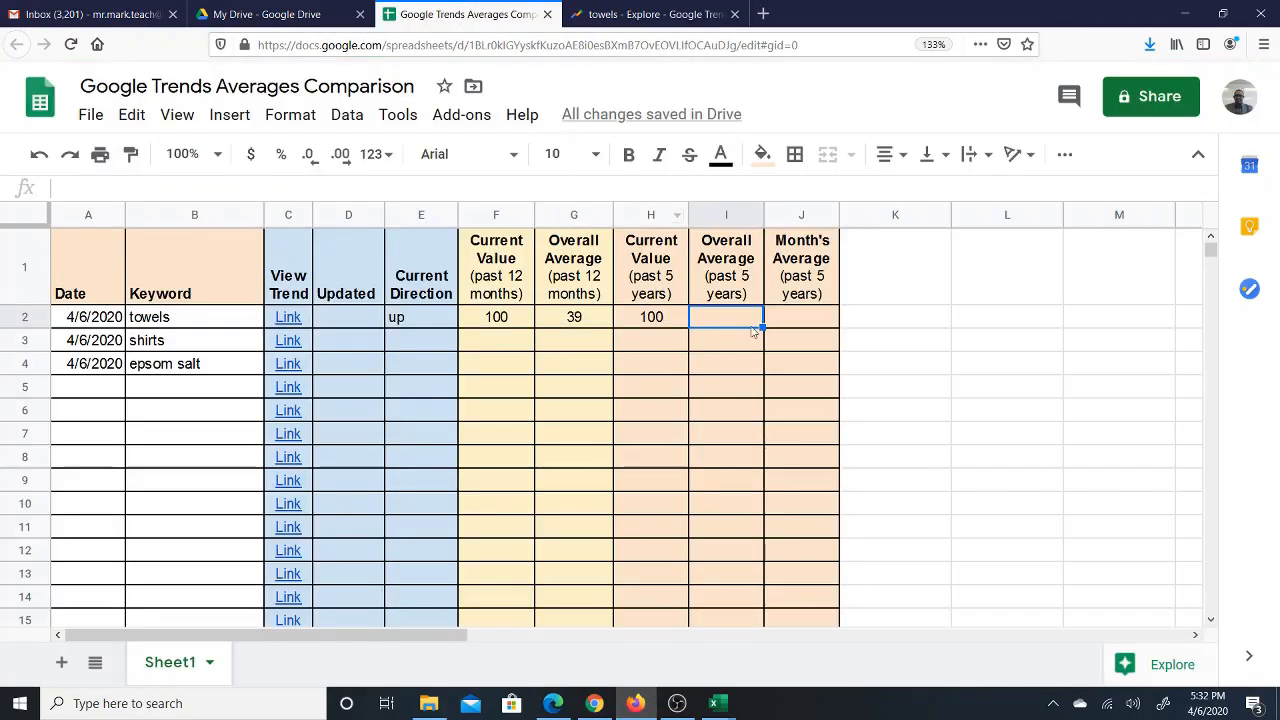
type("33")
key("Return")
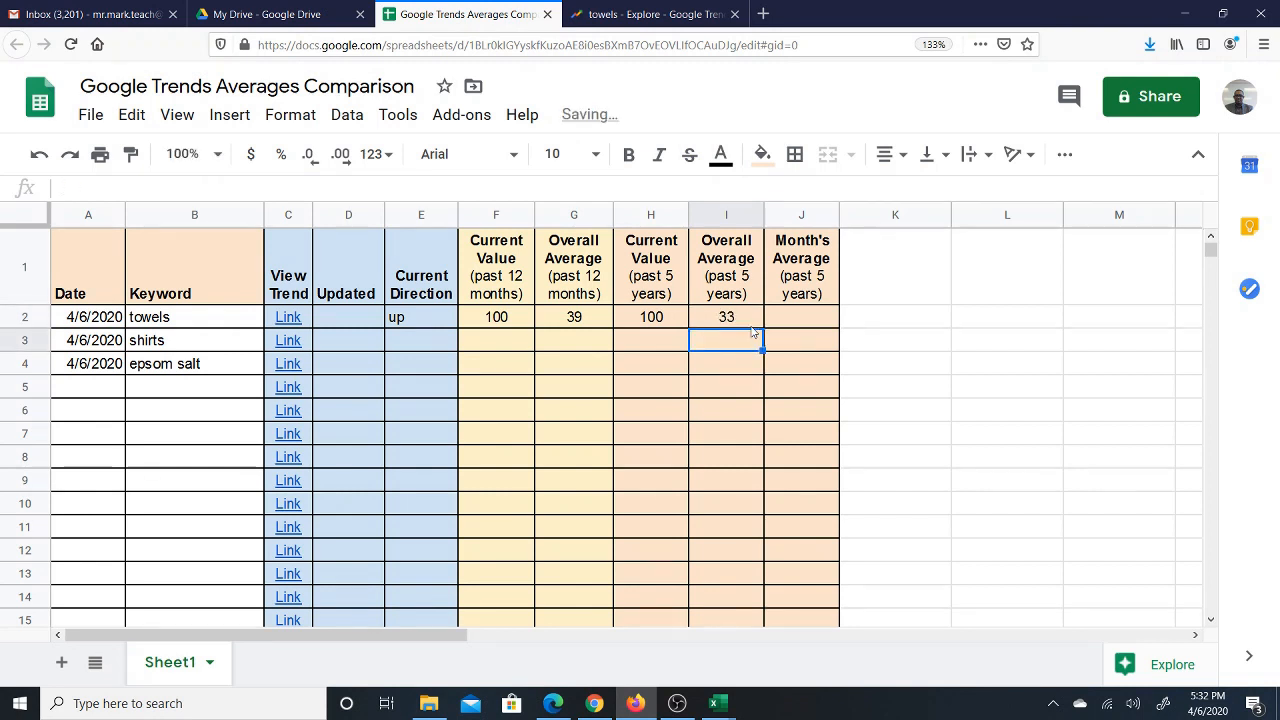
Recheck the past-5-years current value for towels against the latest point on the Google Trends chart, and return to the sheet.
key("Up")
key("Left")
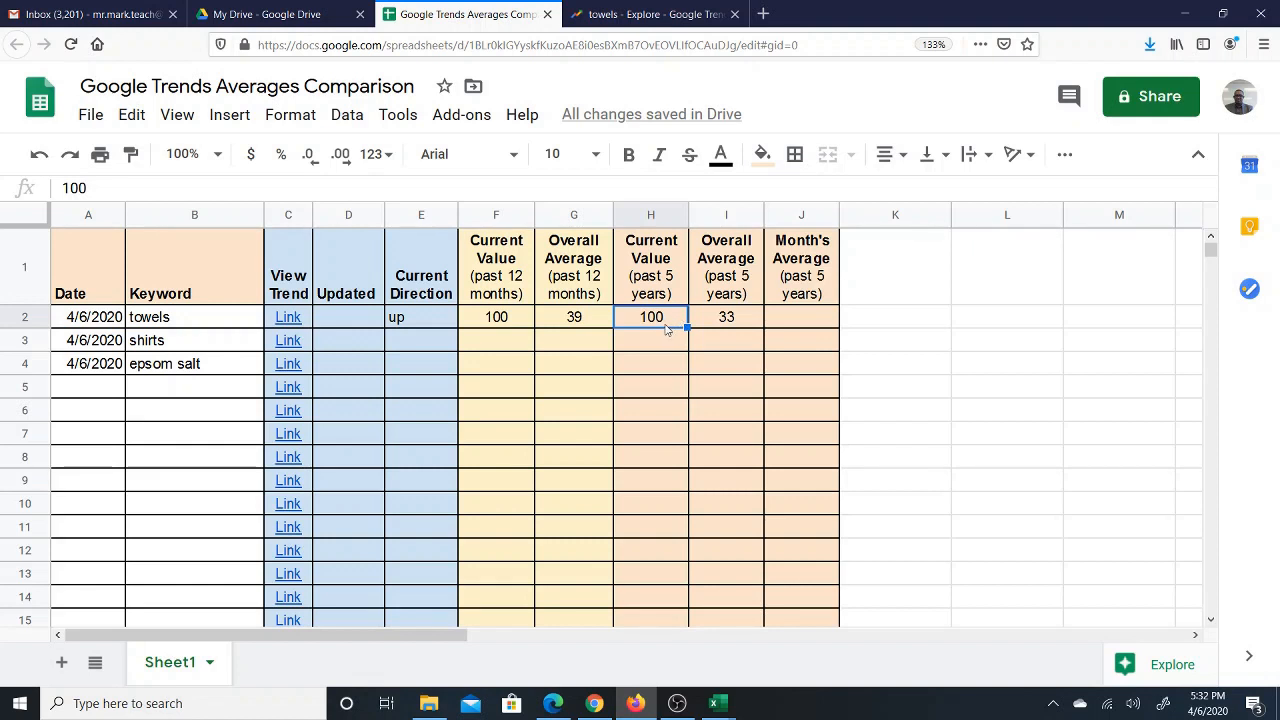
left_click(634, 9)
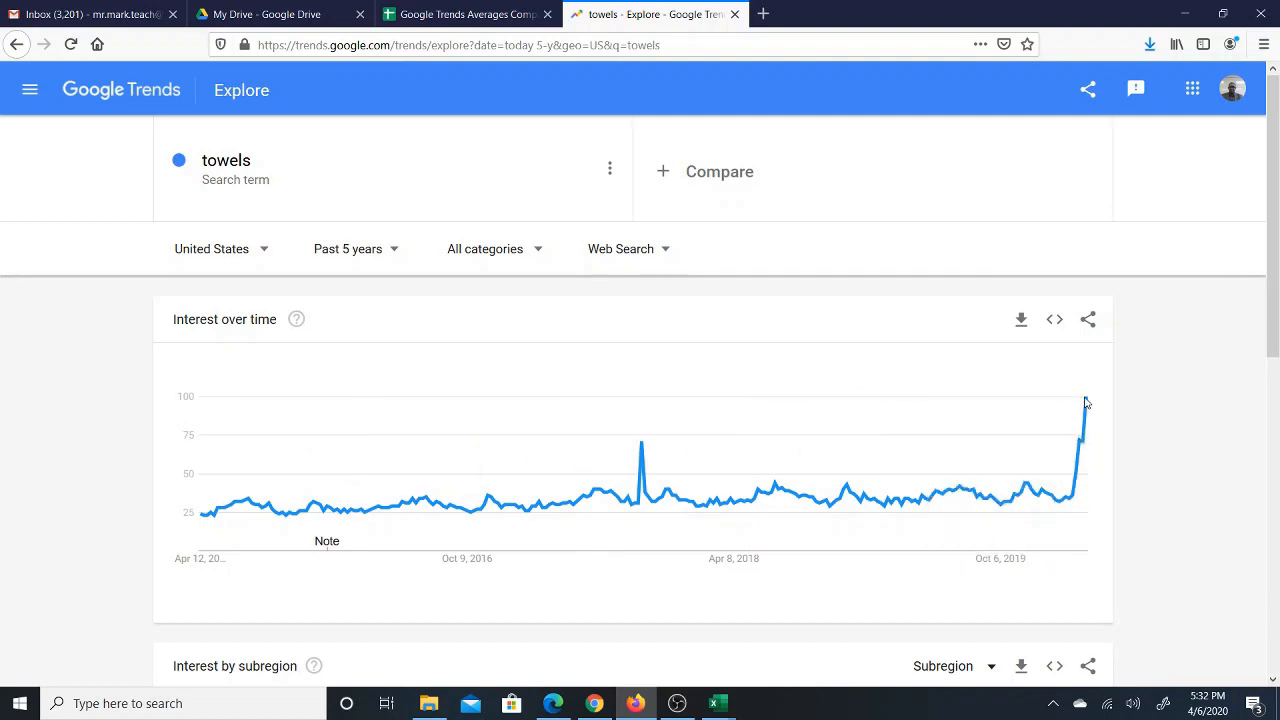
mouse_move(1086, 405)
left_click(458, 16)
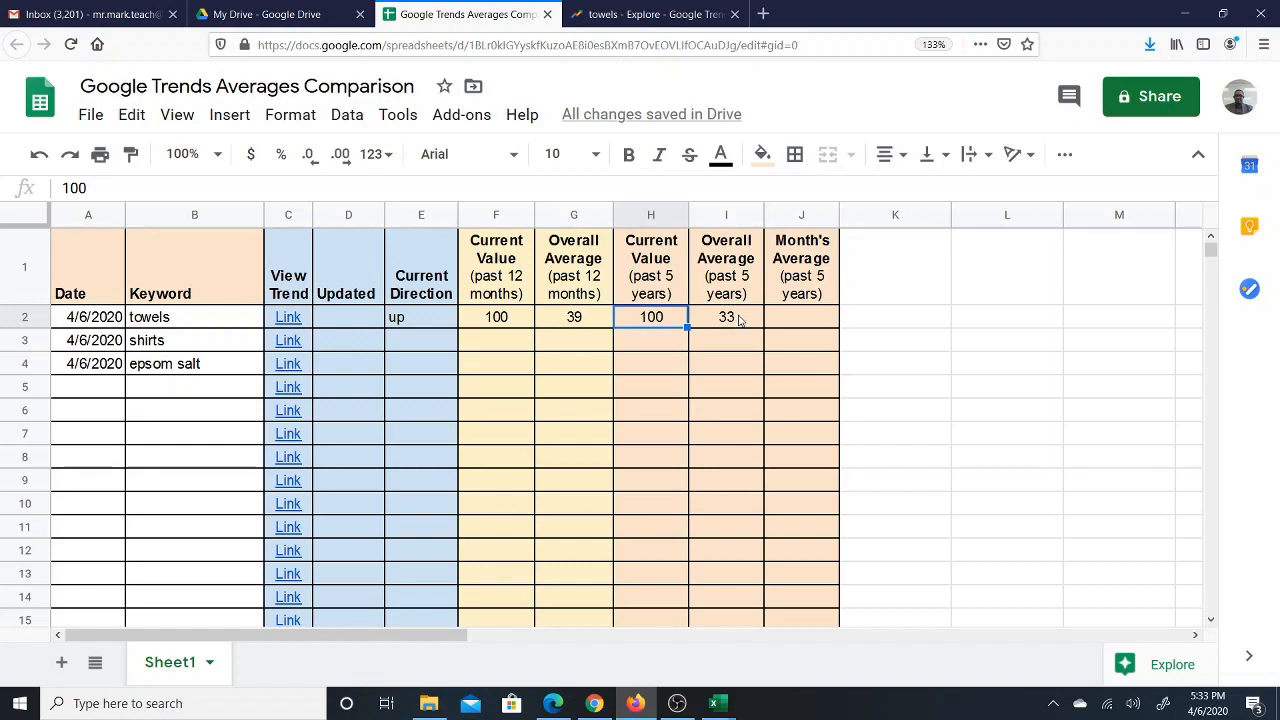
Select the towels month's average cell, and check April's all-years average in the Excel analyzer, comparing it with May's.
left_click(812, 320)
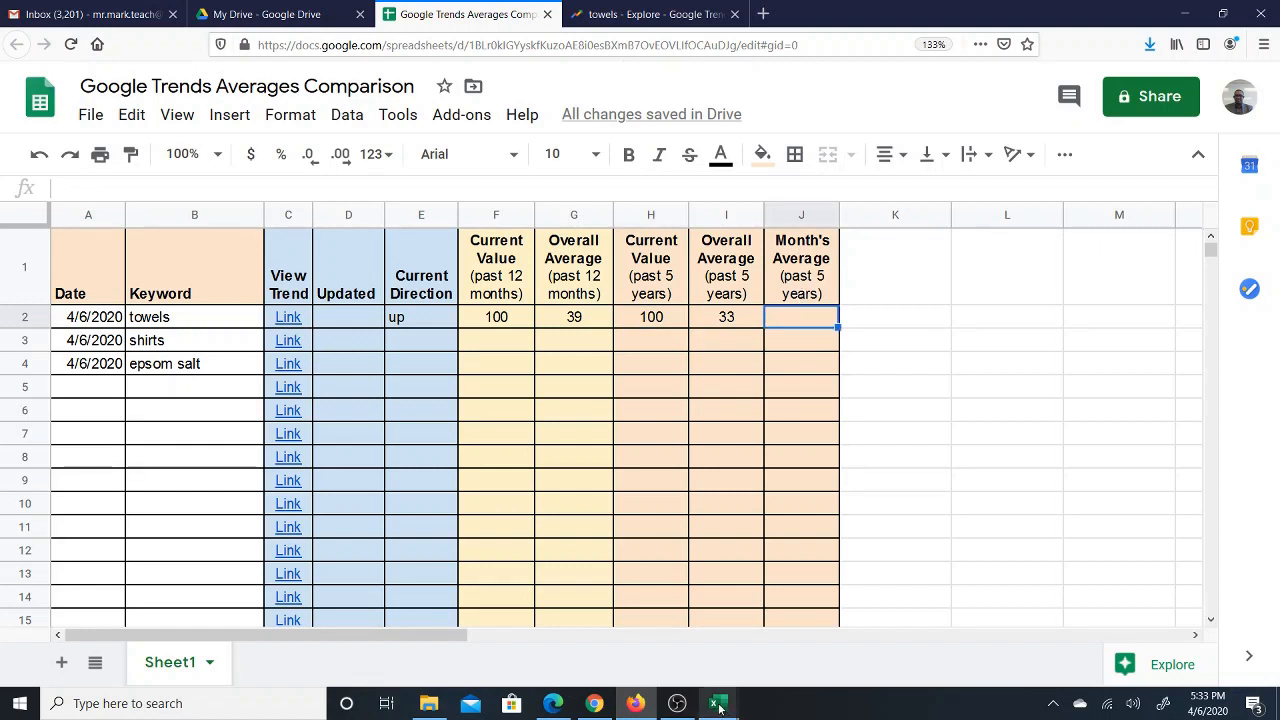
mouse_move(722, 710)
left_click(612, 640)
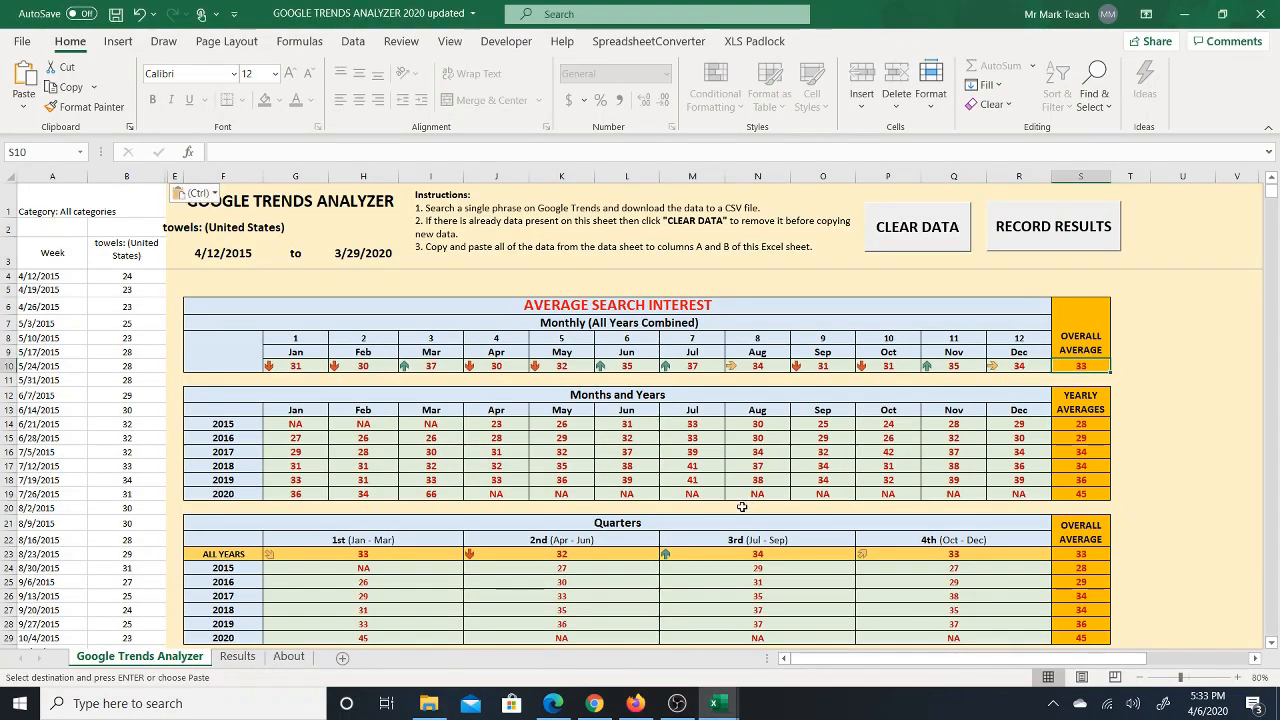
left_click(495, 365)
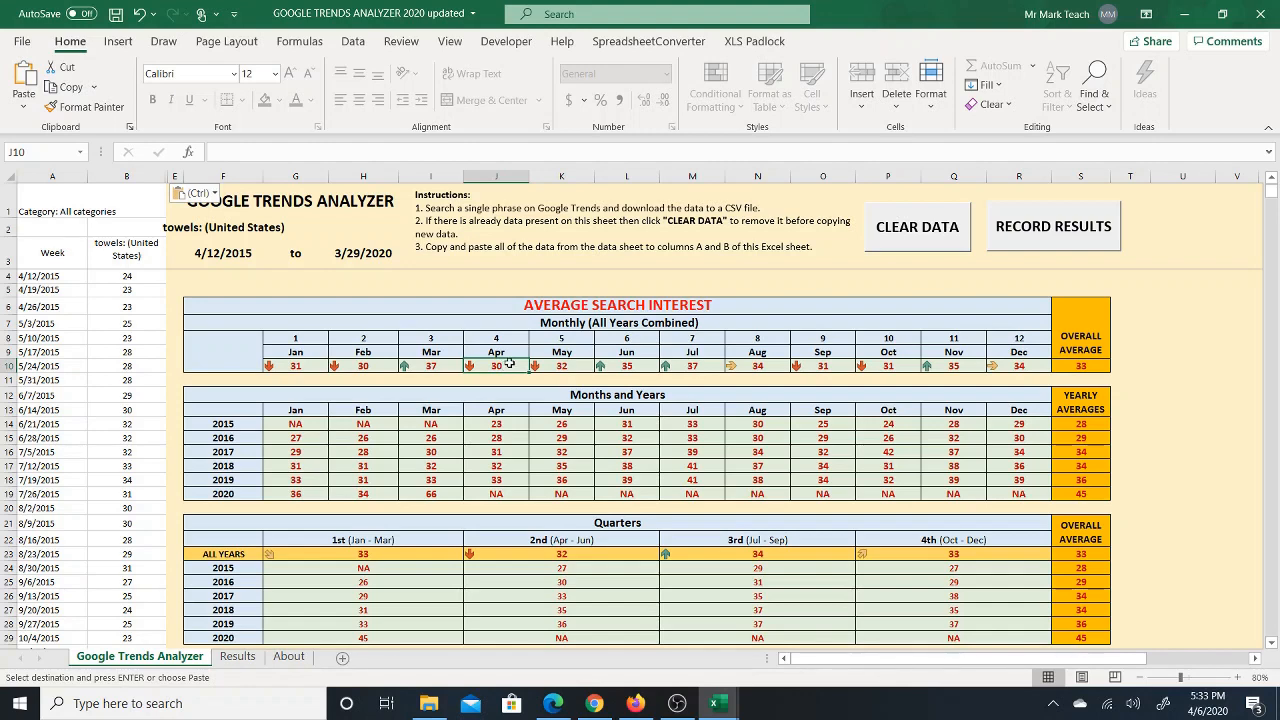
left_click(1238, 678)
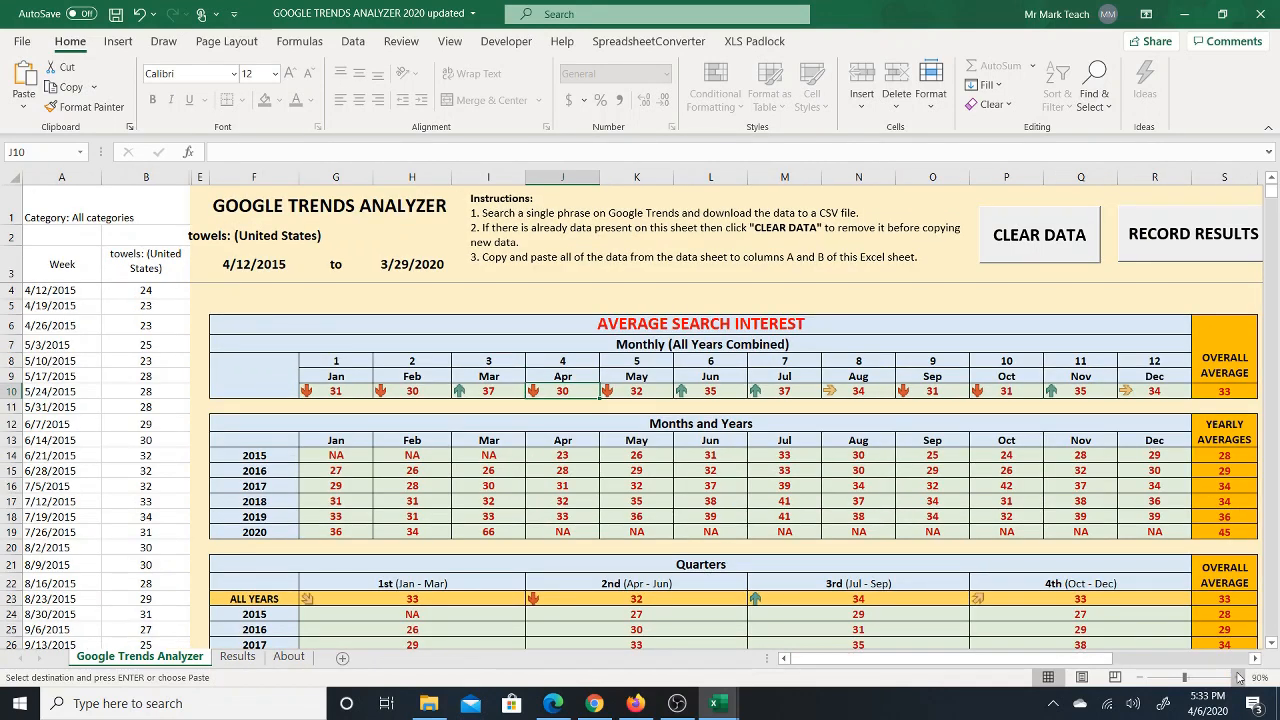
left_click(1238, 678)
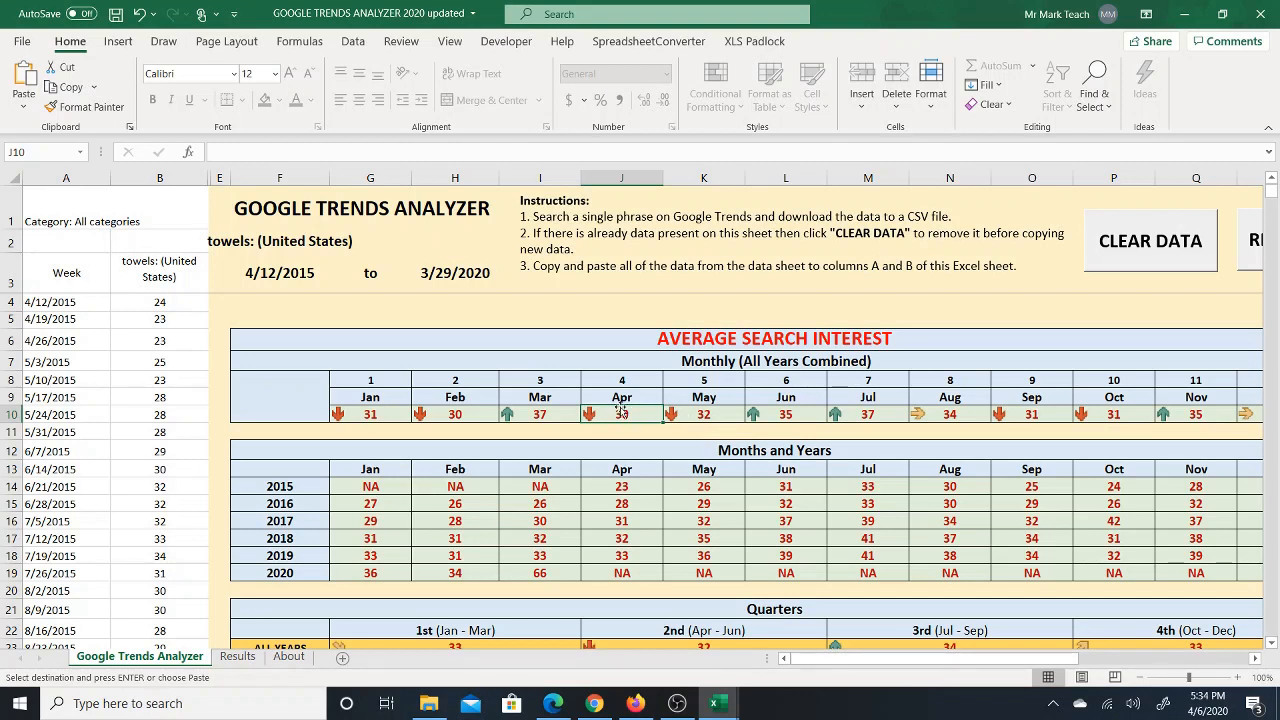
left_click(702, 414)
left_click(640, 413)
Return to the Google Sheets comparison and enter 30 as the past-5-years month's average for towels.
left_click(636, 703)
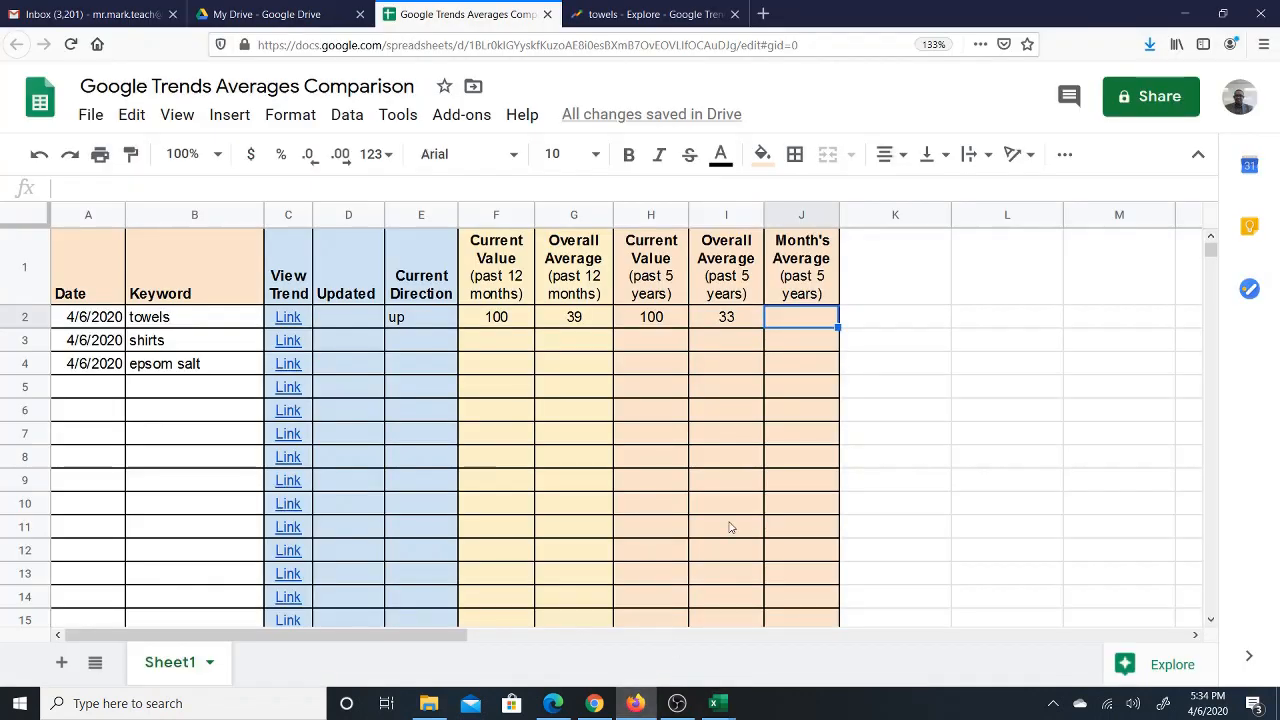
type("3")
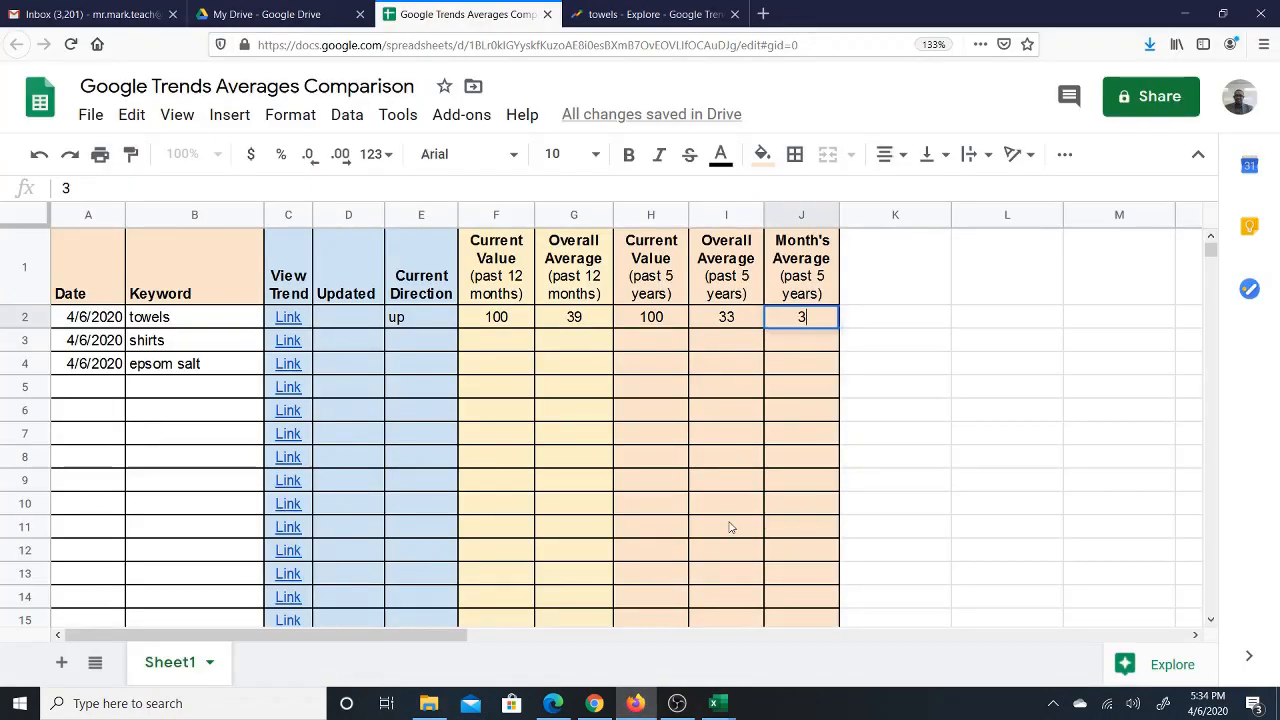
type("0")
key("Return")
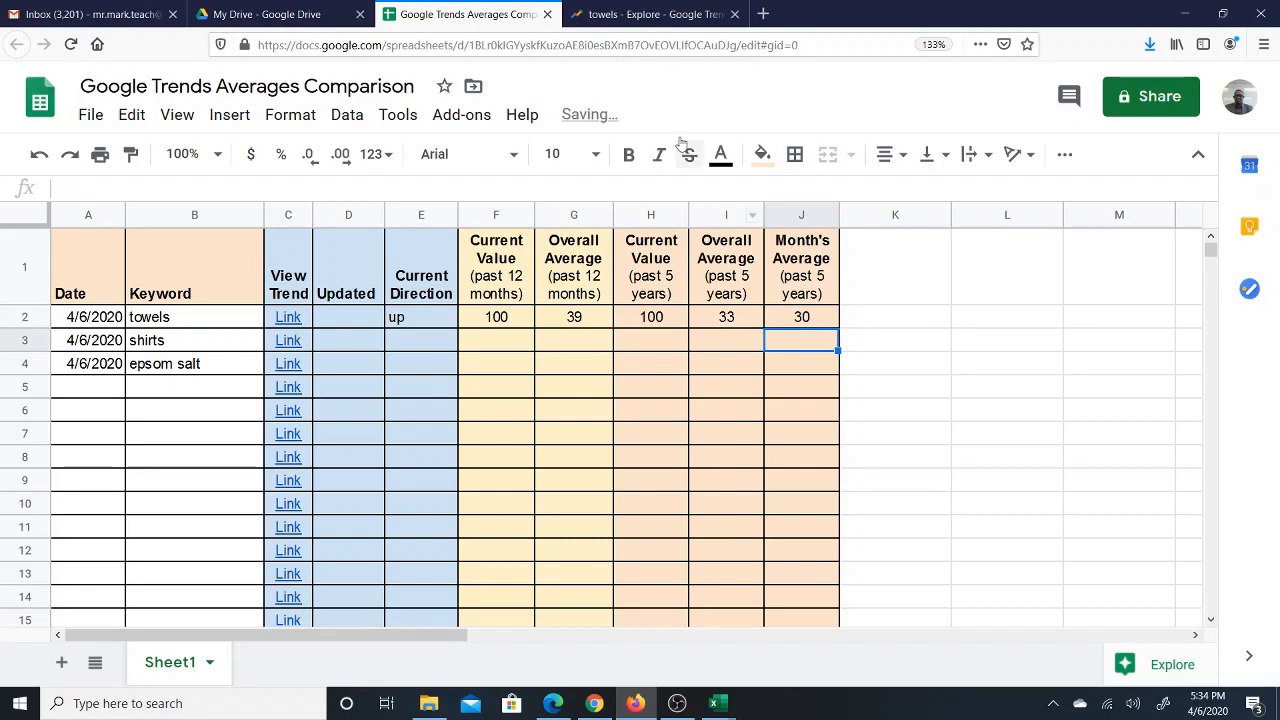
left_click(805, 320)
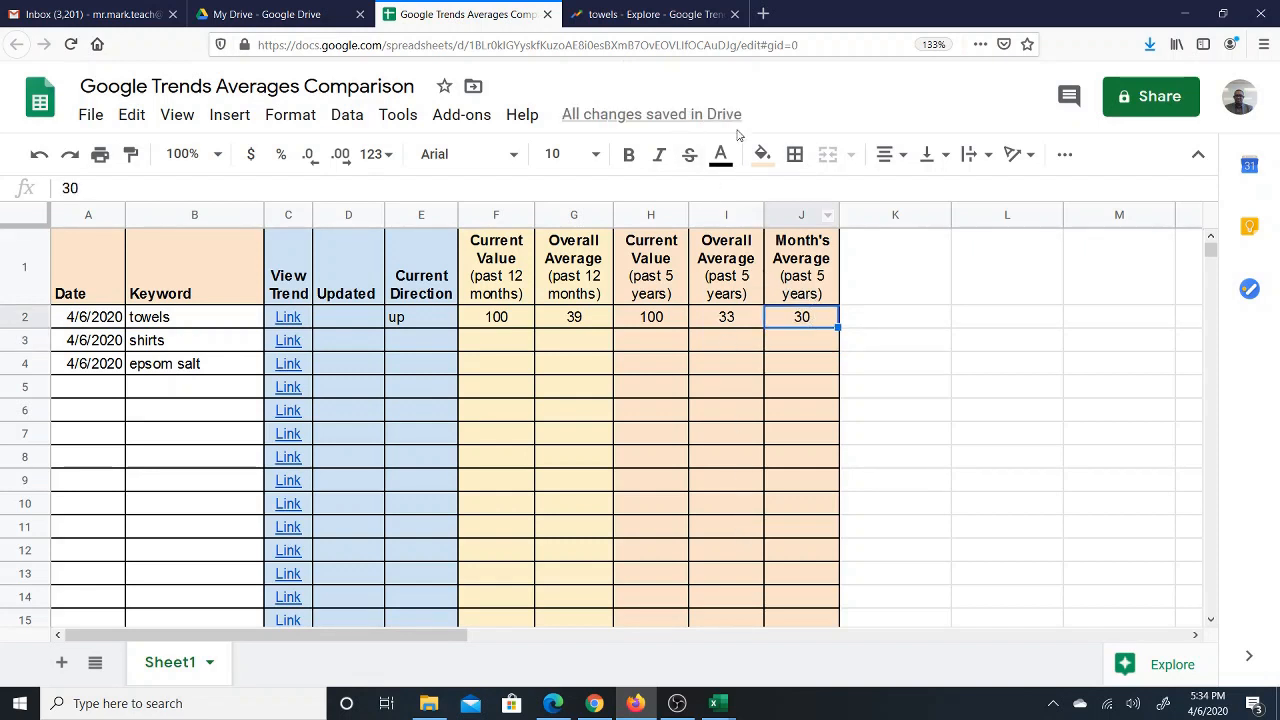
Review the latest point on the towels past-5-years chart in Google Trends, and return to the Google Sheets comparison.
left_click(650, 10)
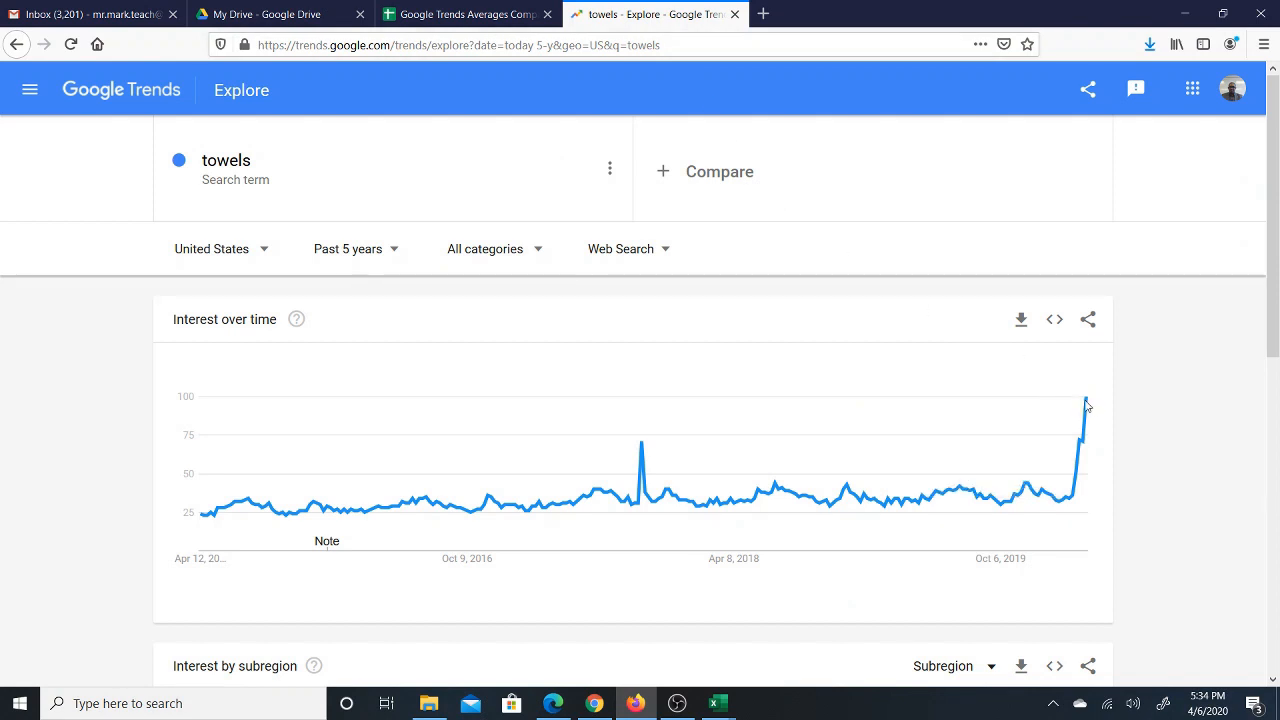
mouse_move(1087, 403)
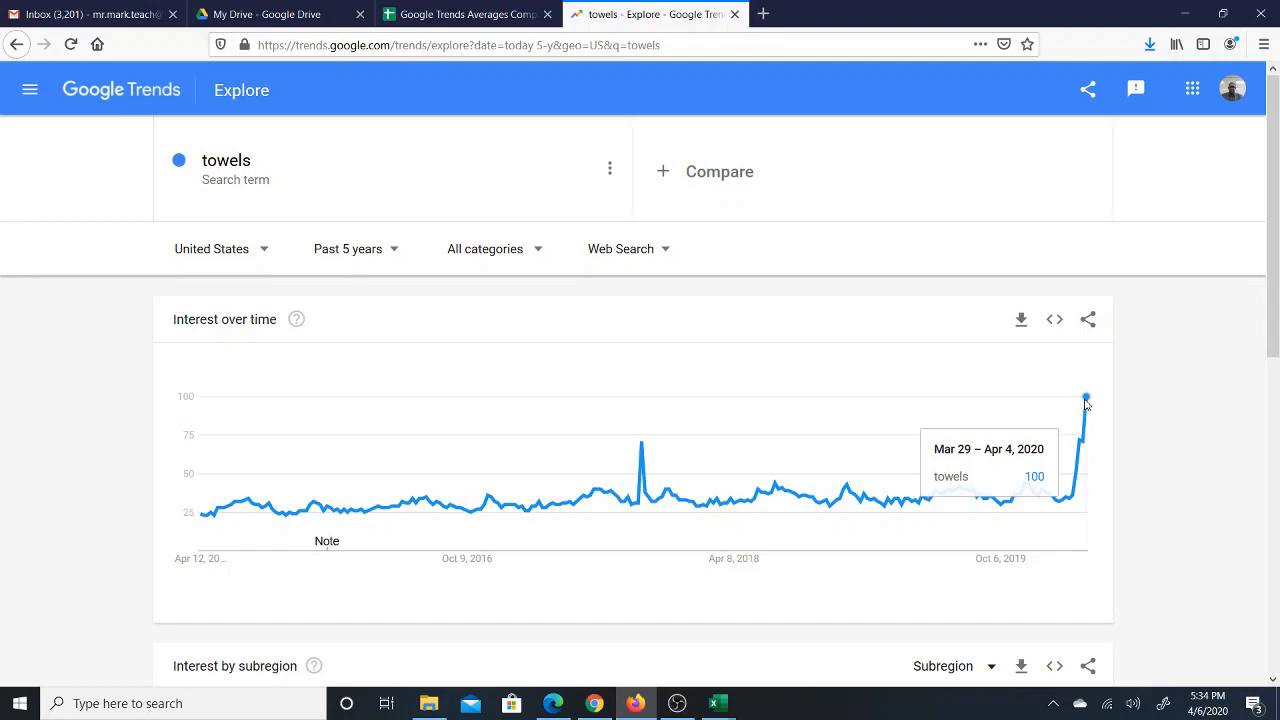
left_click(420, 14)
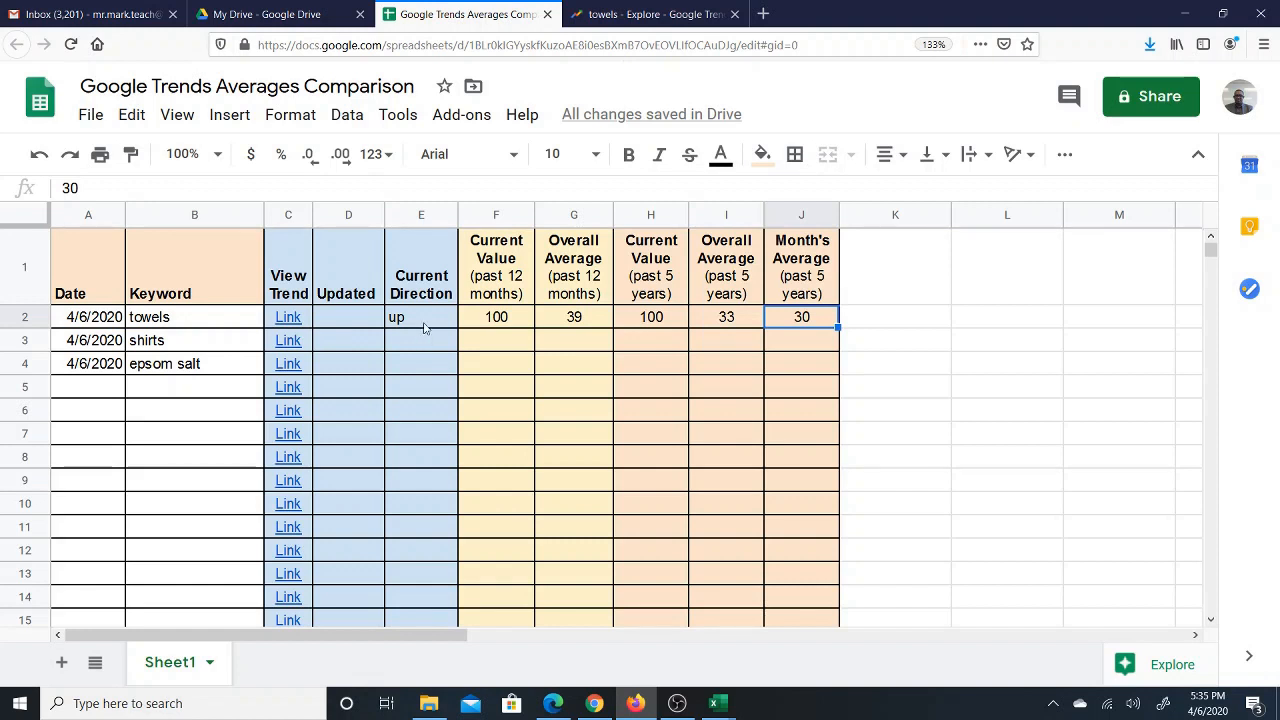
Open the Google Trends page for shirts from its link, and enter 52 as the shirts past-12-months current value in the comparison sheet.
left_click(300, 345)
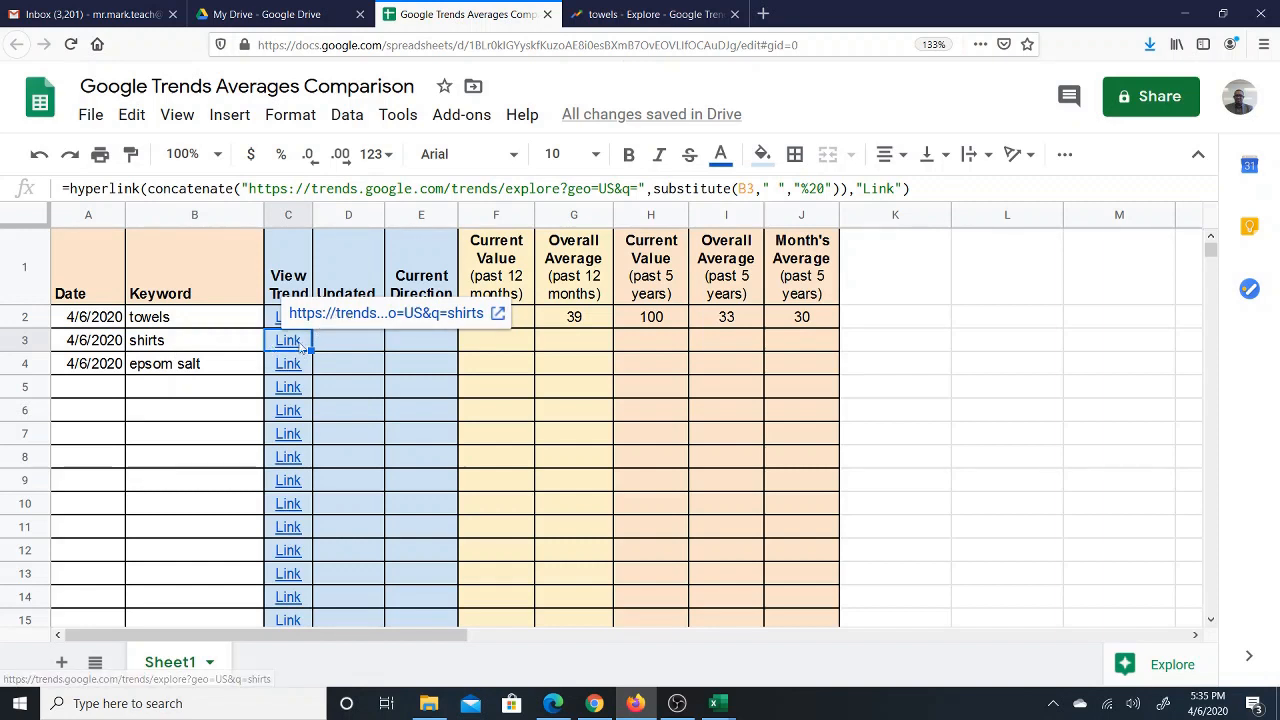
left_click(347, 318)
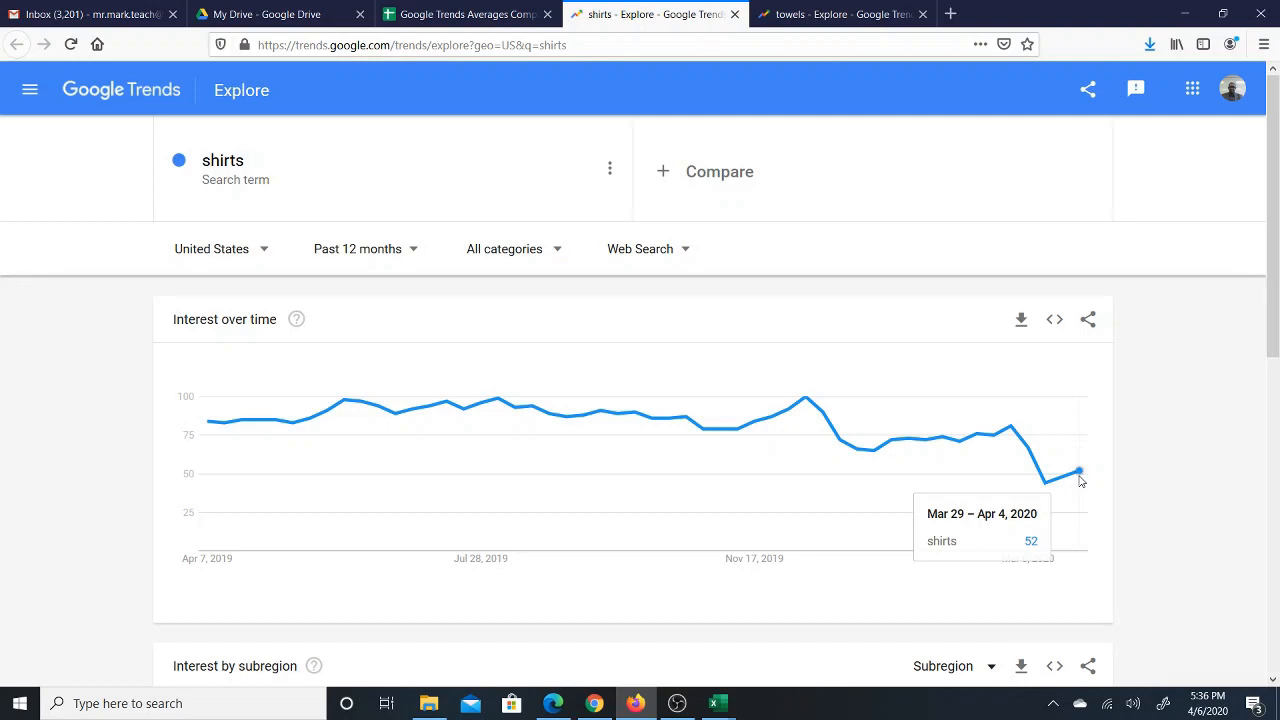
left_click(476, 20)
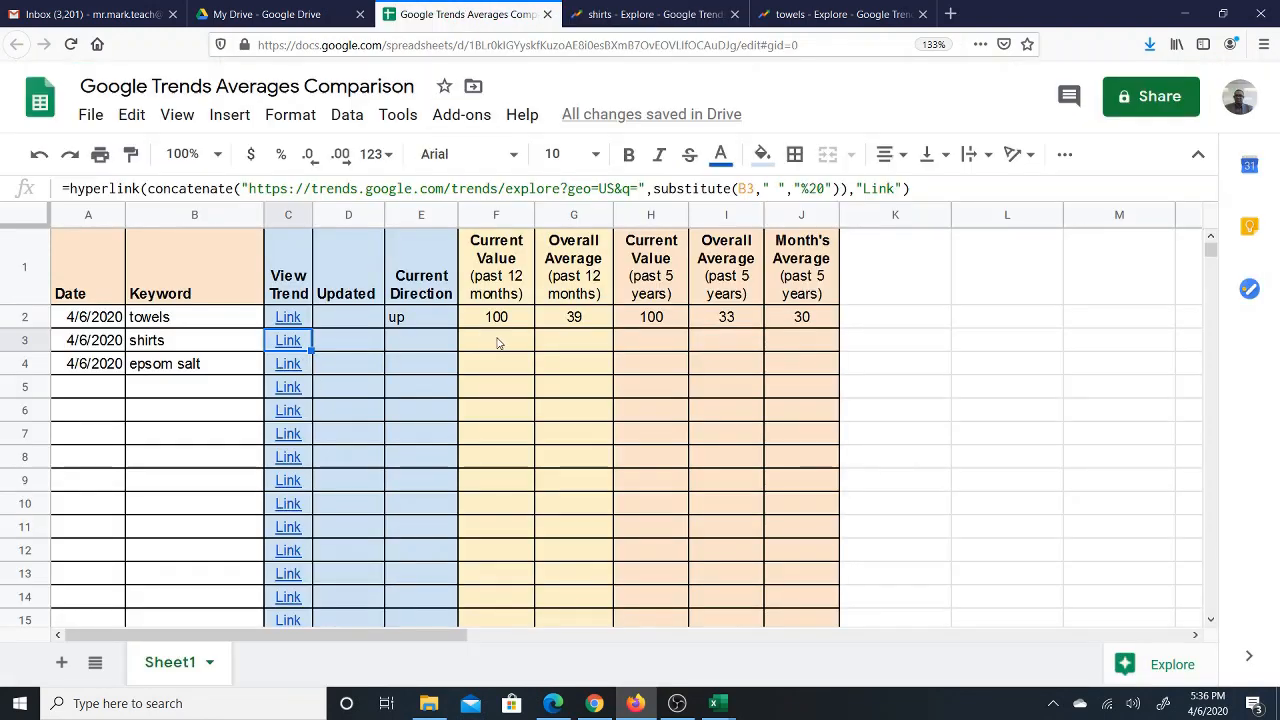
left_click(420, 345)
left_click(483, 348)
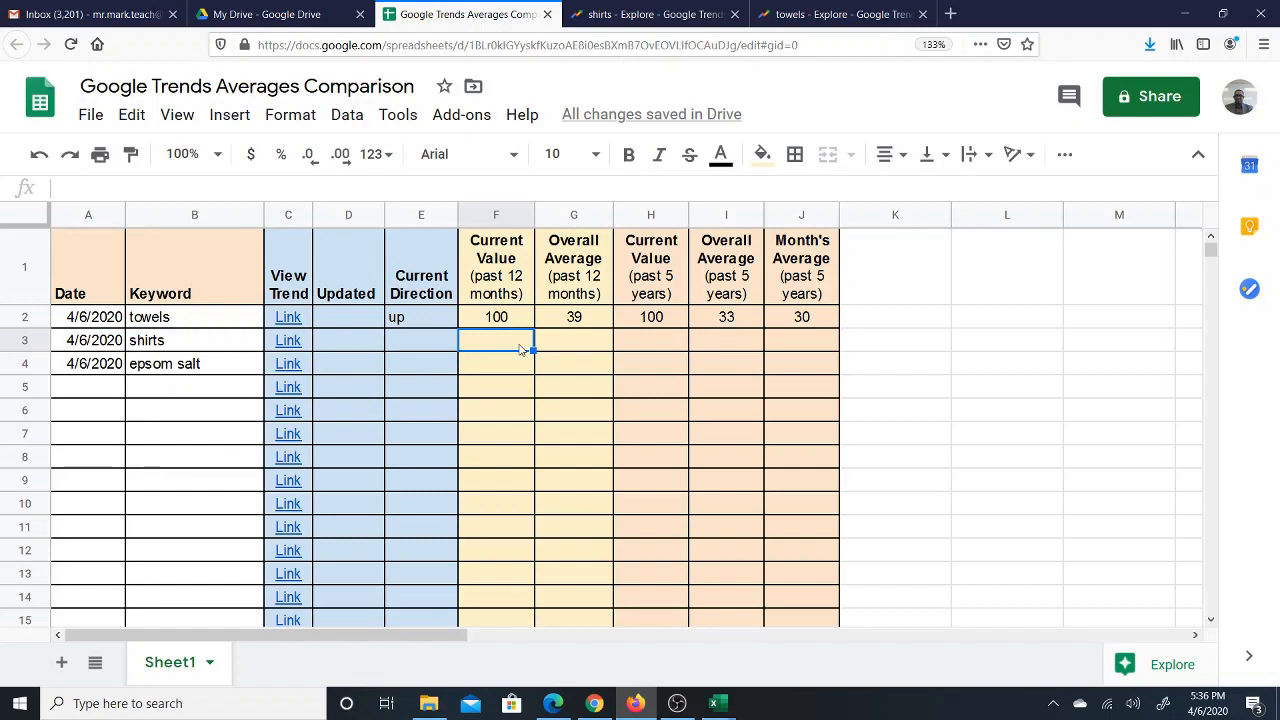
type("52")
key("Tab")
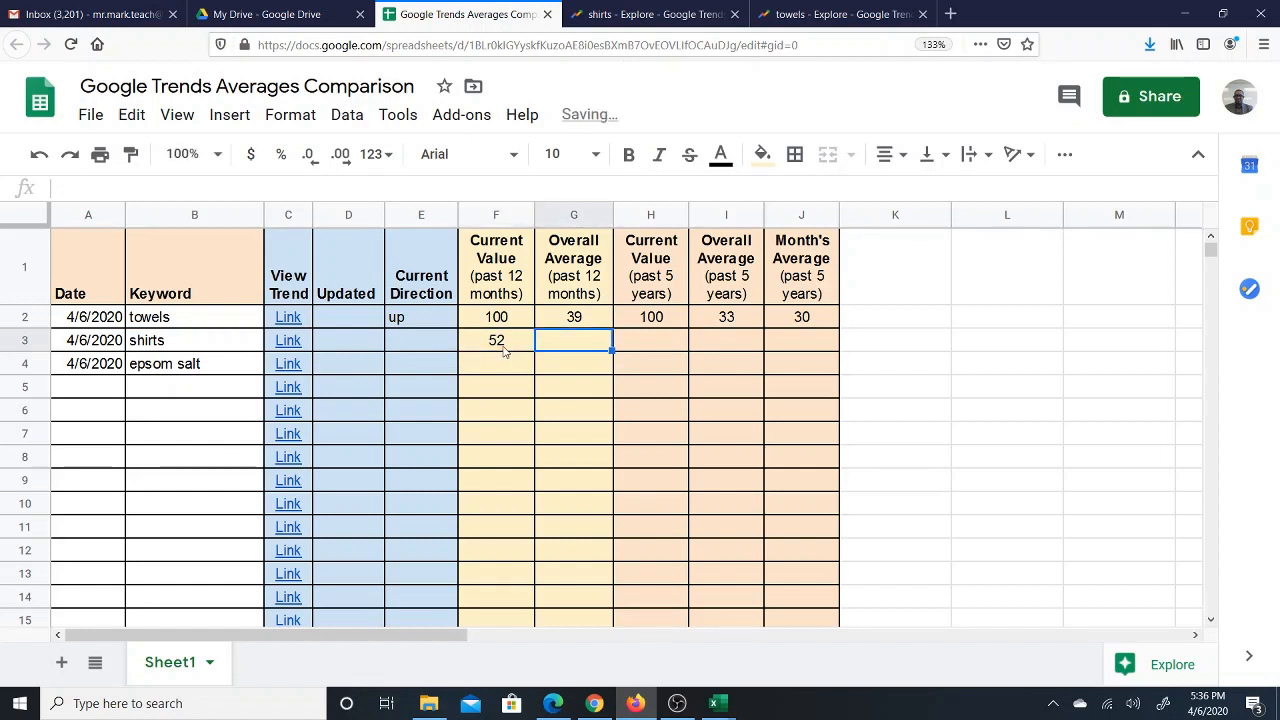
Download the shirts past-12-months interest-over-time data from Google Trends, open it in Excel, and widen the week column to show the dates.
left_click(655, 14)
mouse_move(1087, 465)
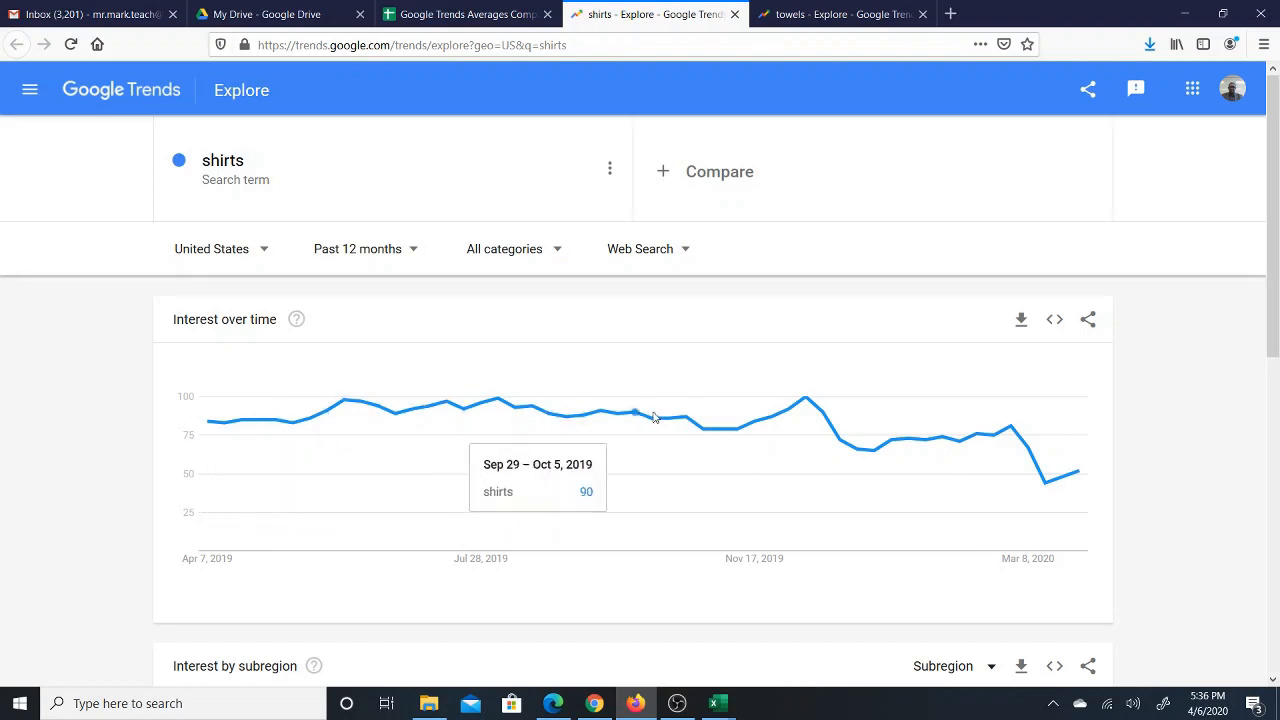
left_click(1021, 320)
left_click(703, 441)
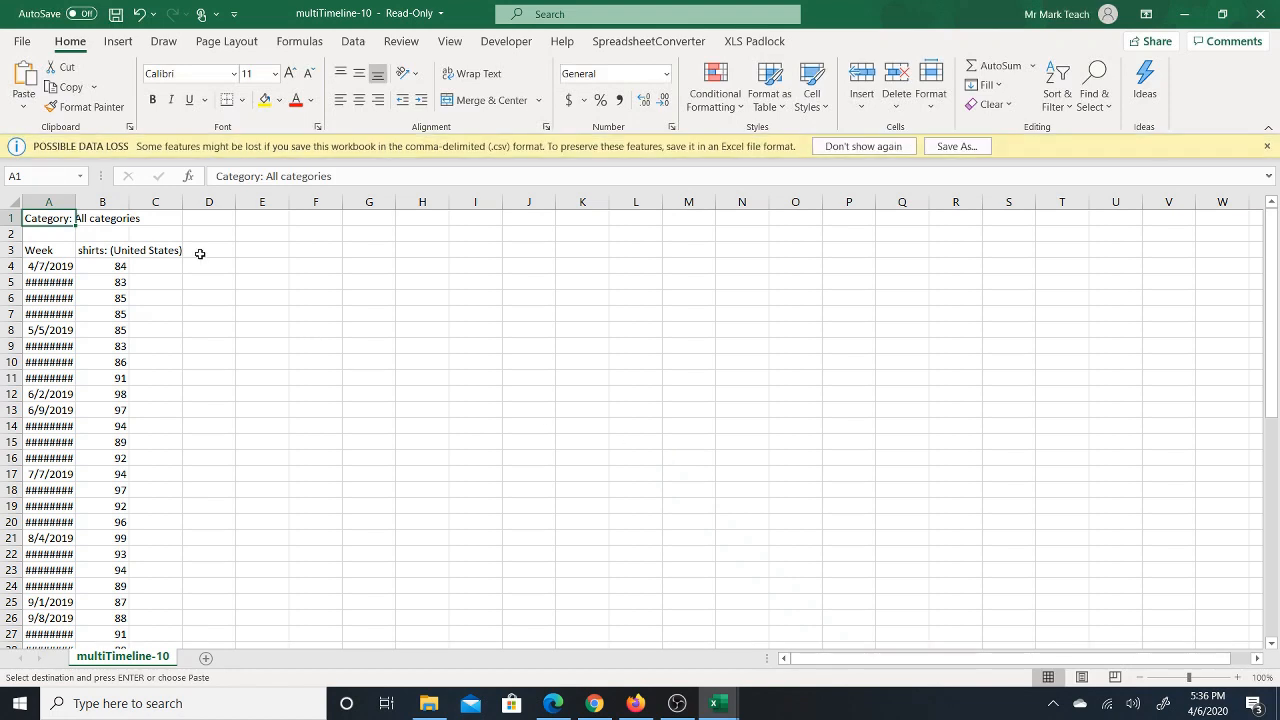
left_click_drag(75, 202, 95, 202)
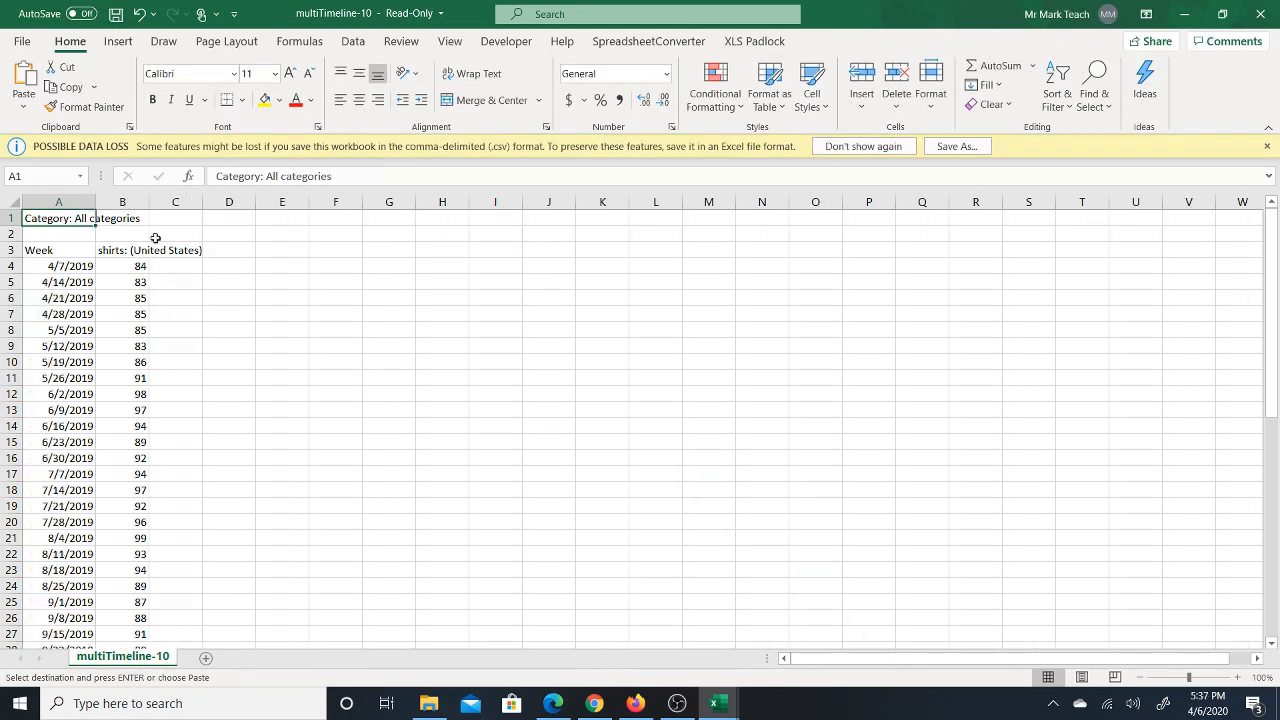
Calculate the average of all shirts values in column B with an AVERAGE formula in cell E4.
left_click(267, 267)
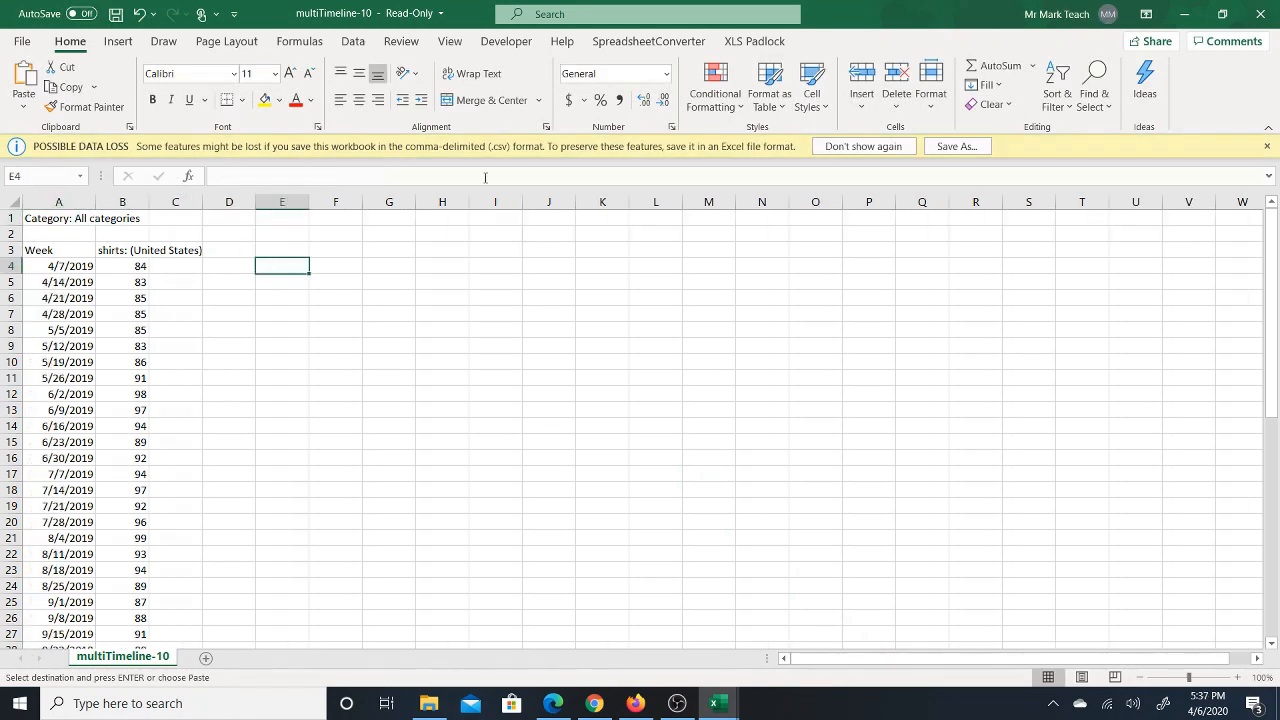
left_click(1032, 66)
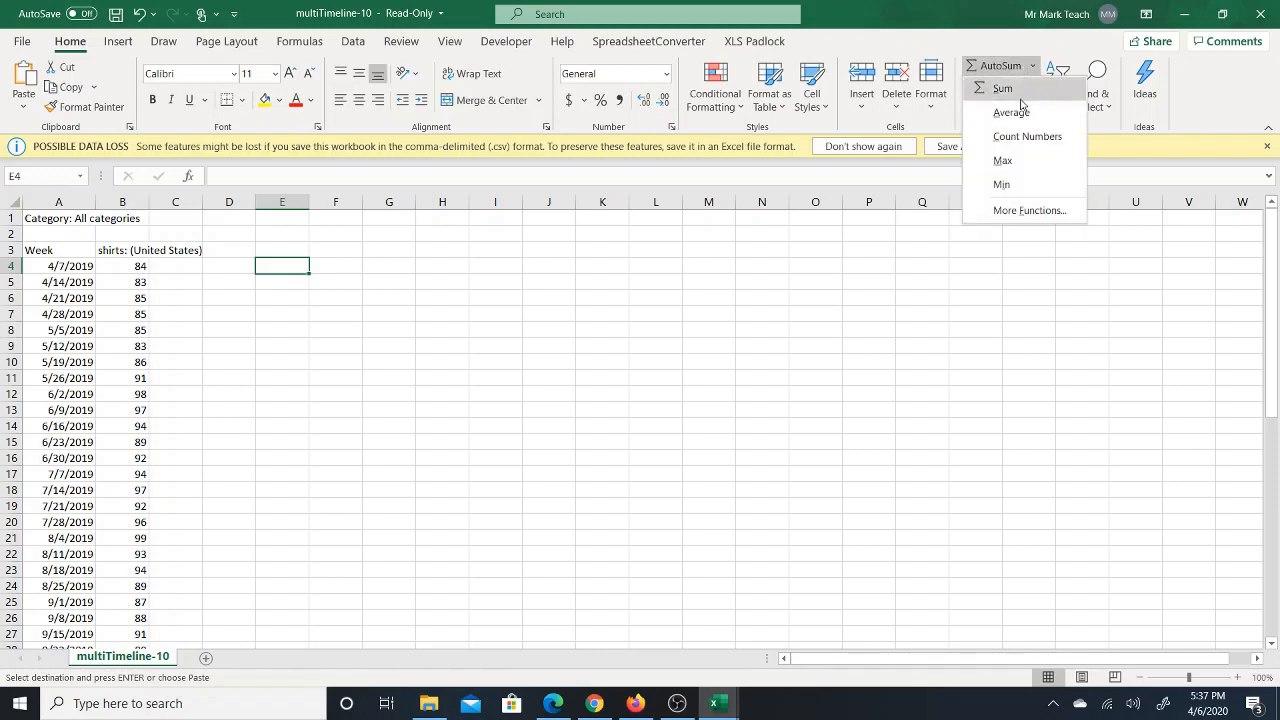
left_click(1010, 112)
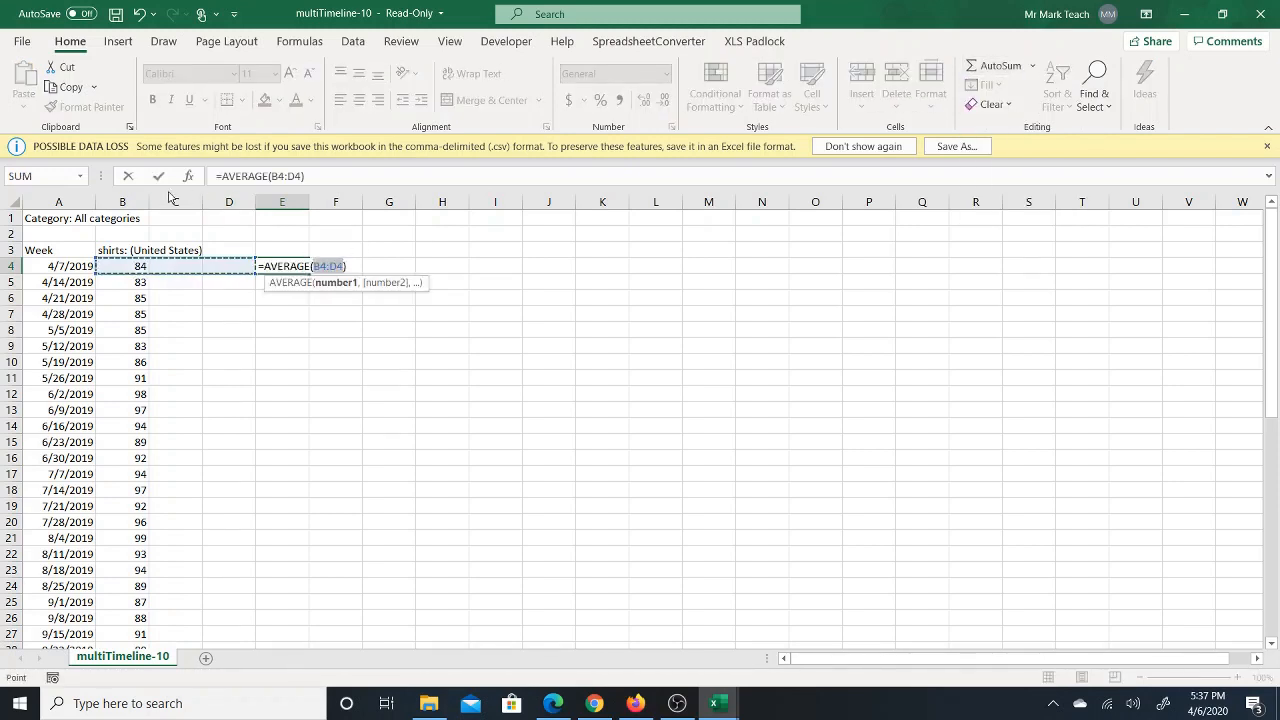
left_click(121, 202)
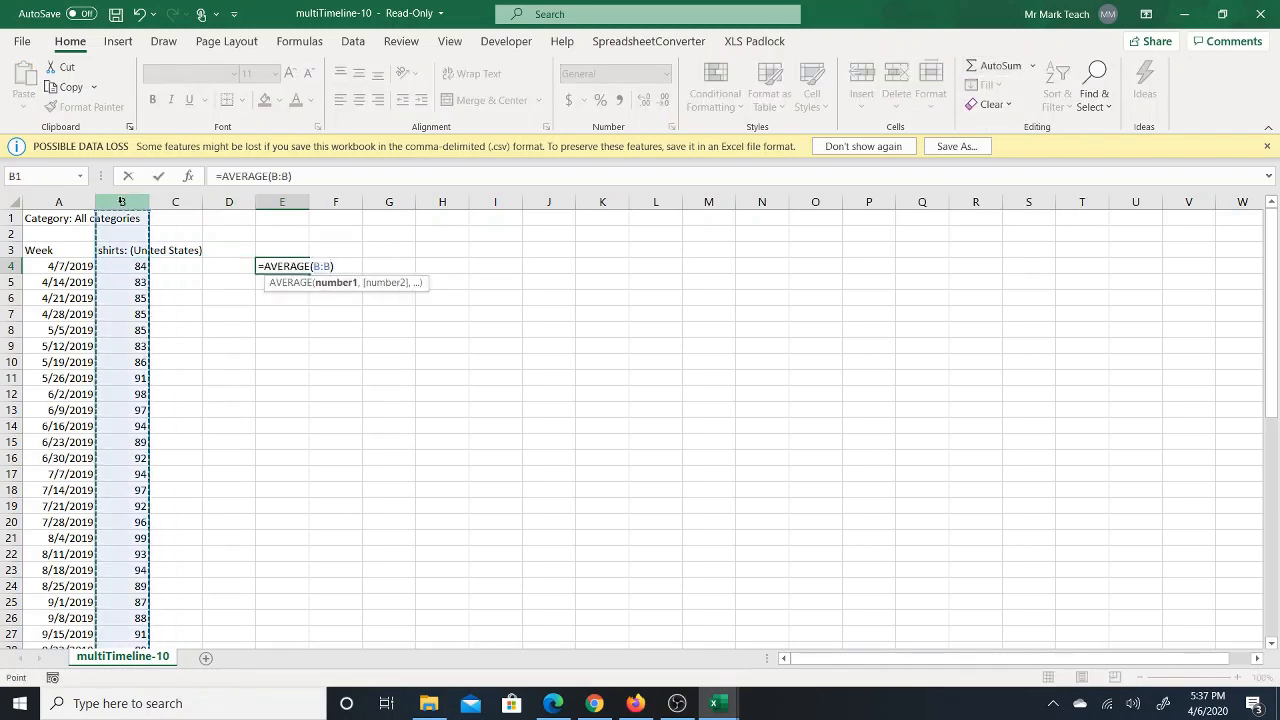
key("Return")
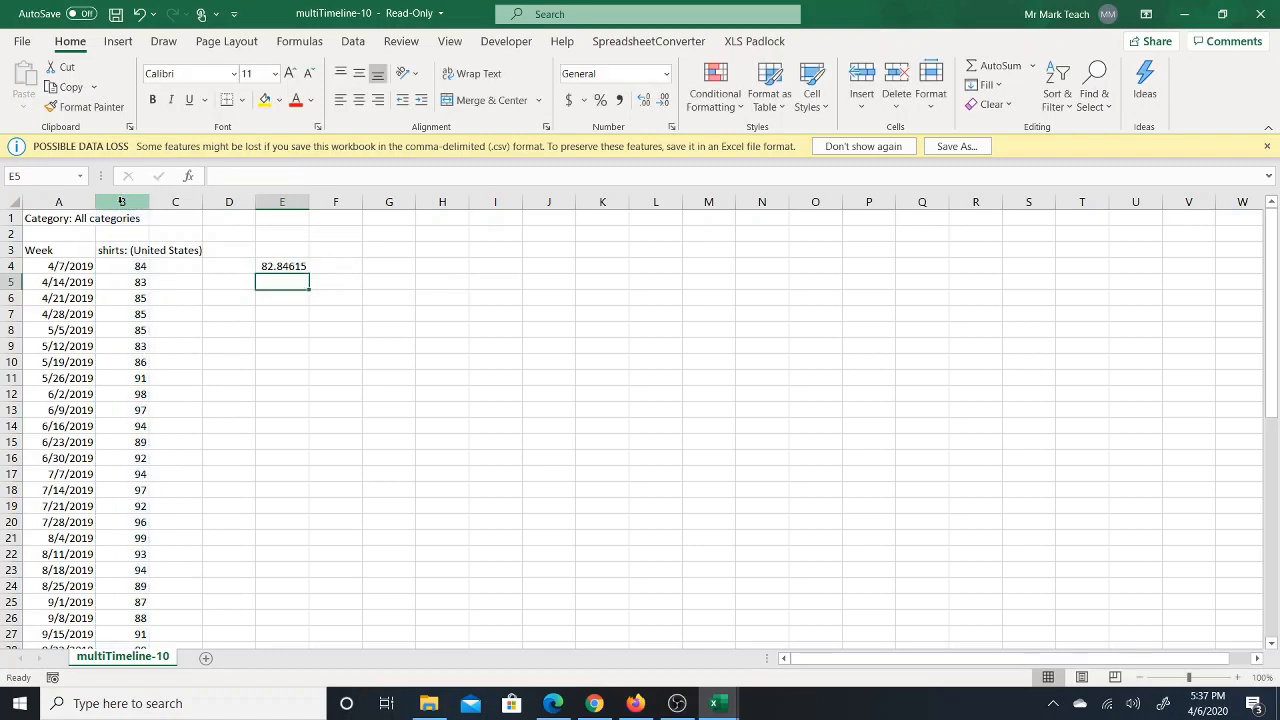
left_click(271, 261)
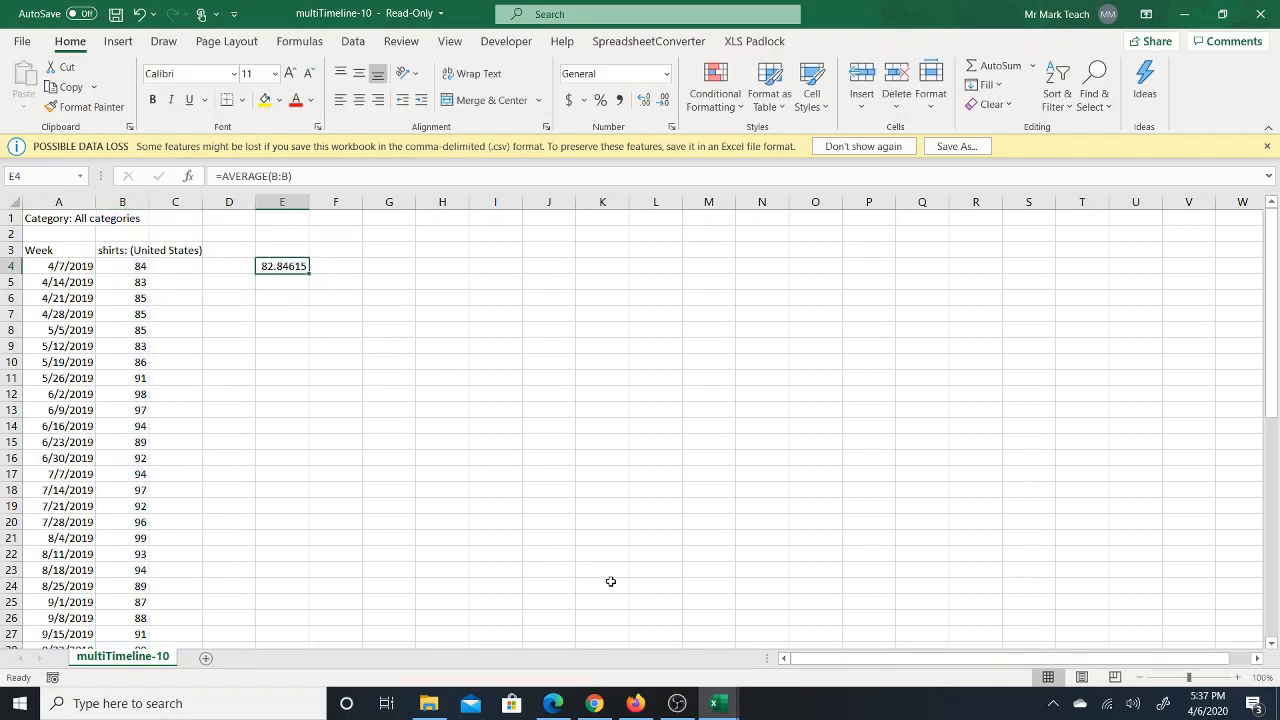
Return to the Google Sheets comparison and enter 83 as the past-12-months overall average for shirts.
left_click(636, 703)
left_click(460, 14)
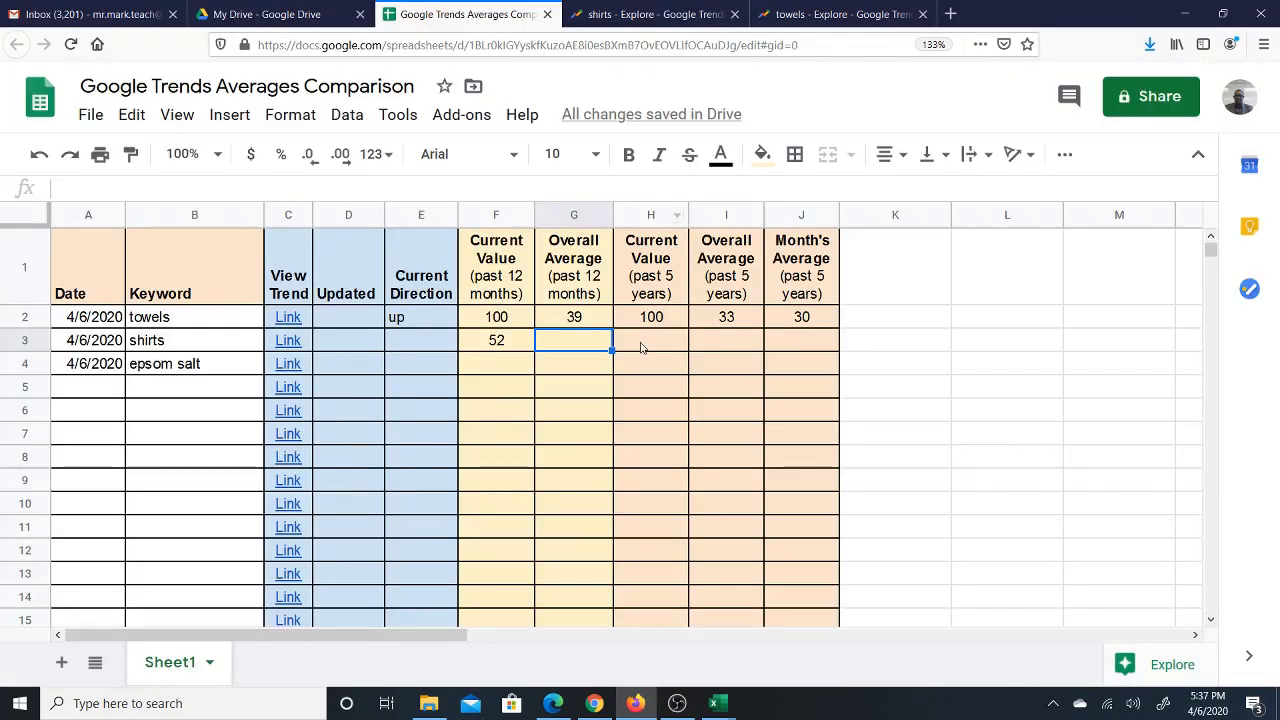
type("83")
key("Return")
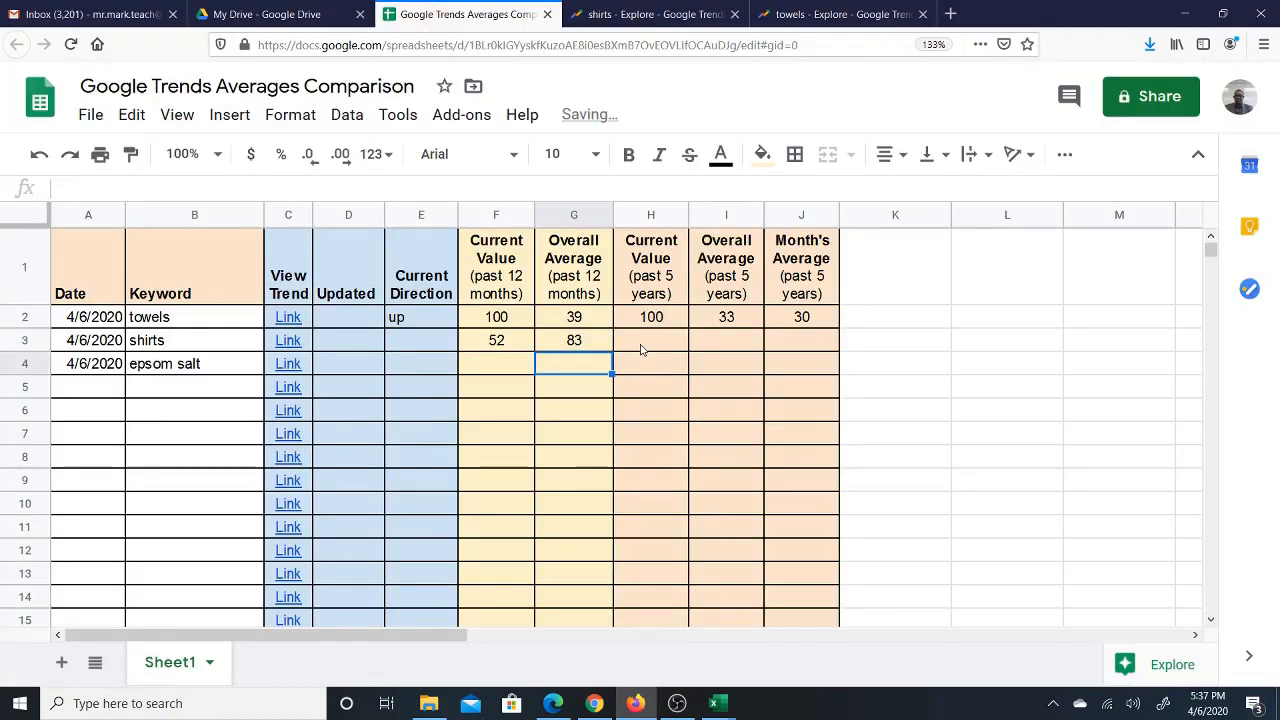
left_click(589, 347)
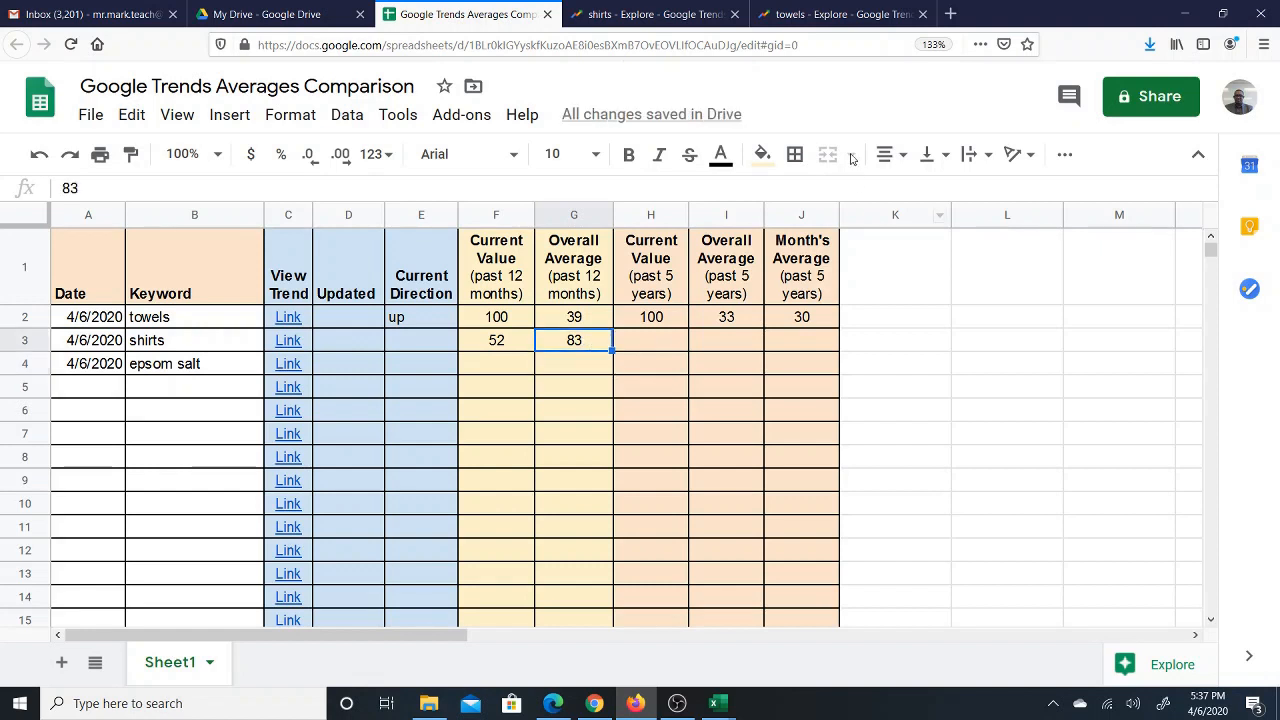
Select the shirts past-5-years current value cell, then set the shirts Google Trends chart to Past 5 years and check its latest point.
left_click(840, 14)
left_click(660, 14)
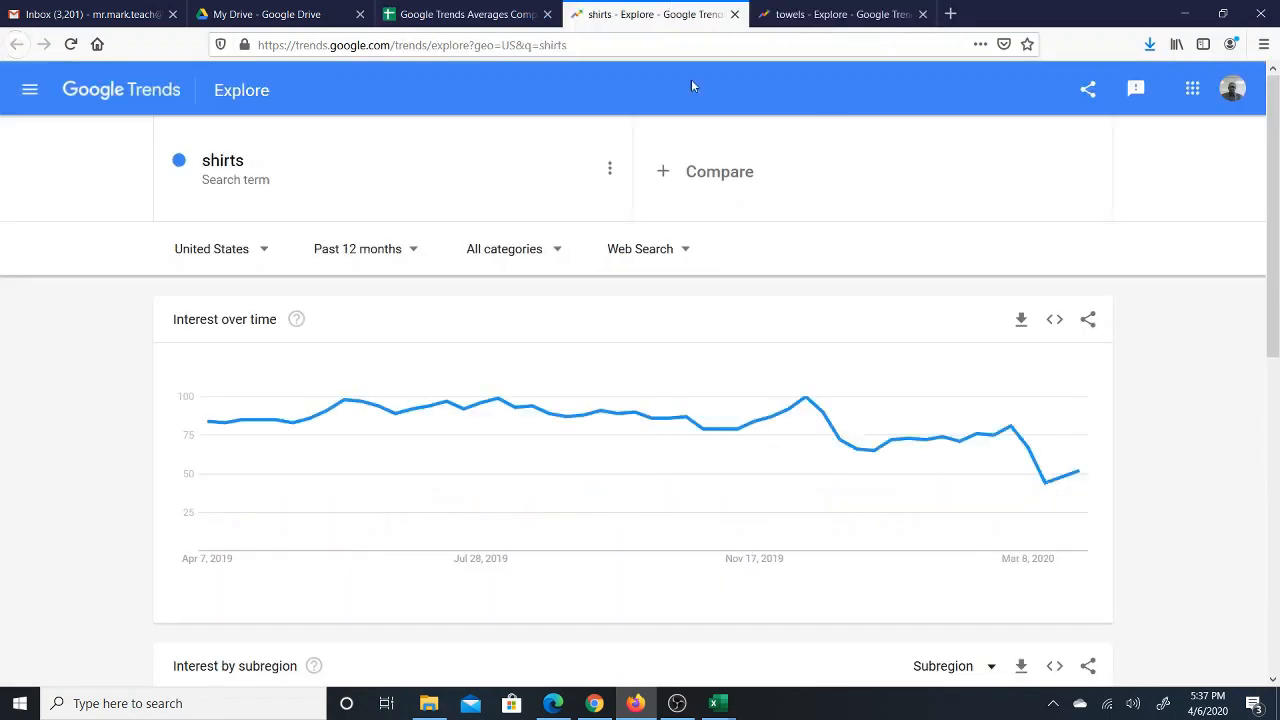
left_click(465, 14)
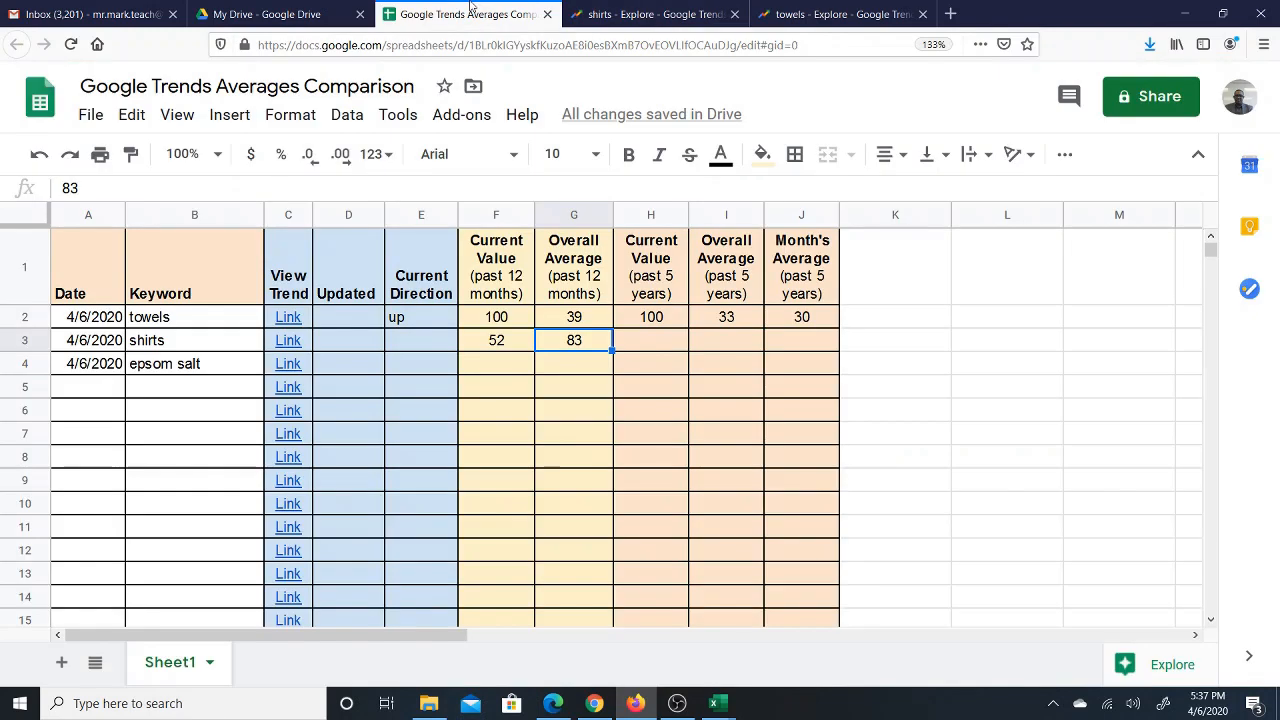
left_click(650, 350)
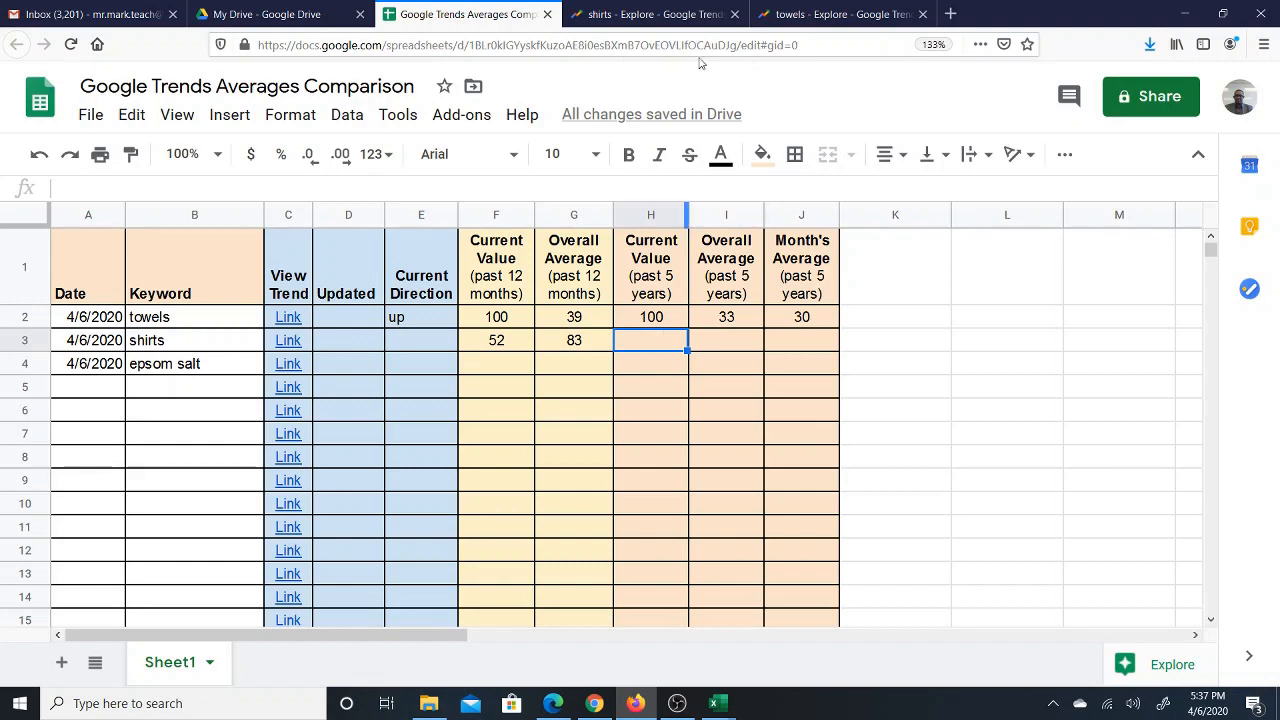
left_click(630, 10)
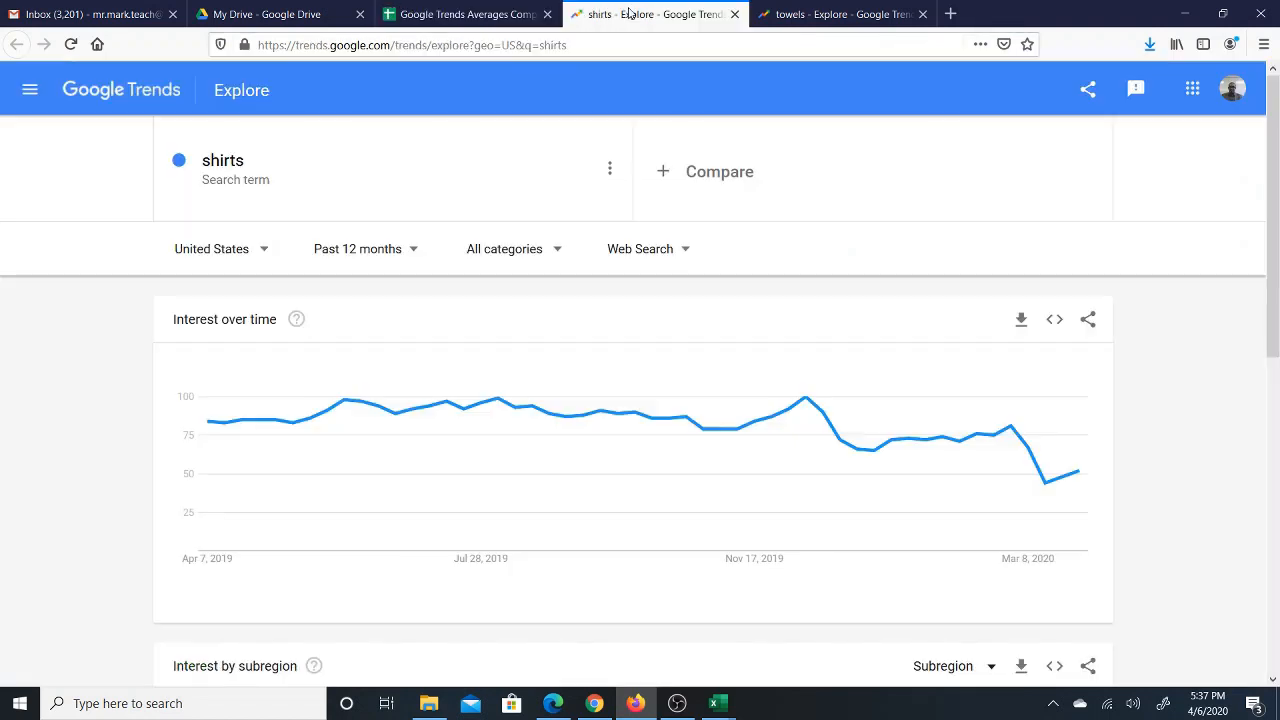
left_click(391, 262)
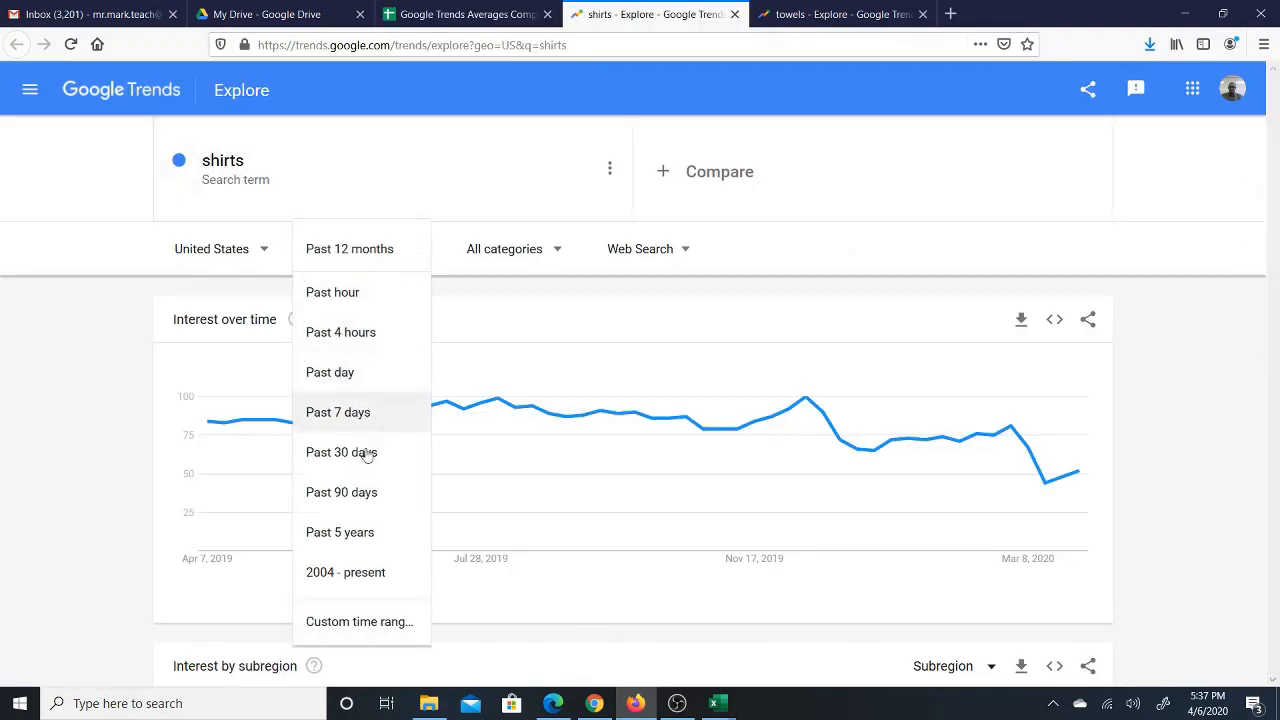
left_click(347, 533)
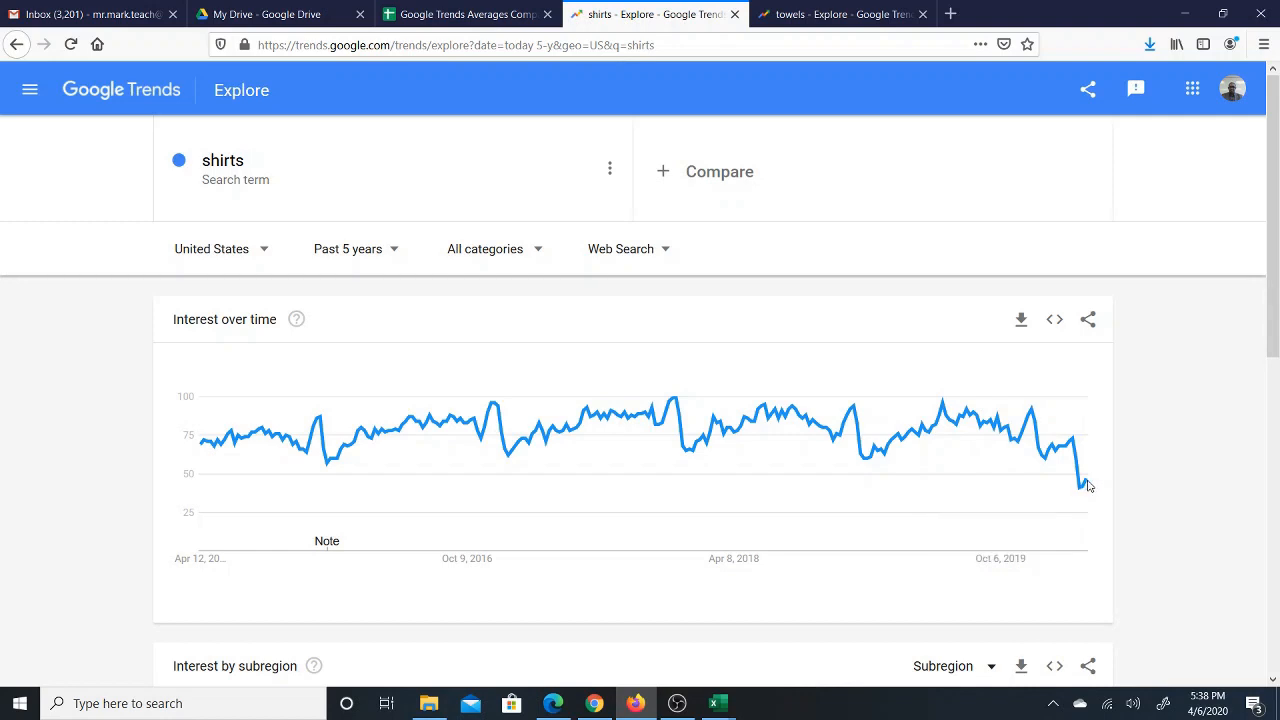
mouse_move(1088, 484)
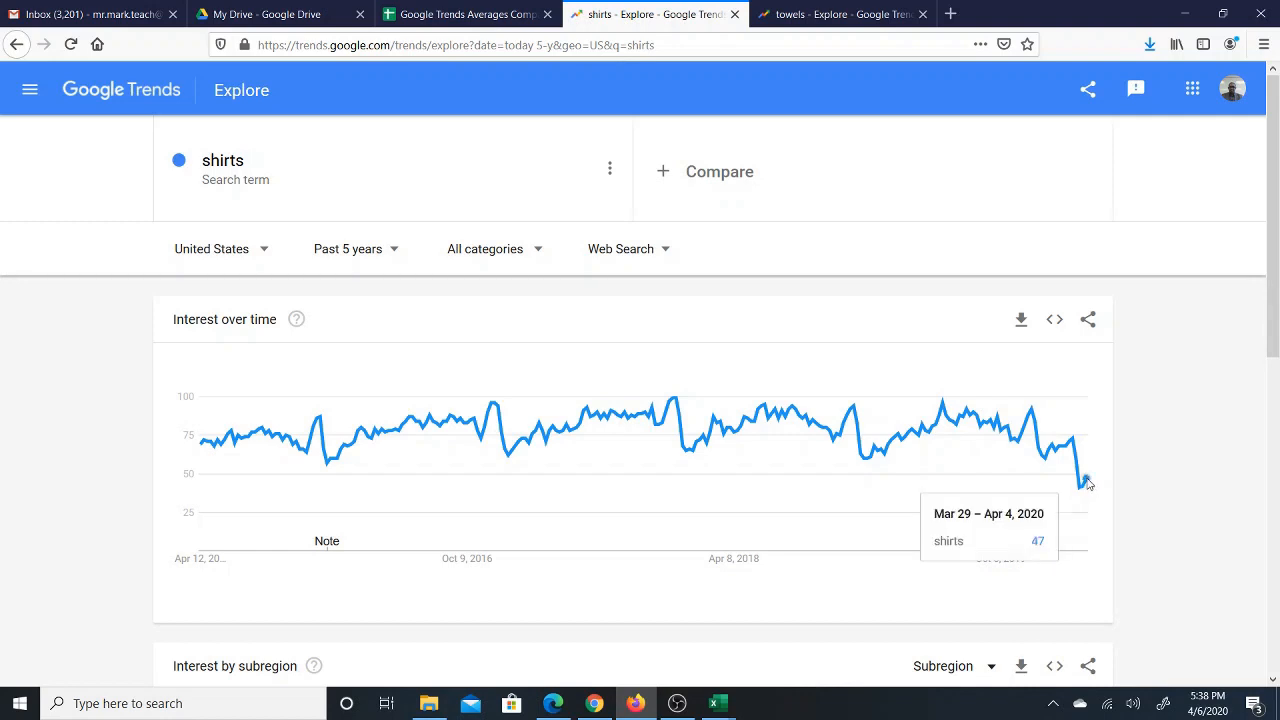
Switch back to the comparison sheet and enter 47 as the past-5-years current value for shirts.
left_click(420, 10)
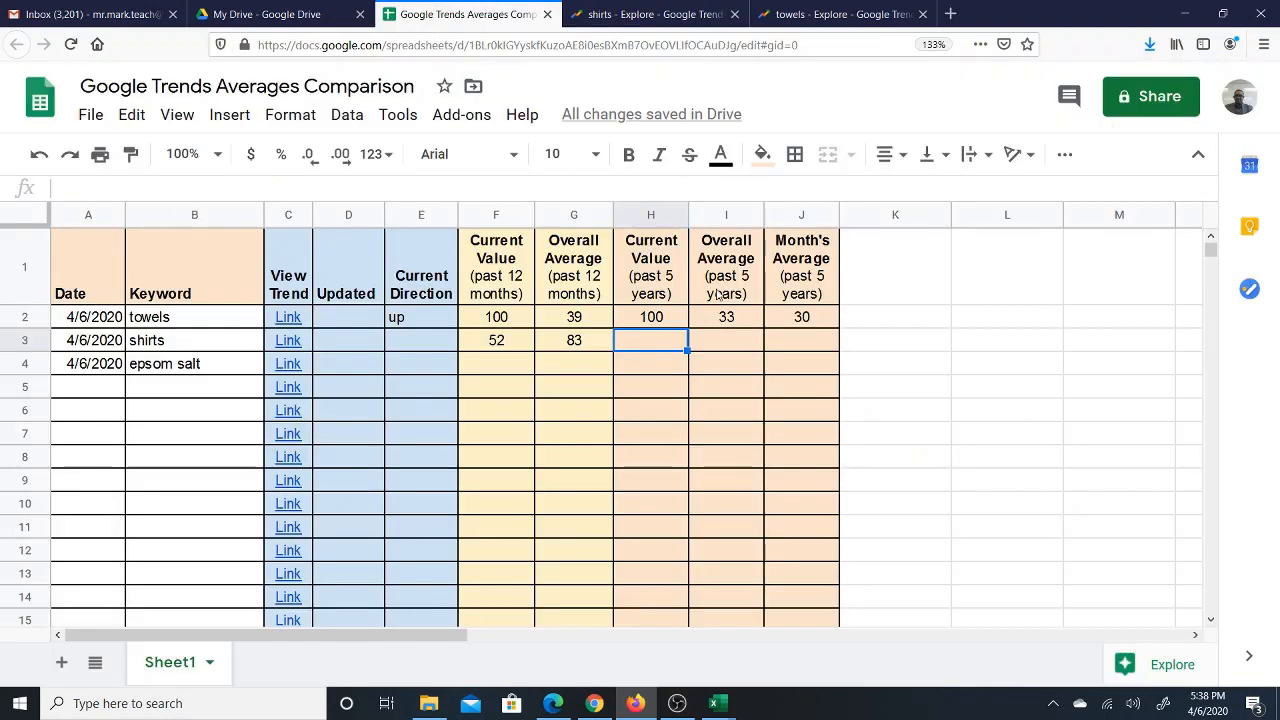
type("47")
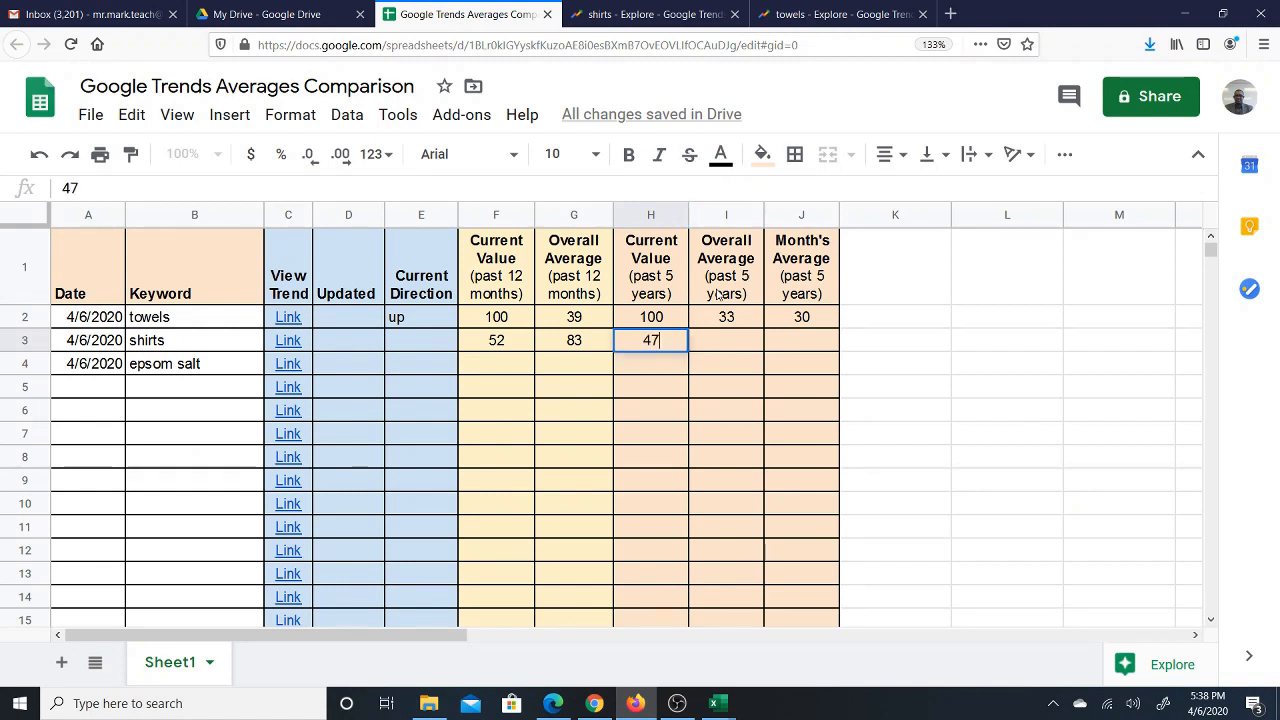
key("Tab")
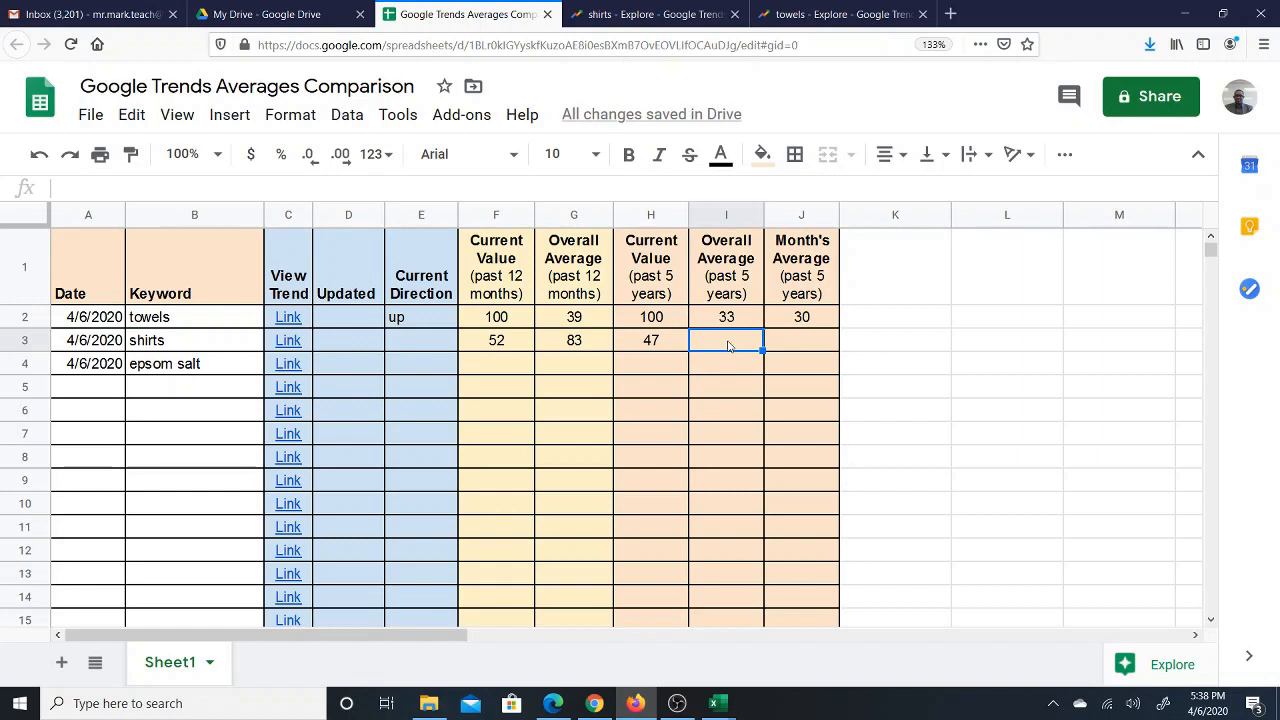
Download the shirts past-5-years interest-over-time data, open it in Excel, and widen the week column to show full dates.
left_click(633, 10)
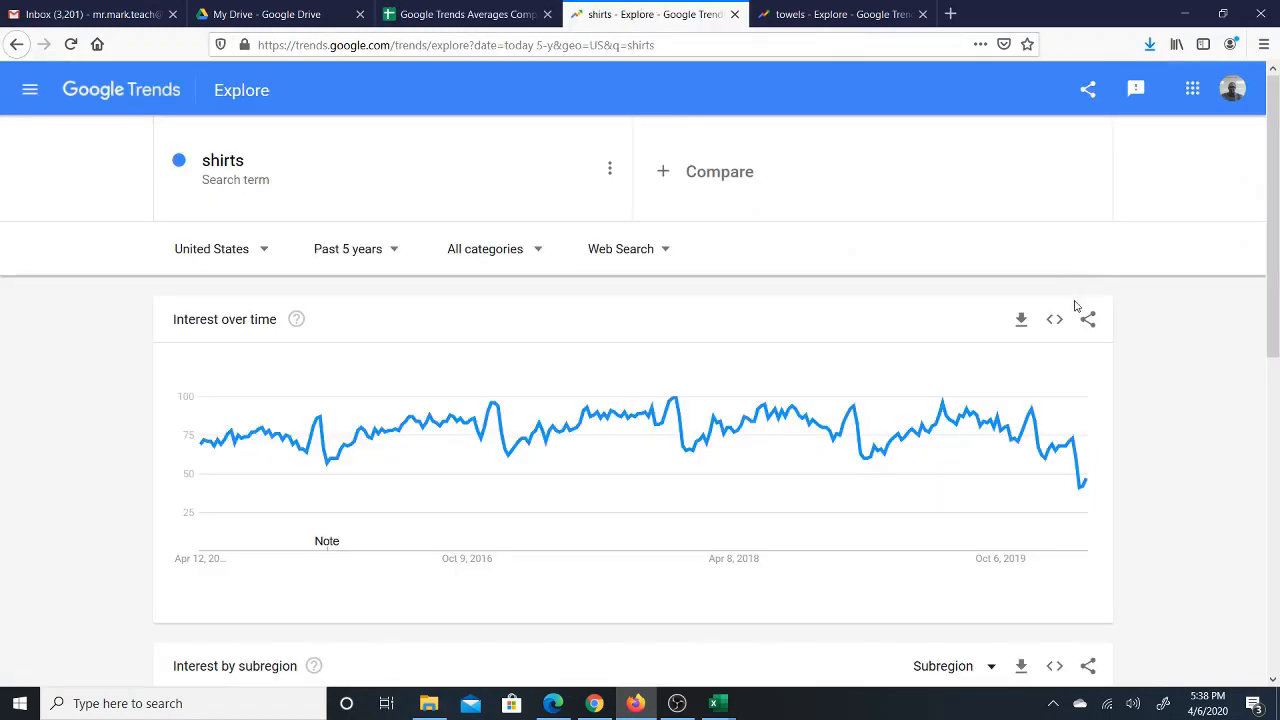
left_click(1021, 320)
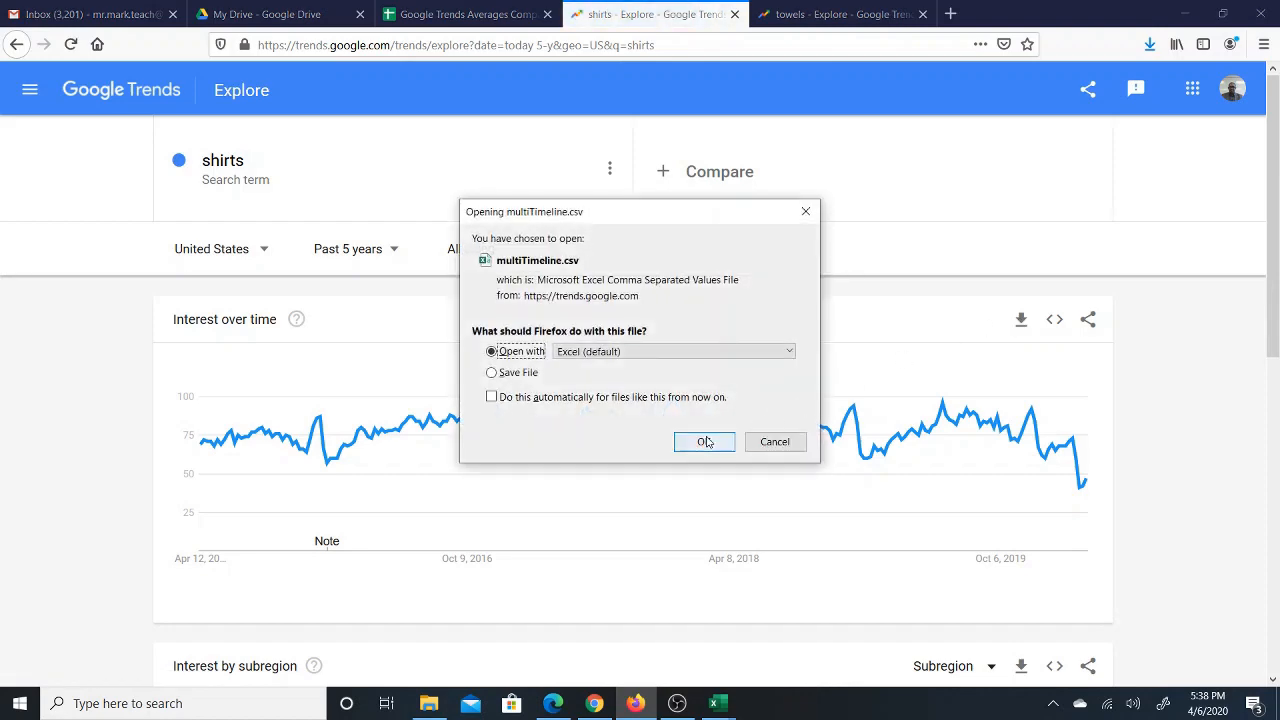
left_click(693, 440)
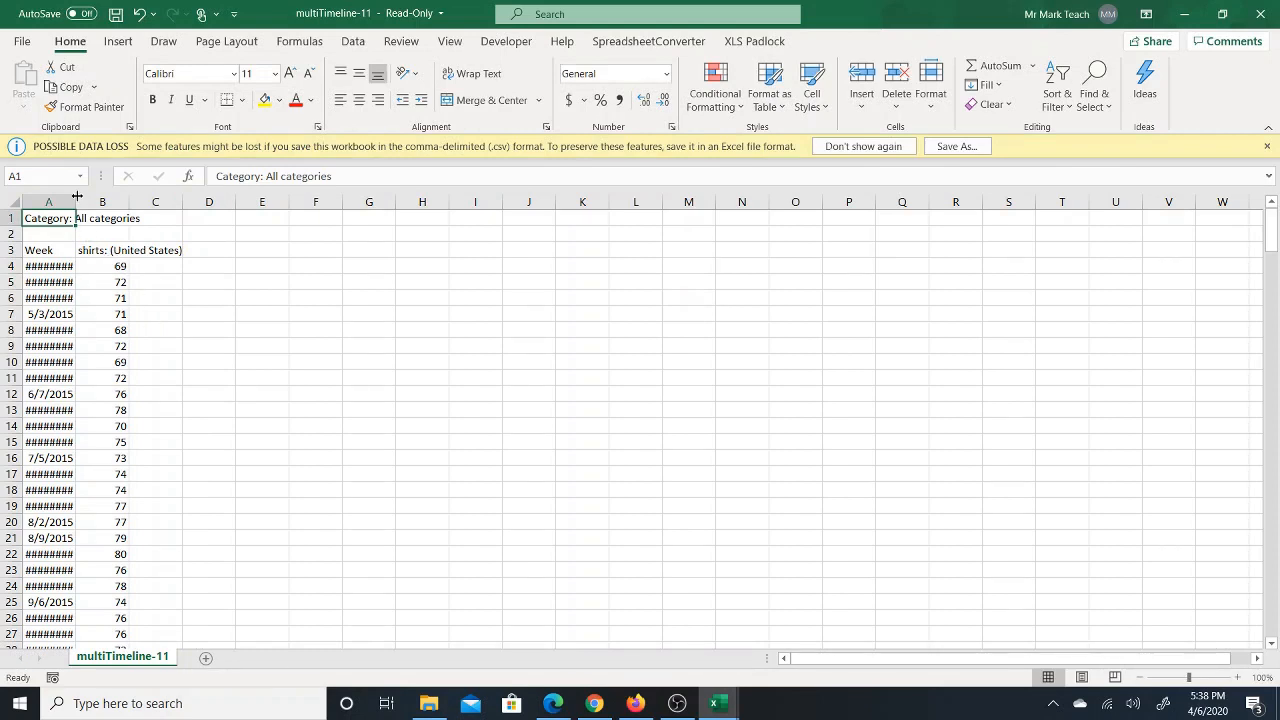
left_click_drag(76, 196, 118, 201)
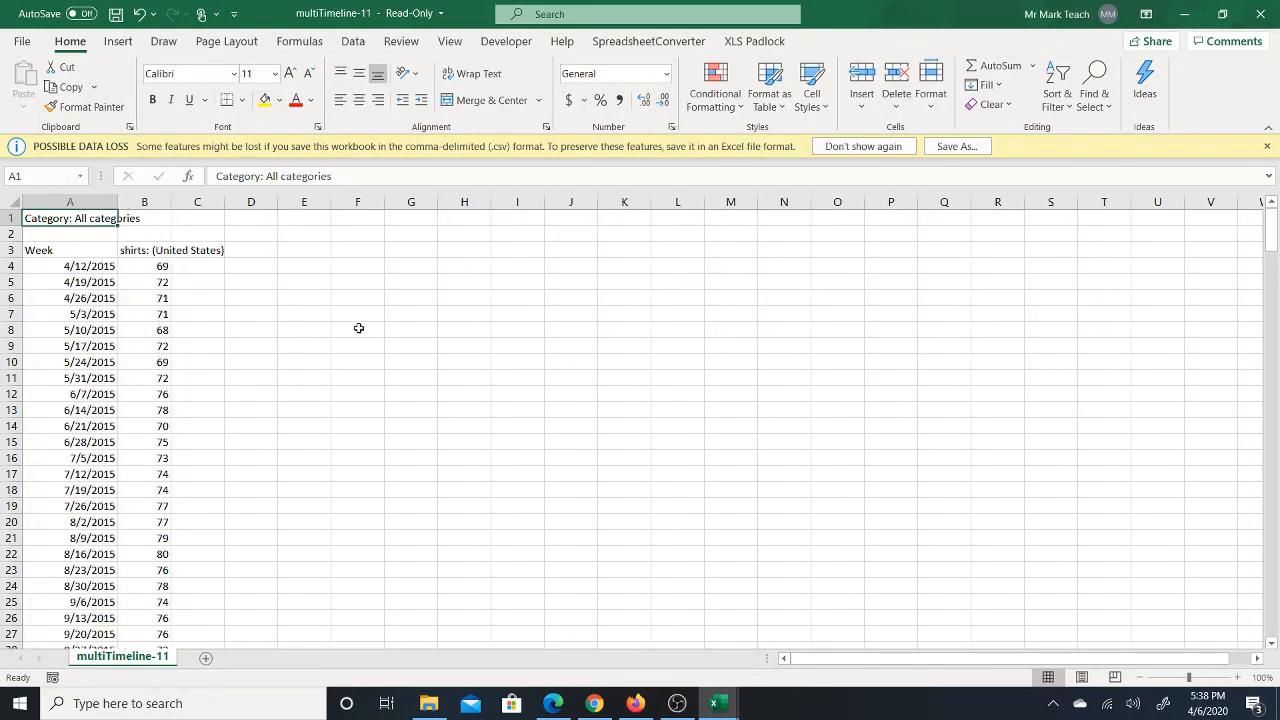
mouse_move(718, 703)
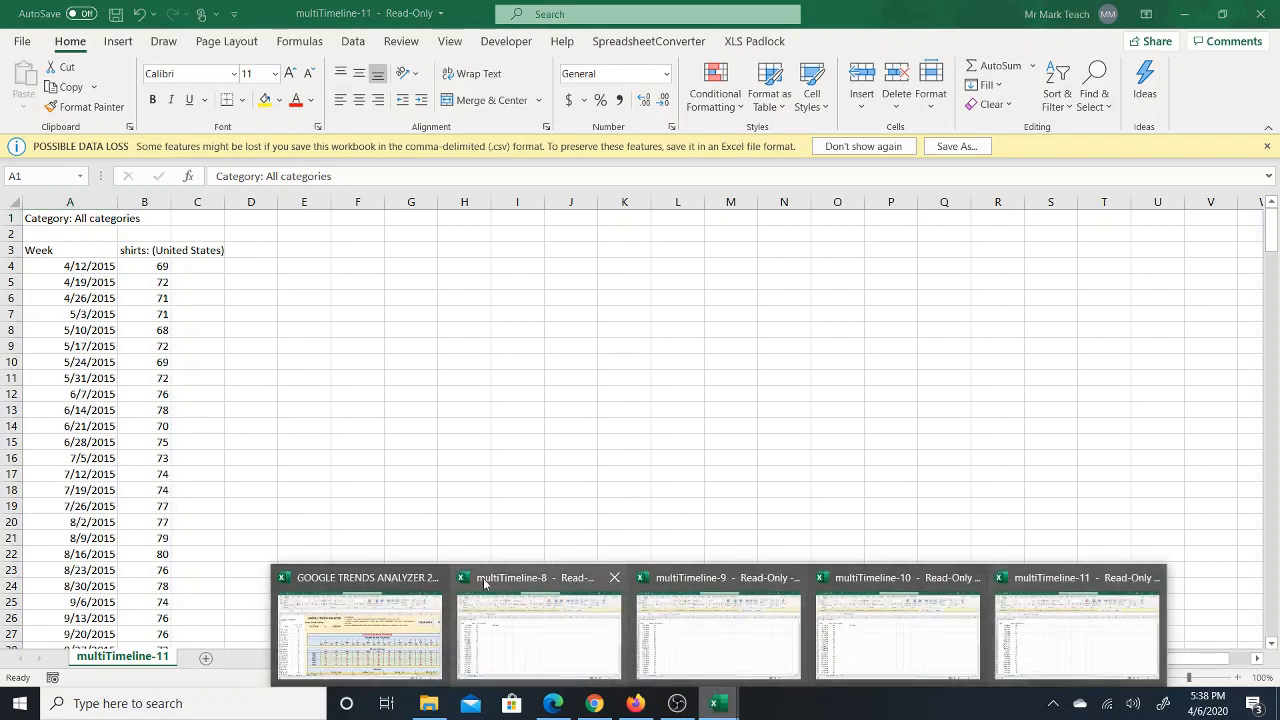
Switch to the GOOGLE TRENDS ANALYZER 2020 workbook, zoom out to 90%, and record the towels results.
left_click(374, 610)
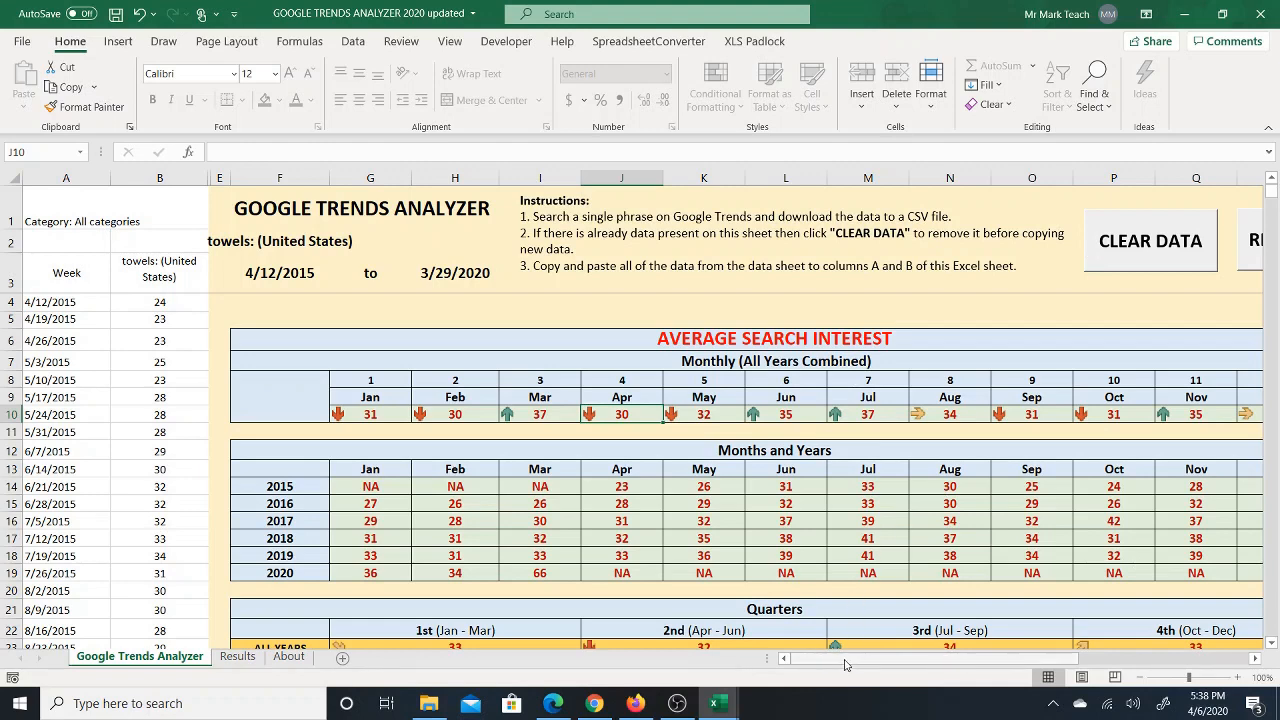
mouse_move(852, 660)
left_mouse_down()
mouse_move(886, 659)
mouse_move(852, 660)
left_mouse_up()
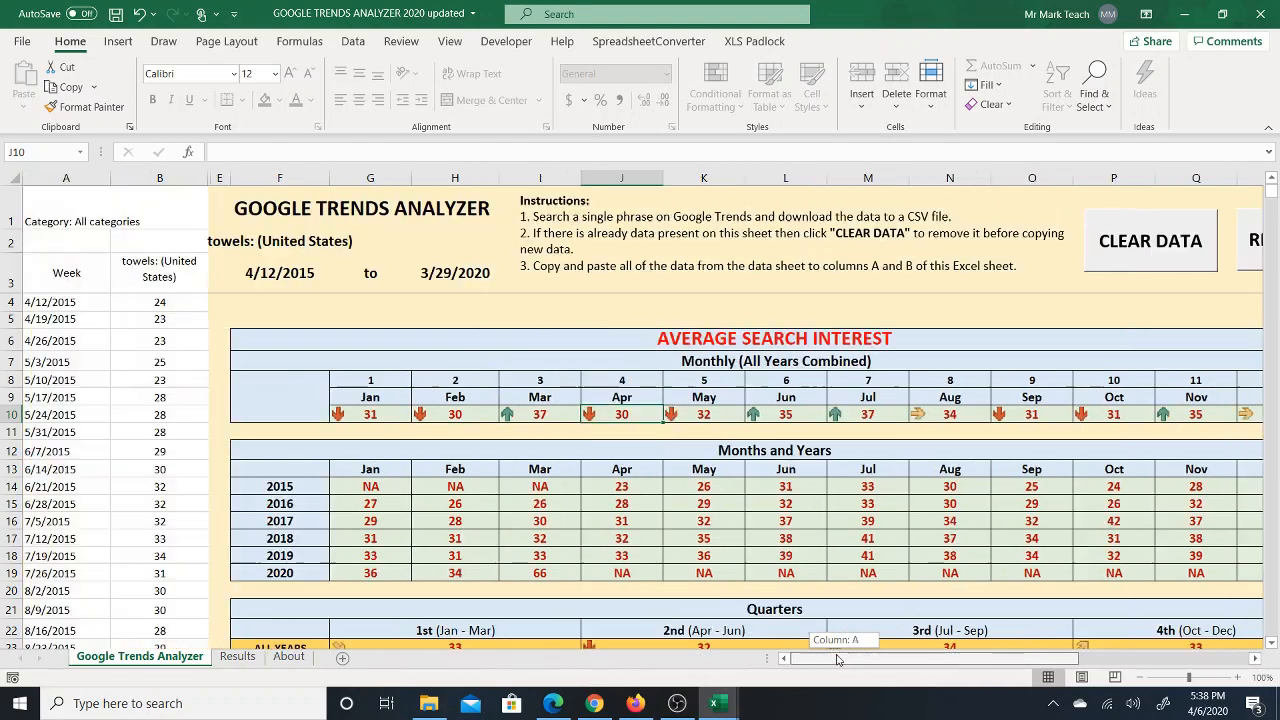
left_click(1142, 677)
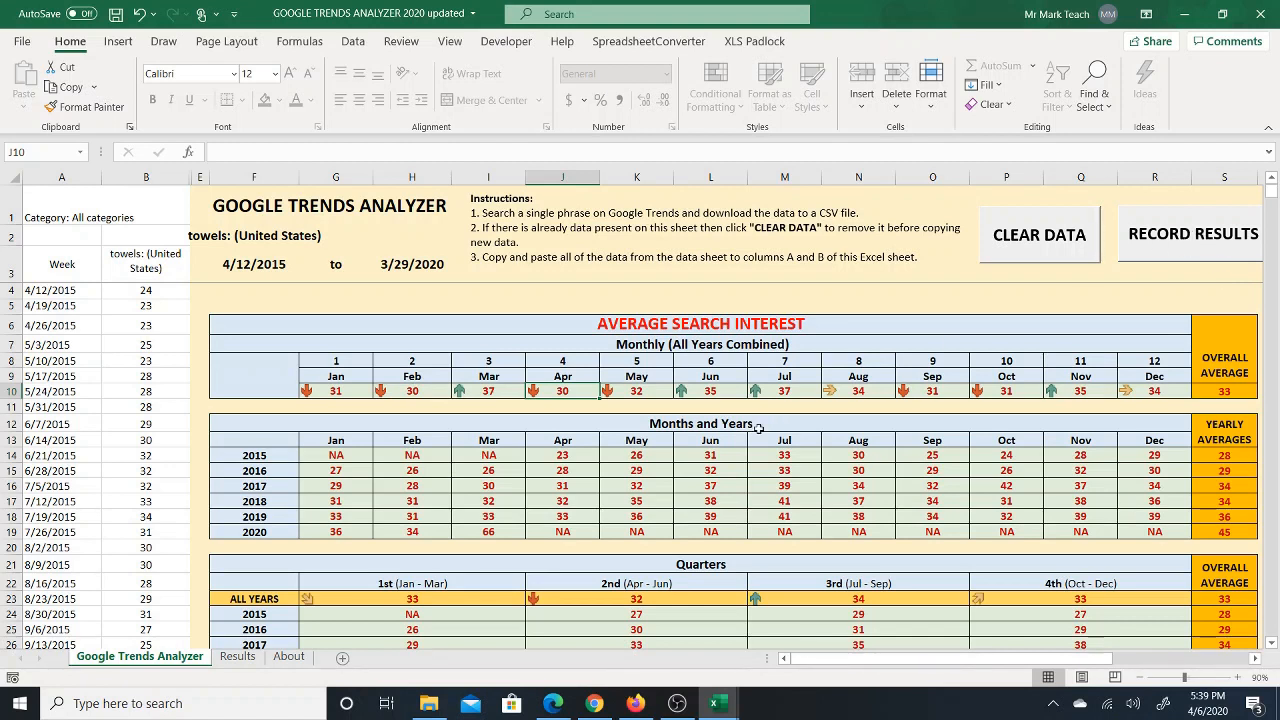
left_click(1169, 236)
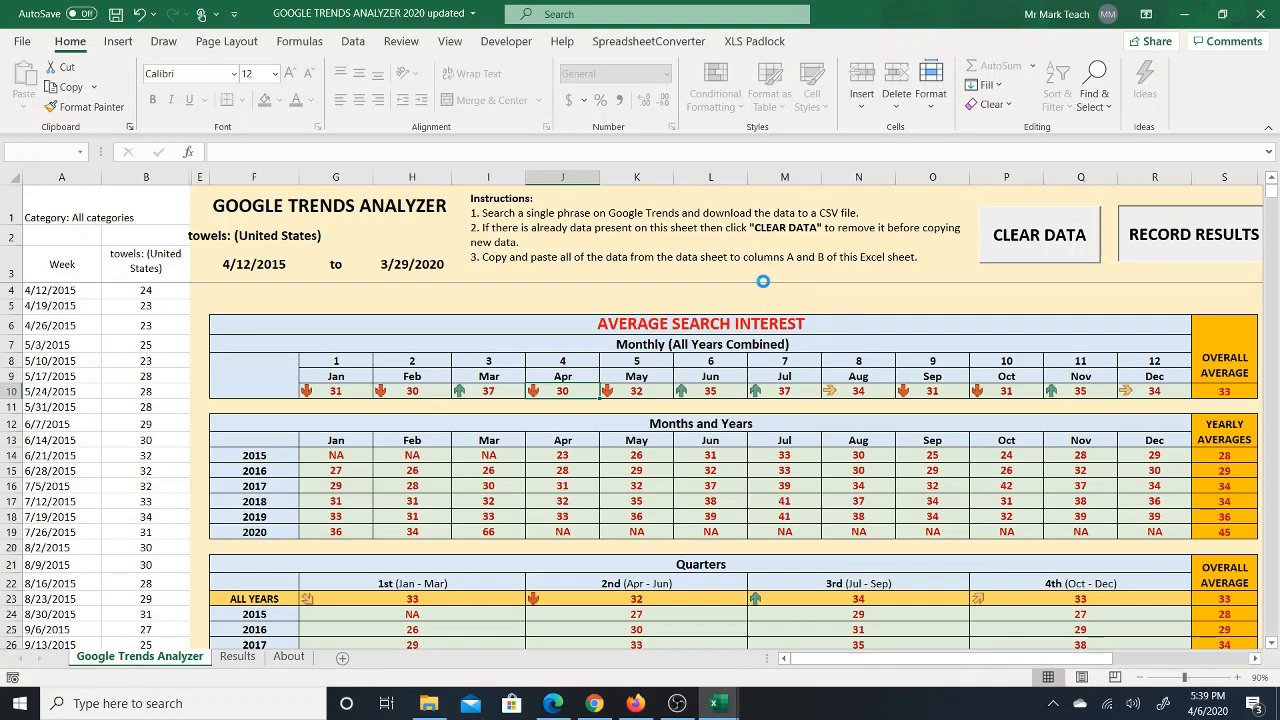
Delete the blank record row above the towels entry on the Results sheet.
left_click(238, 657)
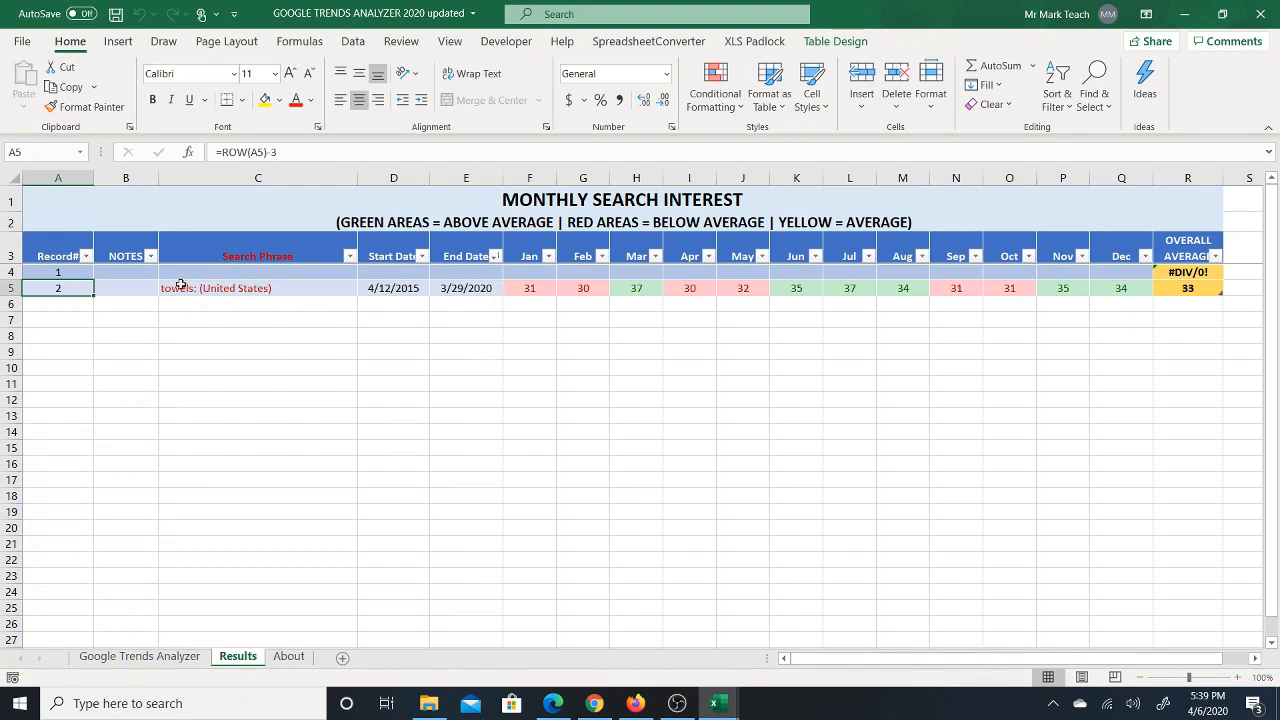
right_click(18, 274)
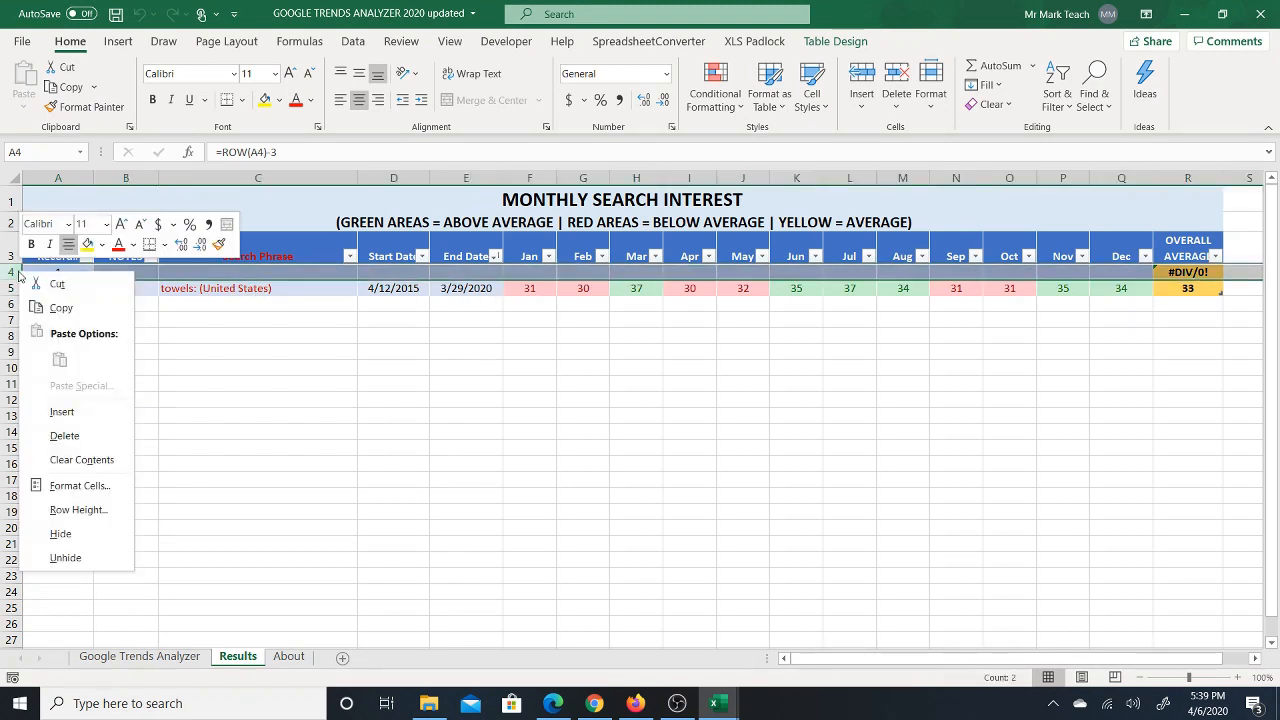
left_click(60, 436)
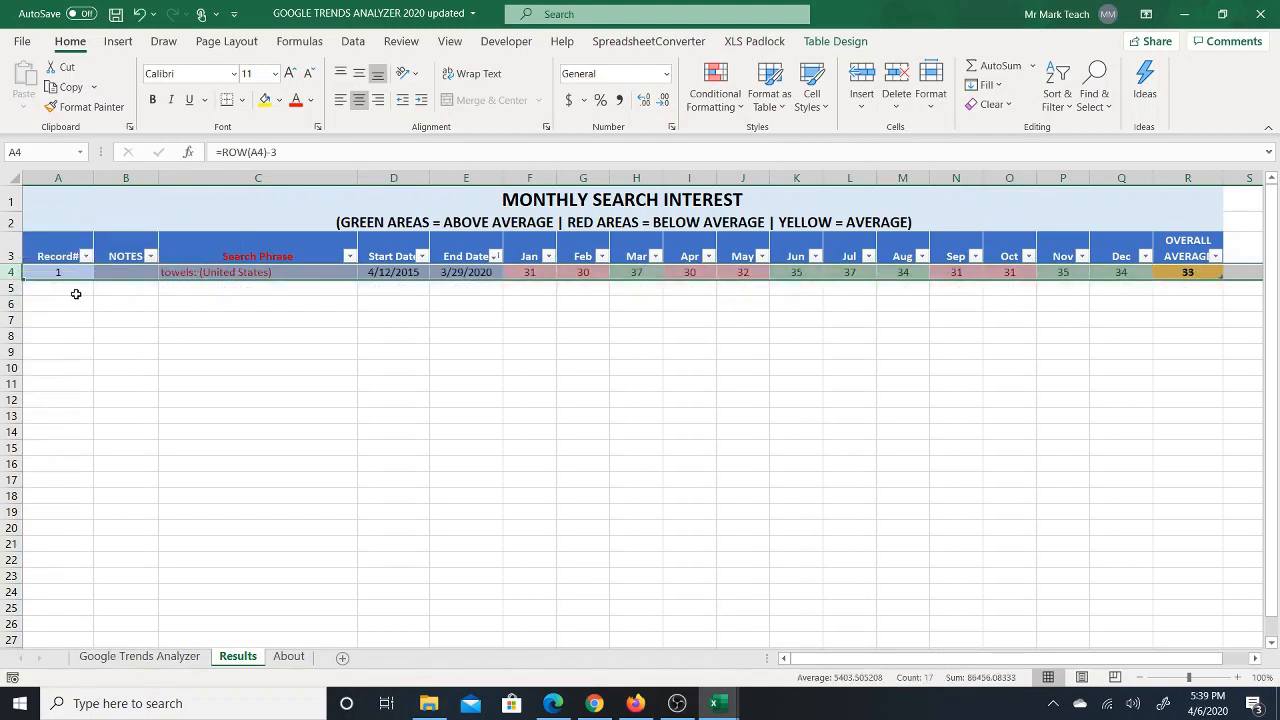
left_click(75, 293)
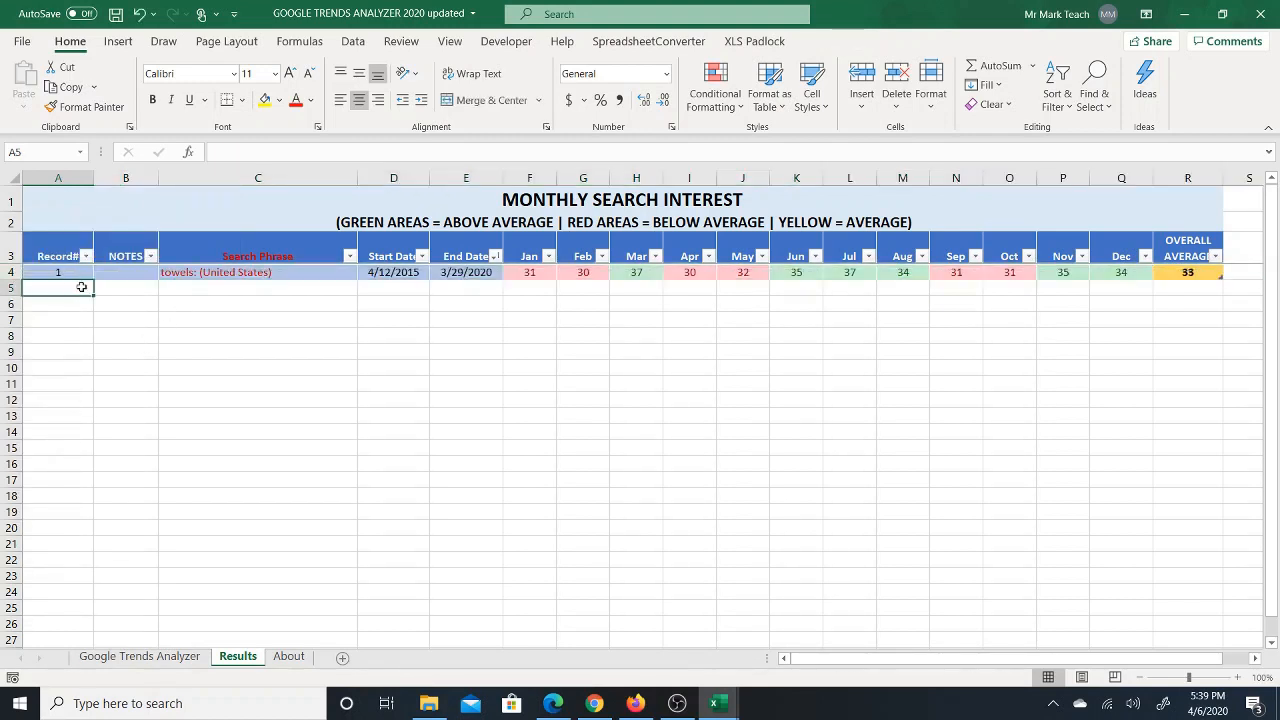
Clear the towels data from the Google Trends Analyzer sheet and paste in columns A and B of the shirts data from multiTimeline-11.
left_click(160, 656)
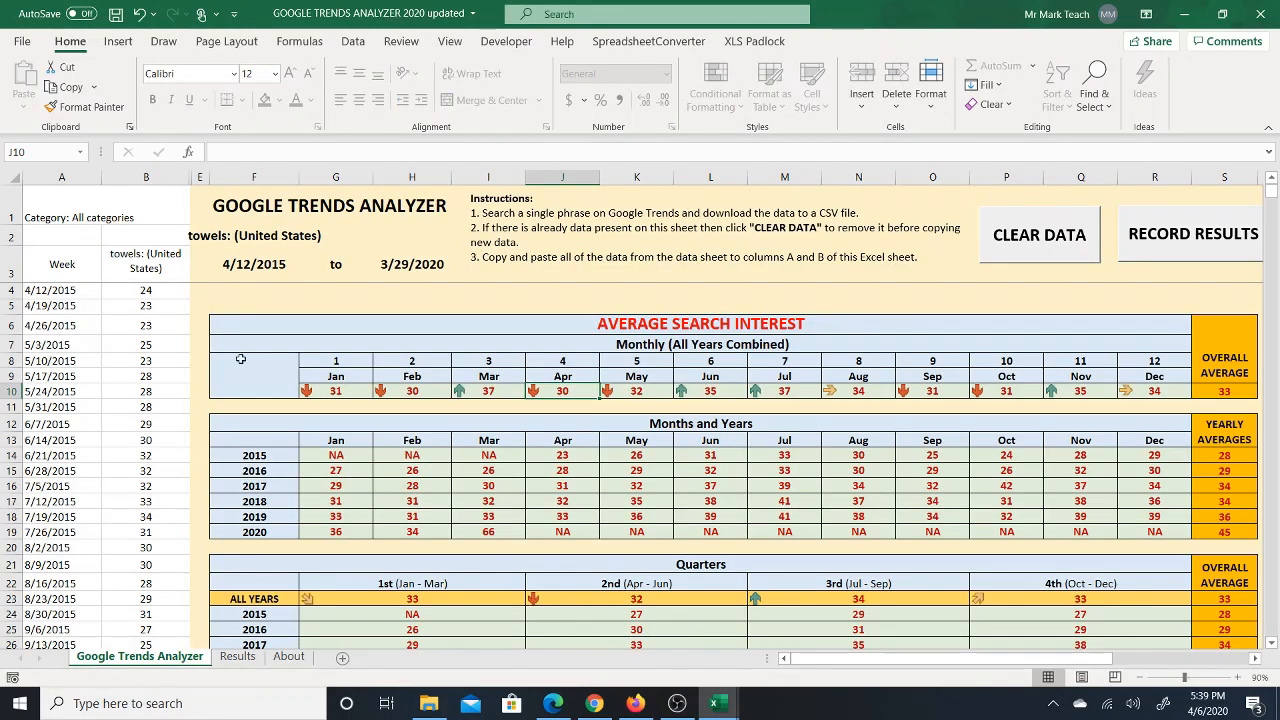
left_click(1030, 232)
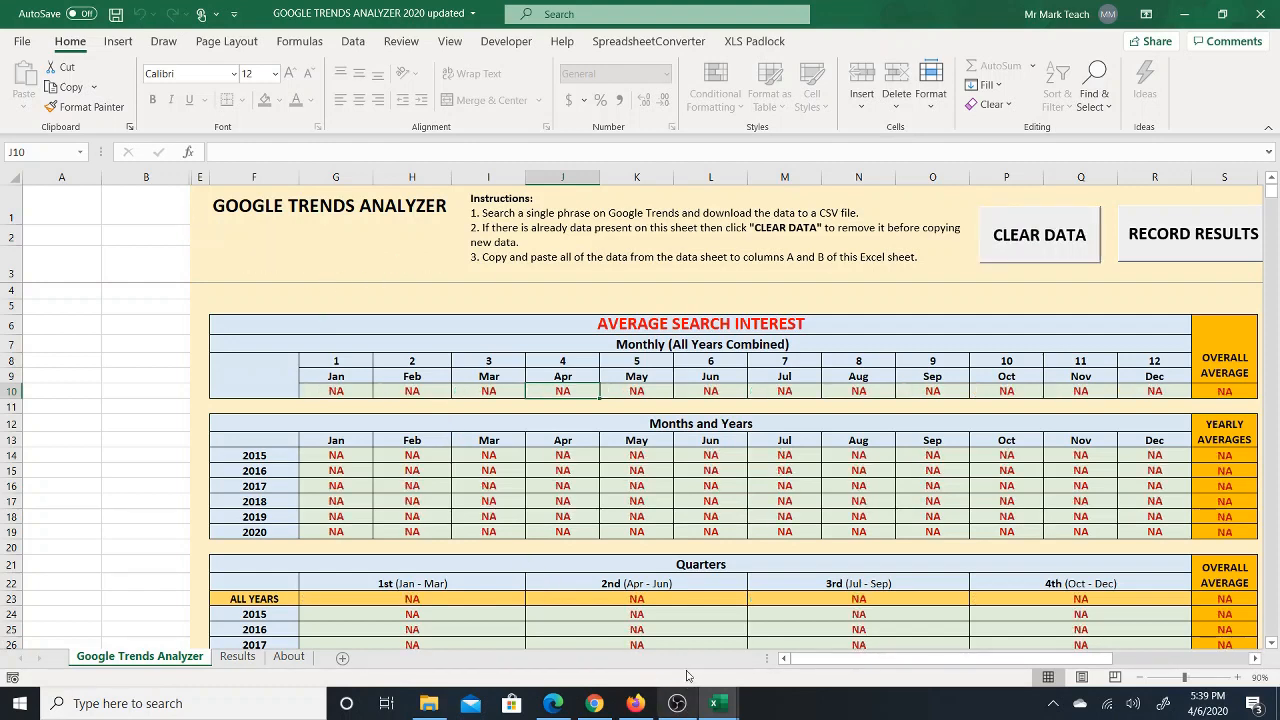
mouse_move(717, 700)
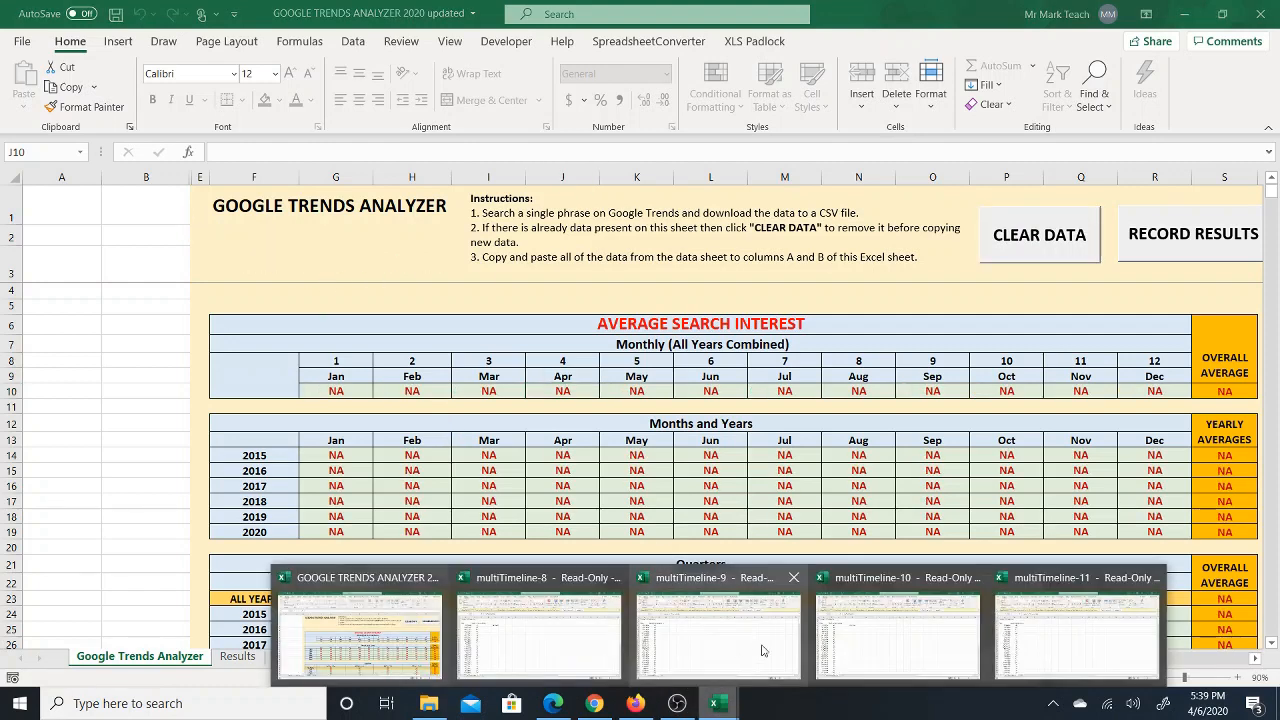
left_click(1045, 635)
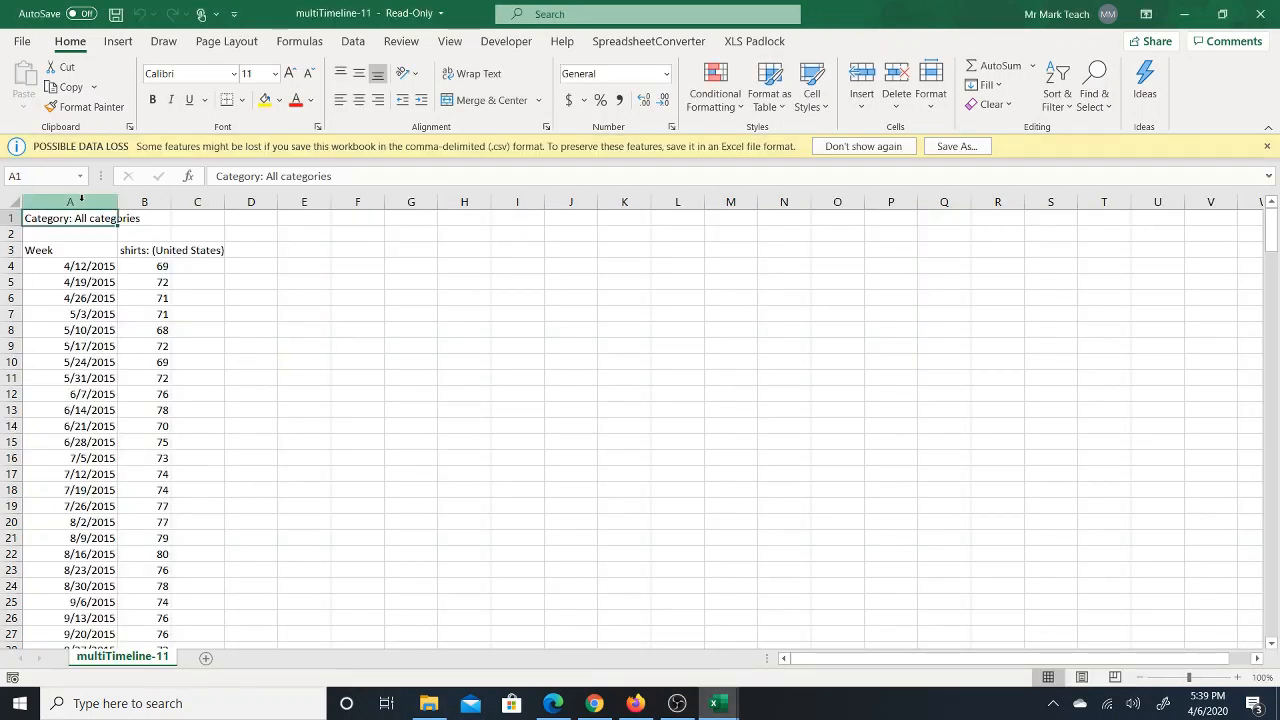
left_click_drag(81, 200, 142, 201)
right_click(142, 201)
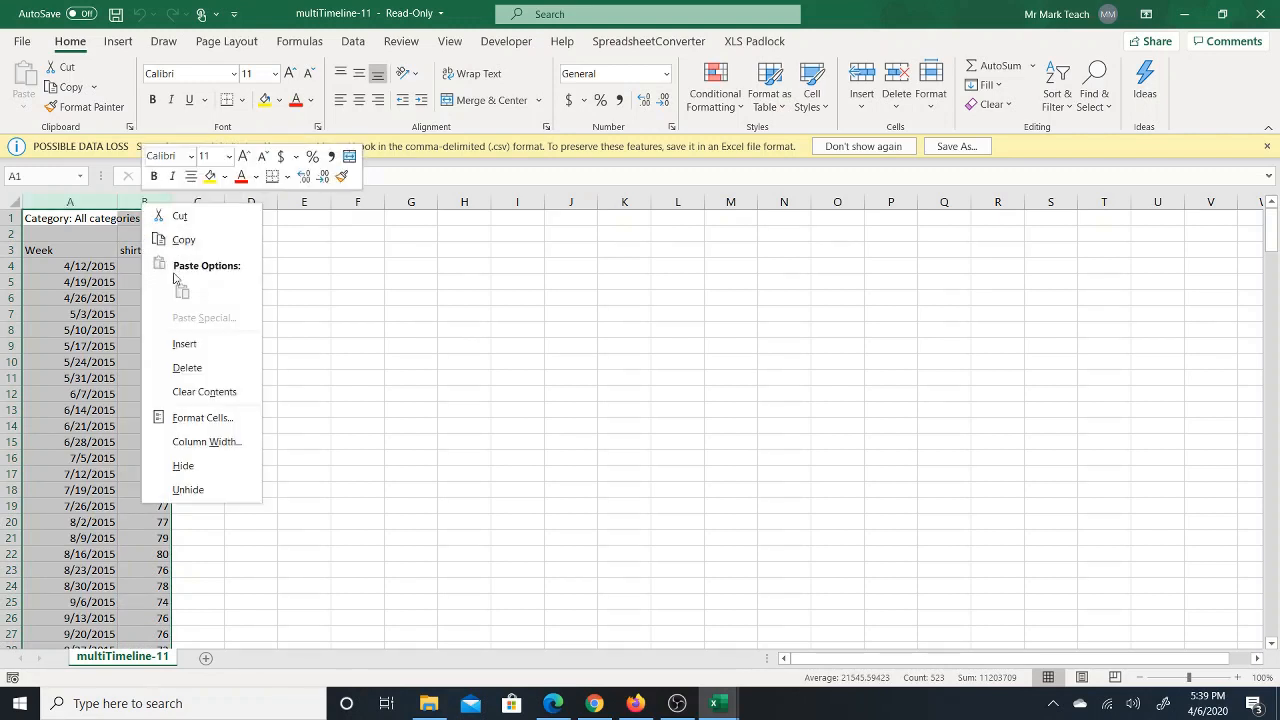
left_click(193, 243)
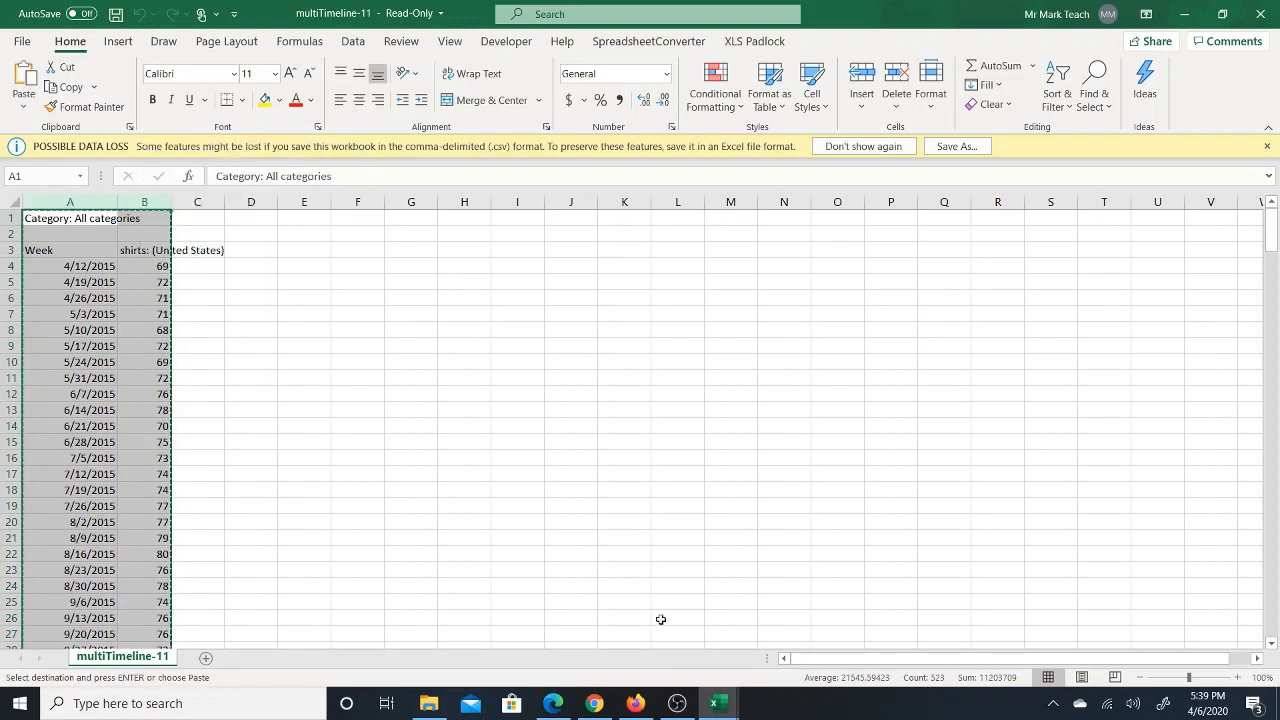
left_click(715, 706)
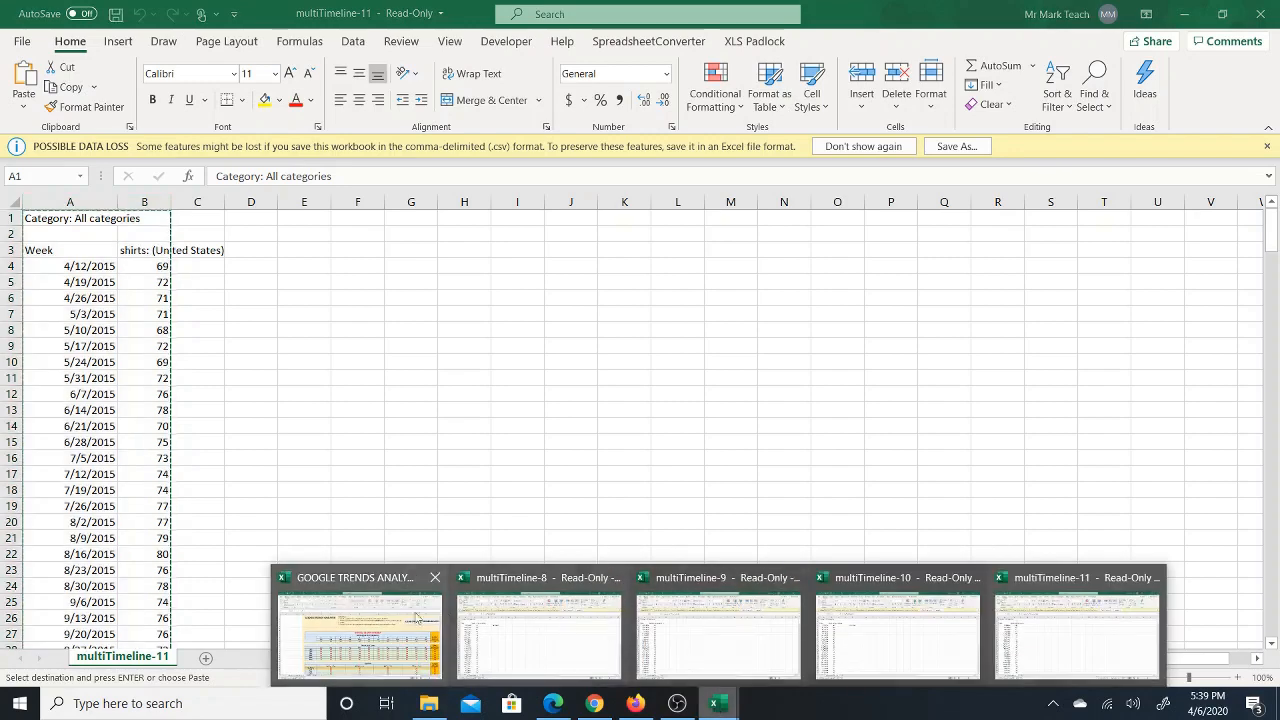
left_click(363, 625)
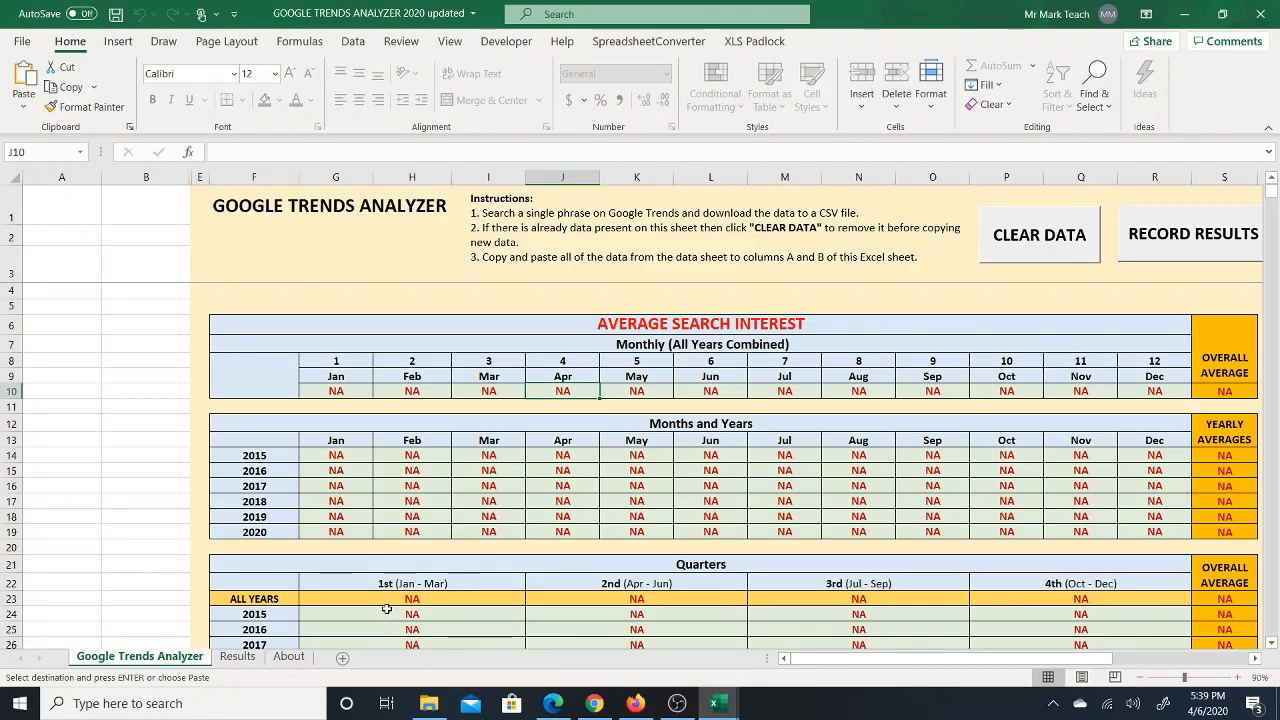
right_click(62, 176)
left_click(138, 262)
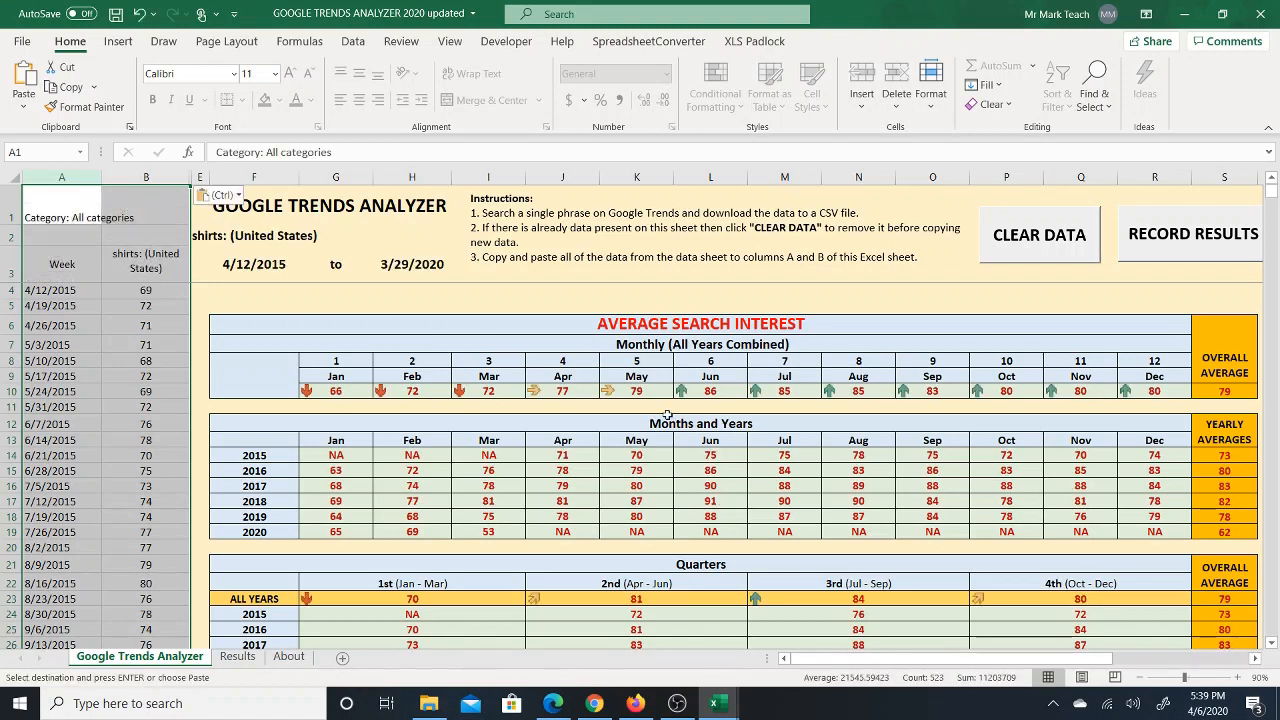
Compare the shirts April average with the overall average and the other months' averages in the analyzer.
left_click(345, 396)
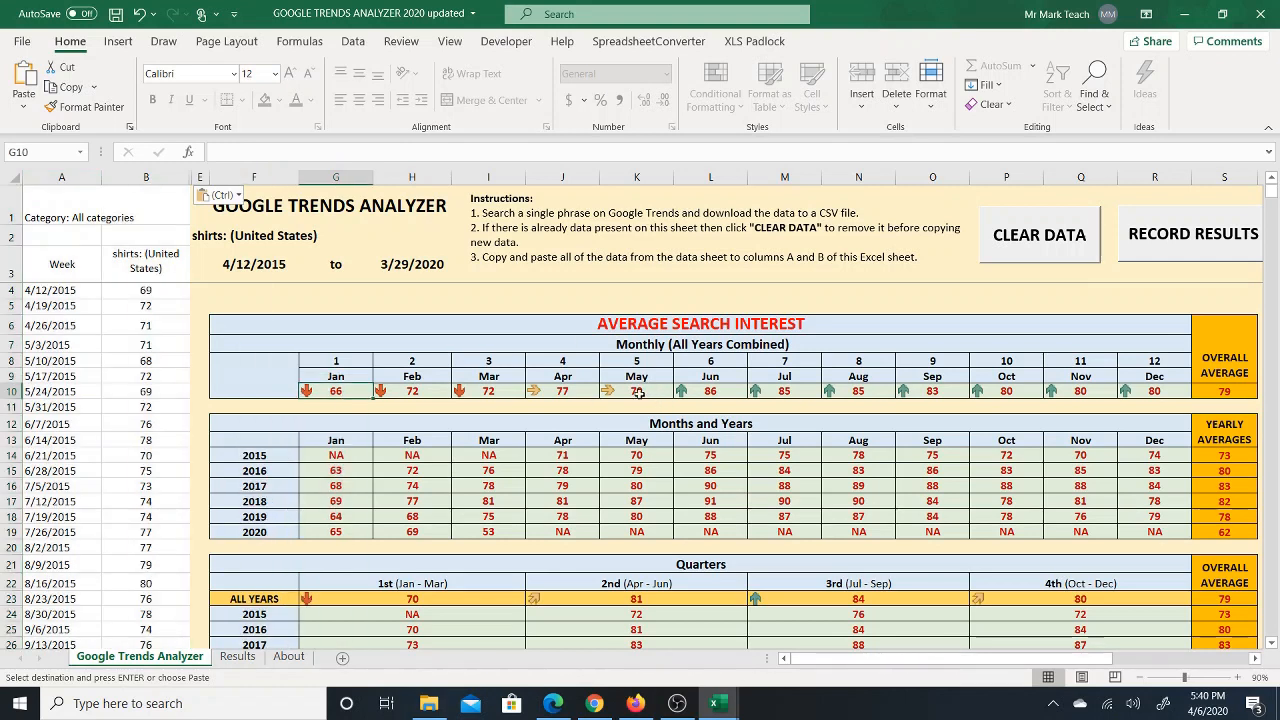
left_click(563, 390)
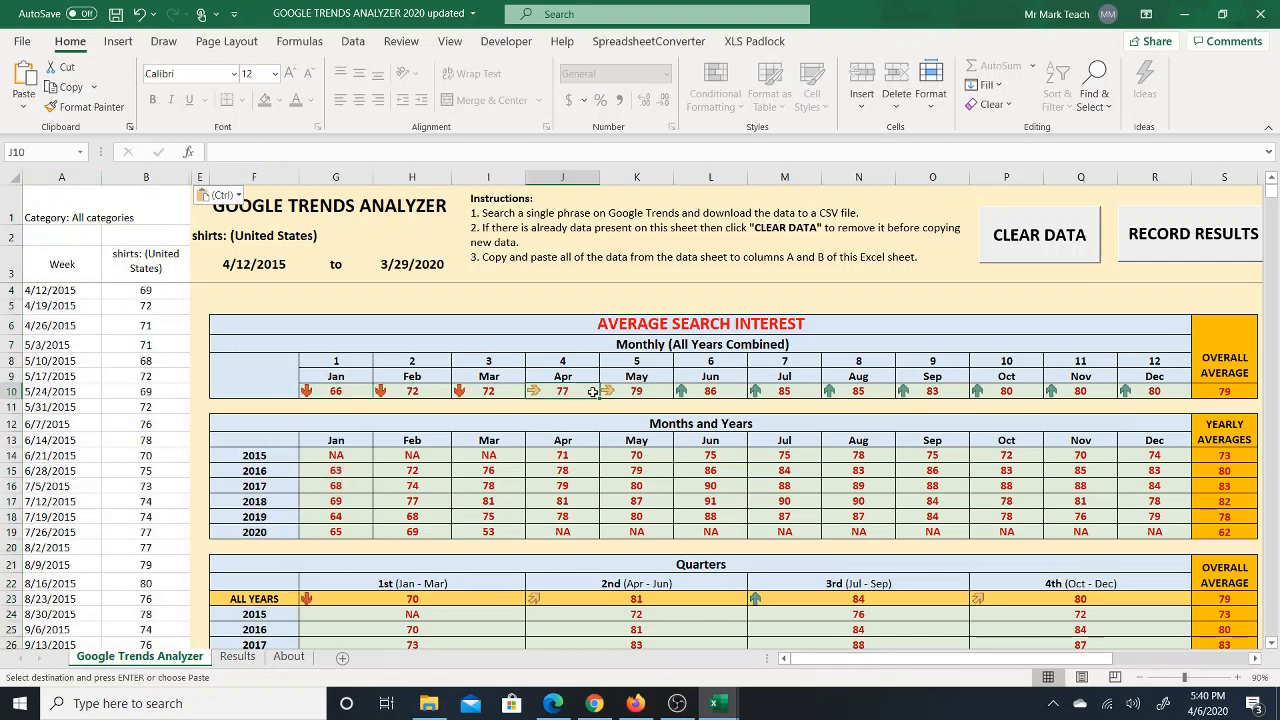
left_click(1223, 393)
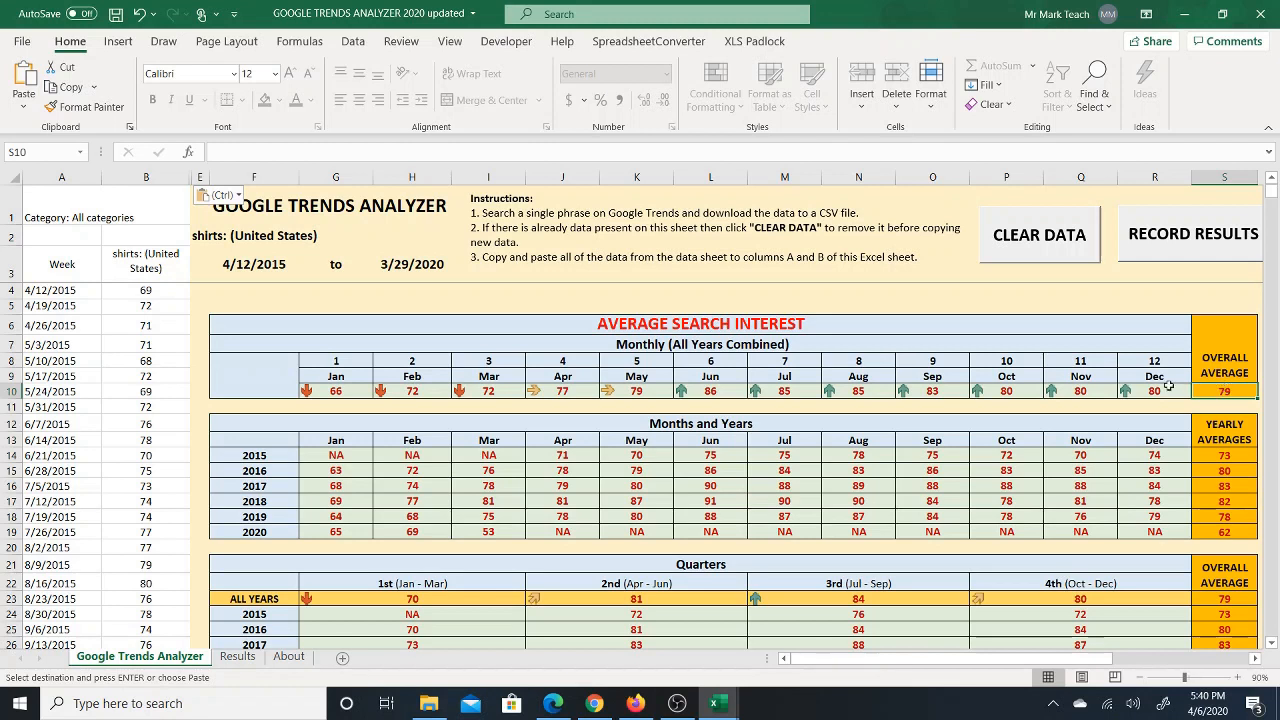
left_click(558, 393)
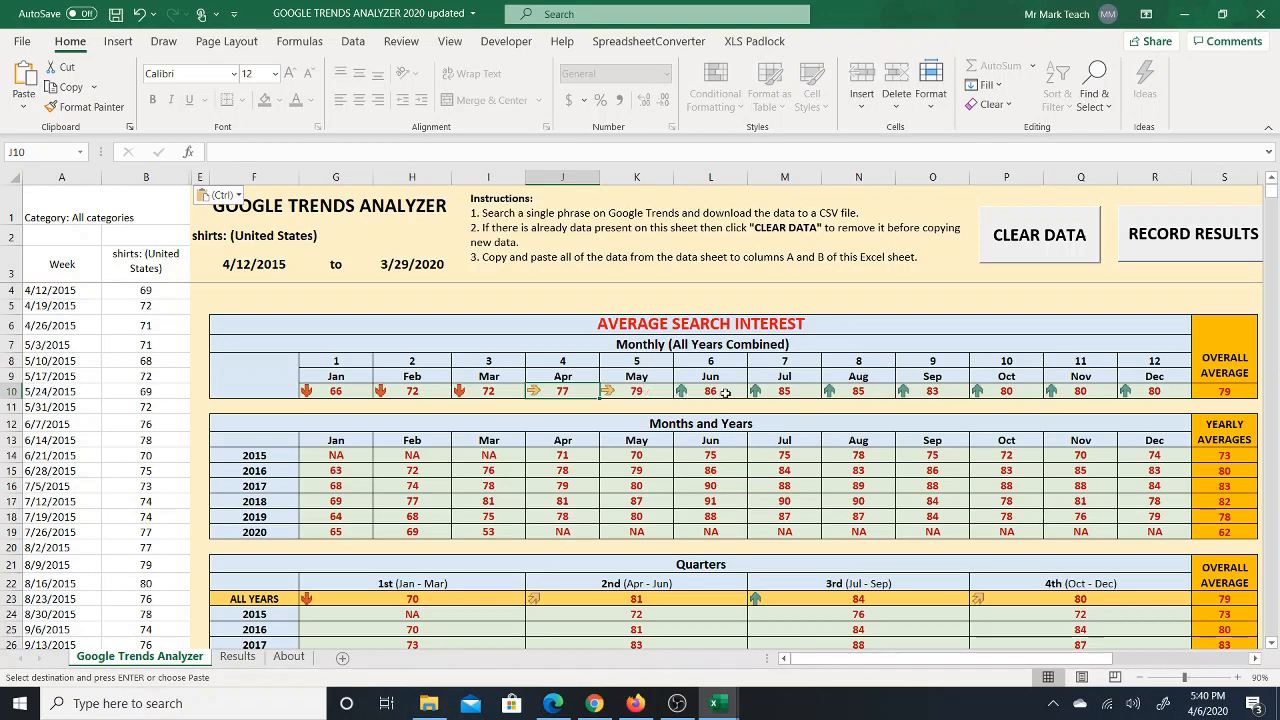
left_click_drag(722, 393, 1143, 397)
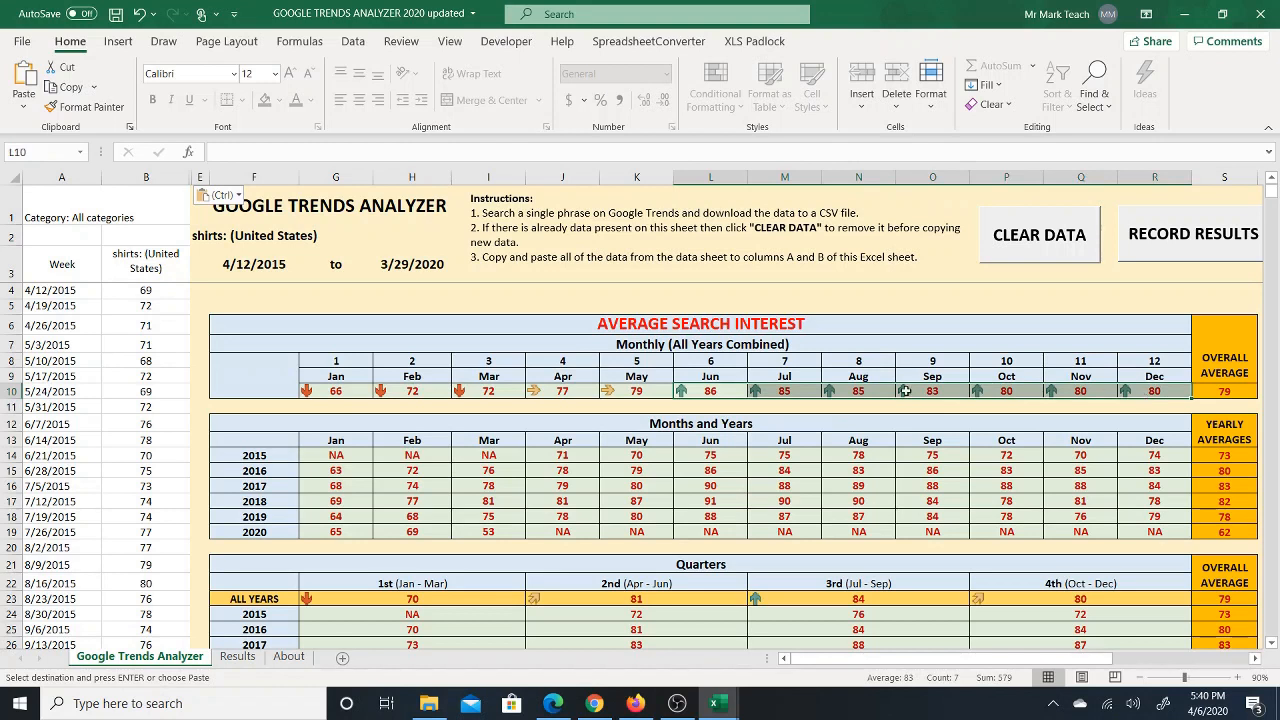
left_click(581, 388)
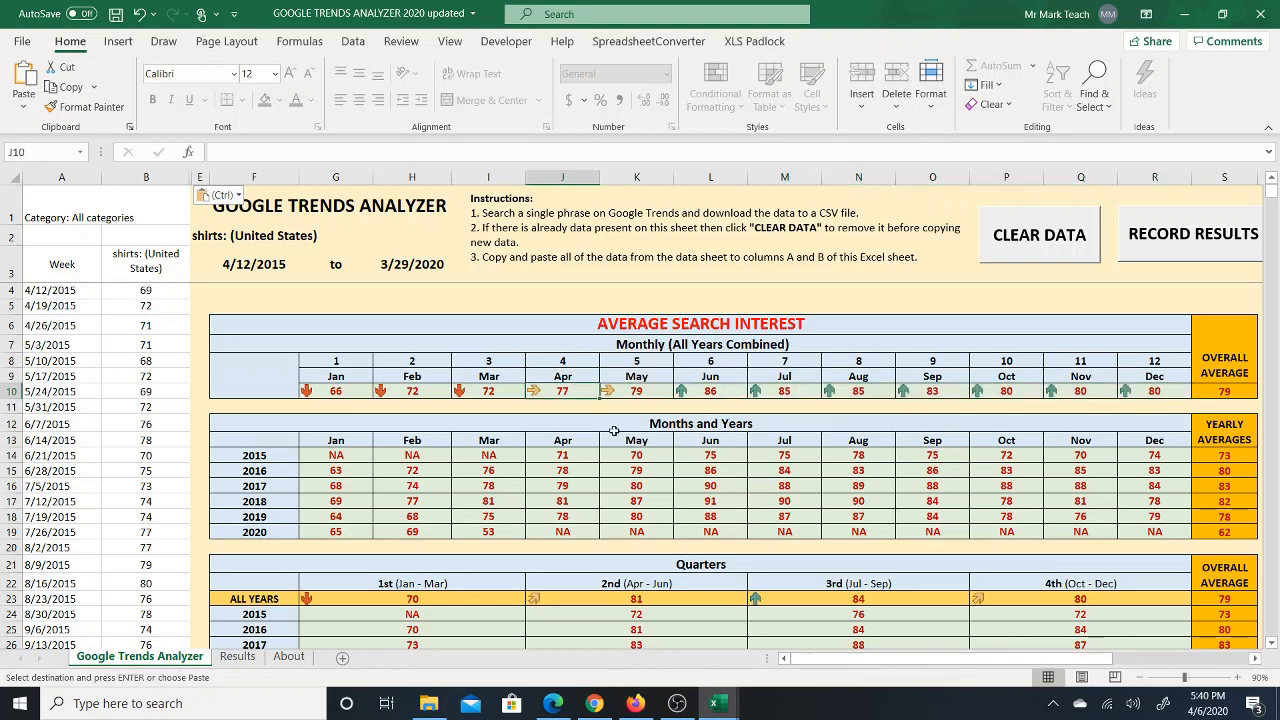
left_click(637, 703)
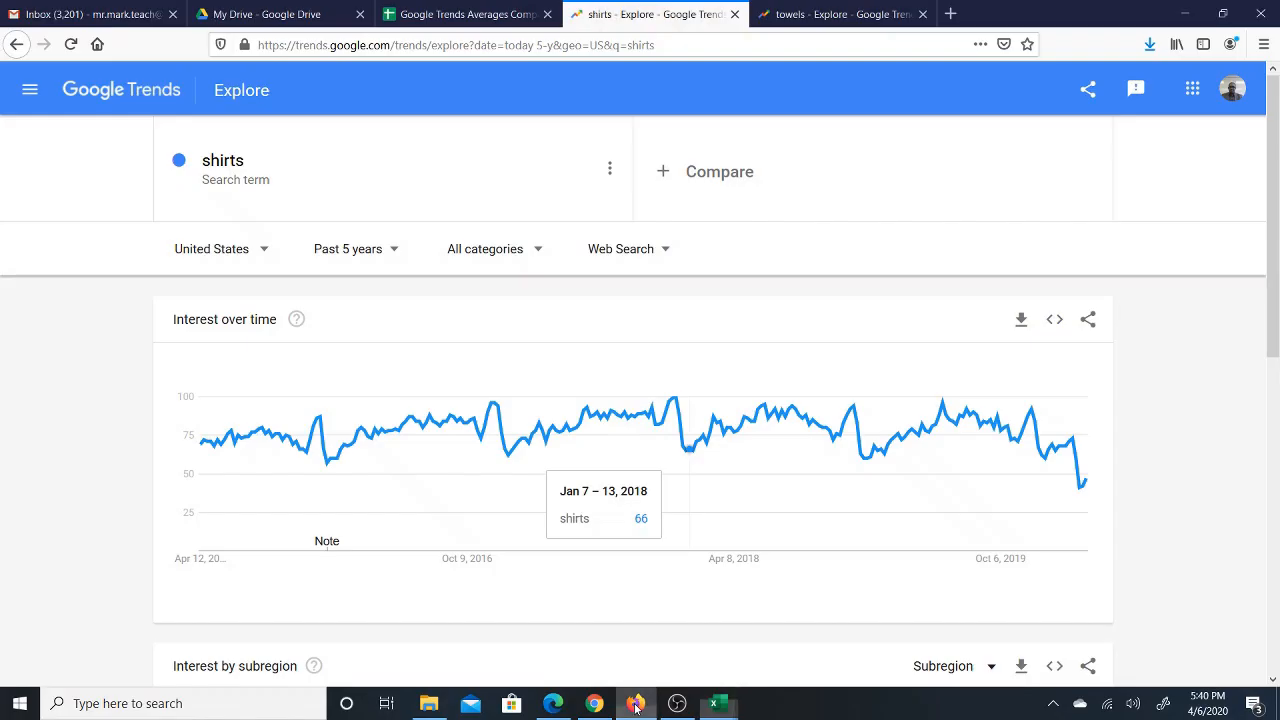
left_click(483, 14)
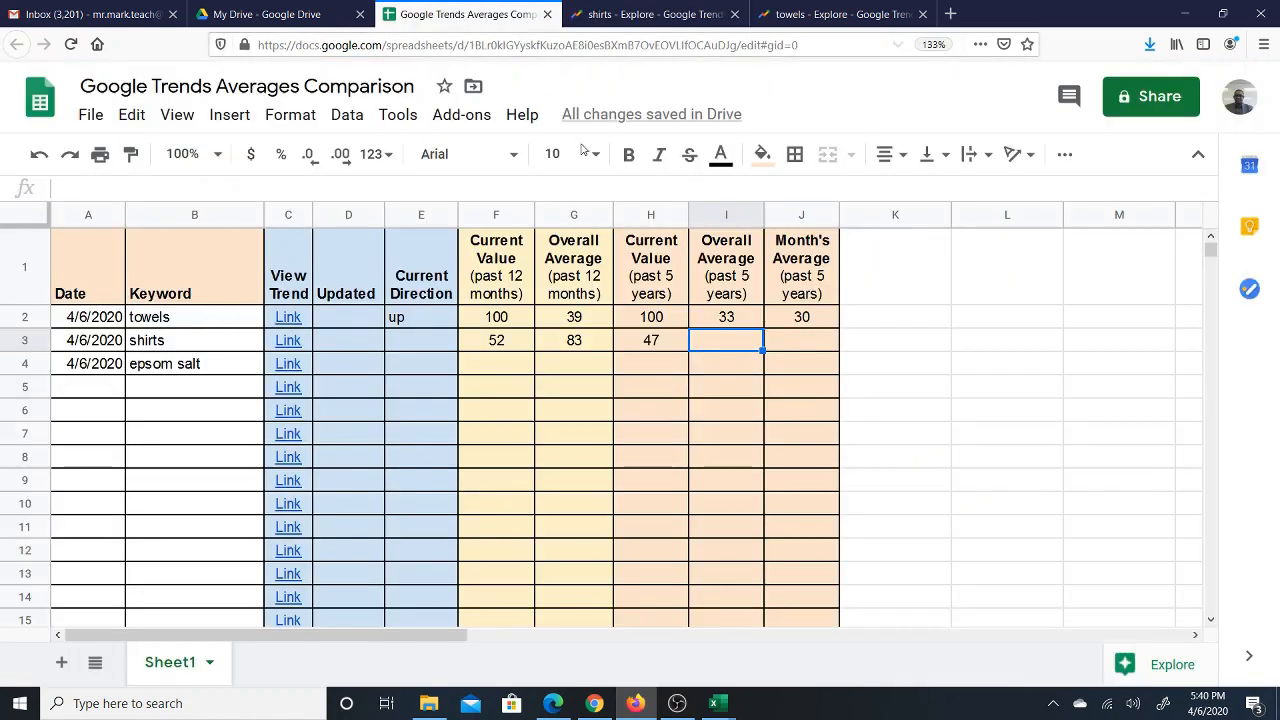
type("77")
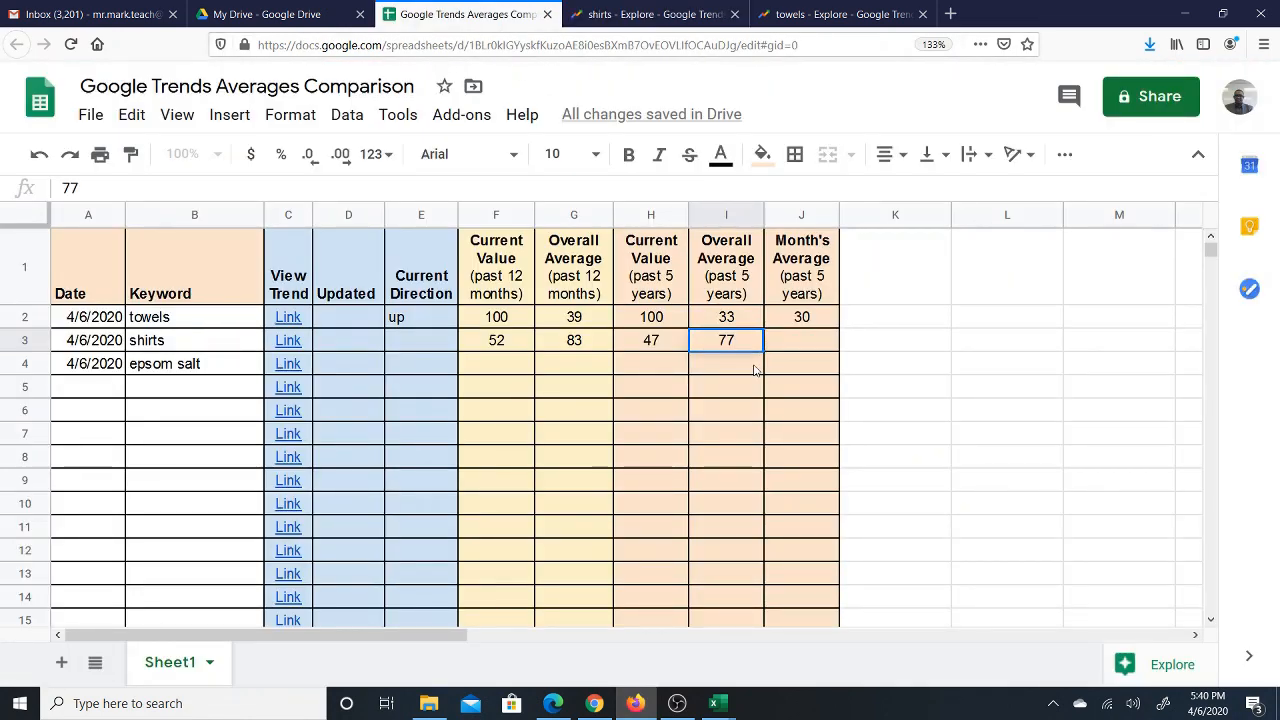
key("Return")
key("Up")
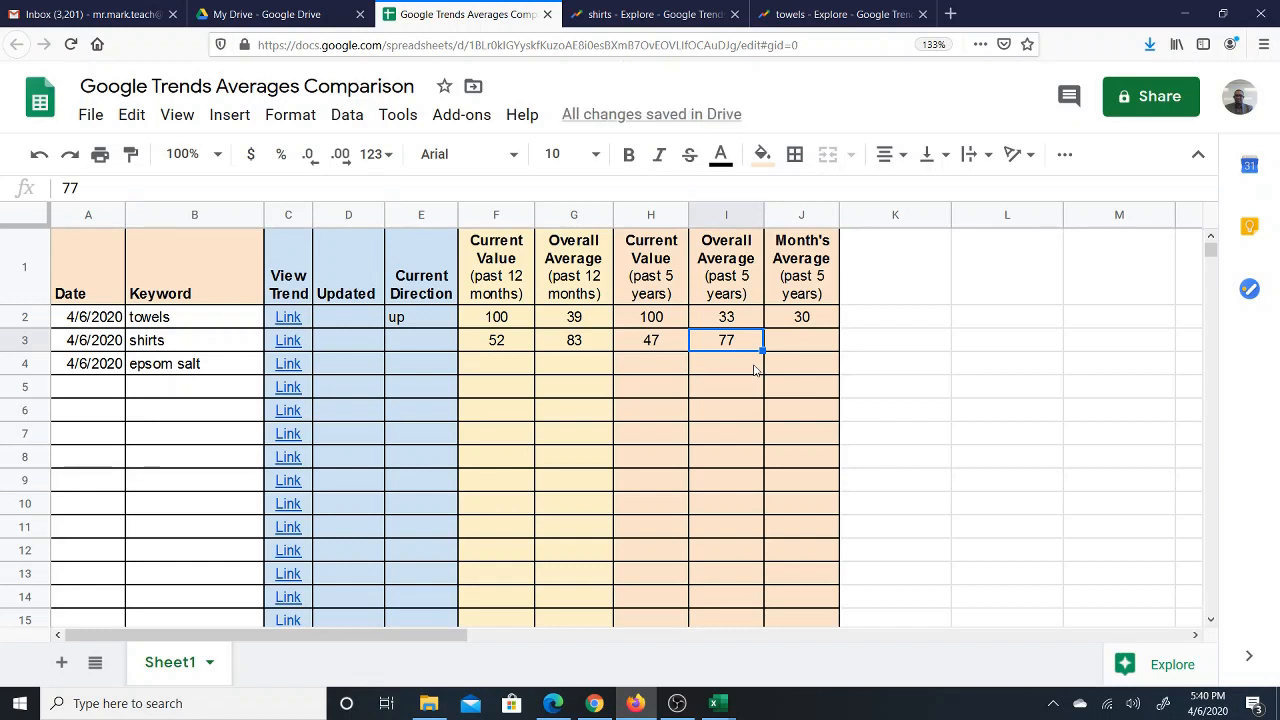
key("Delete")
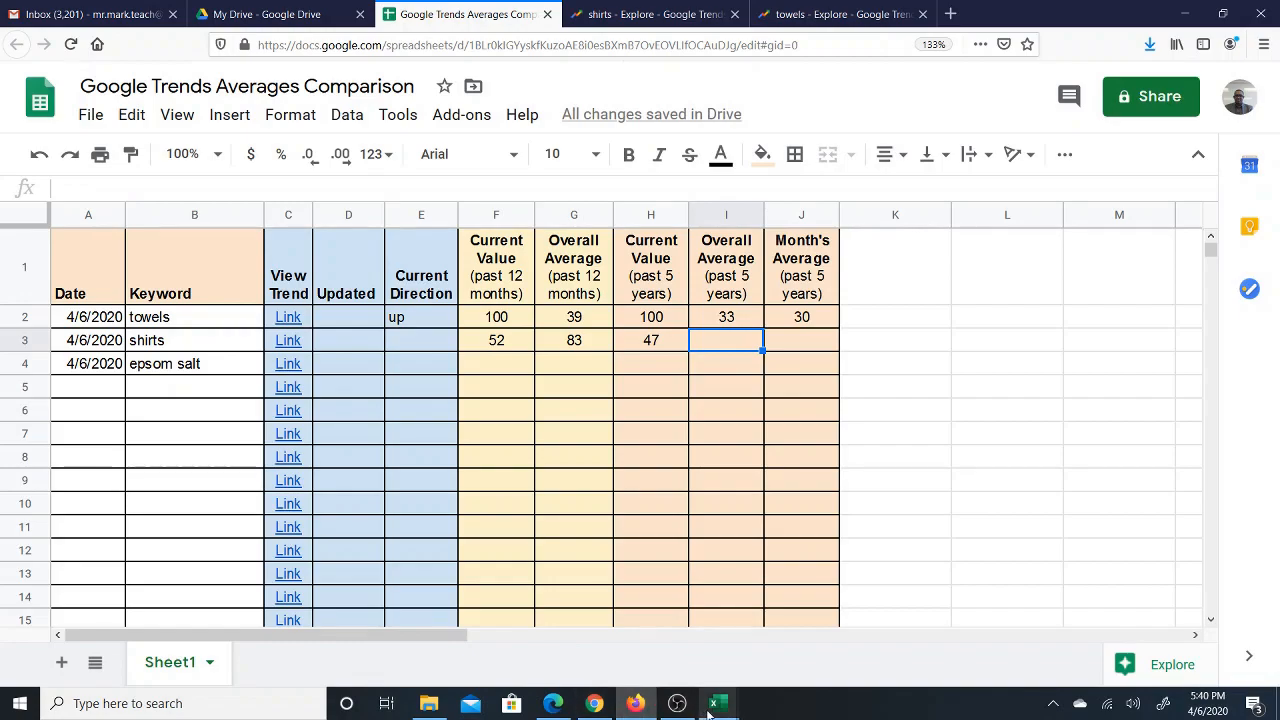
Check the shirts overall average in the Excel analyzer and enter 79 as the past-5-years overall average in the Google Sheets comparison.
mouse_move(712, 708)
left_click(408, 652)
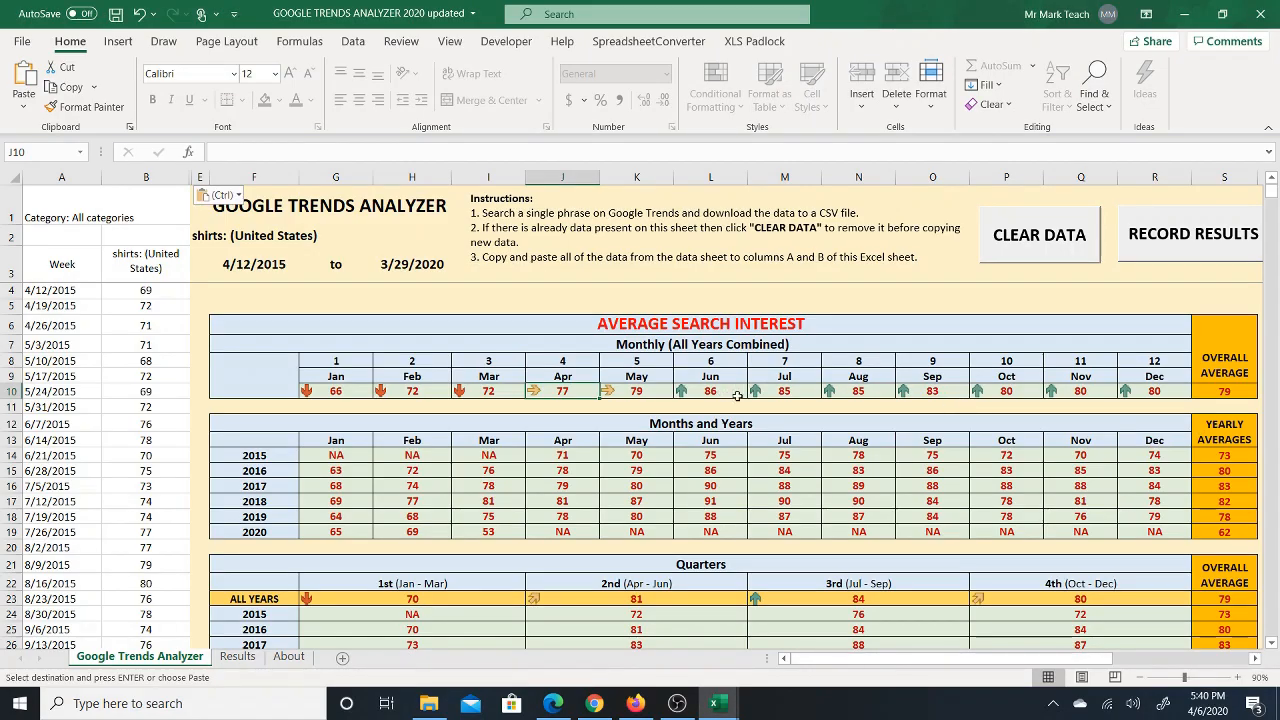
left_click(1224, 392)
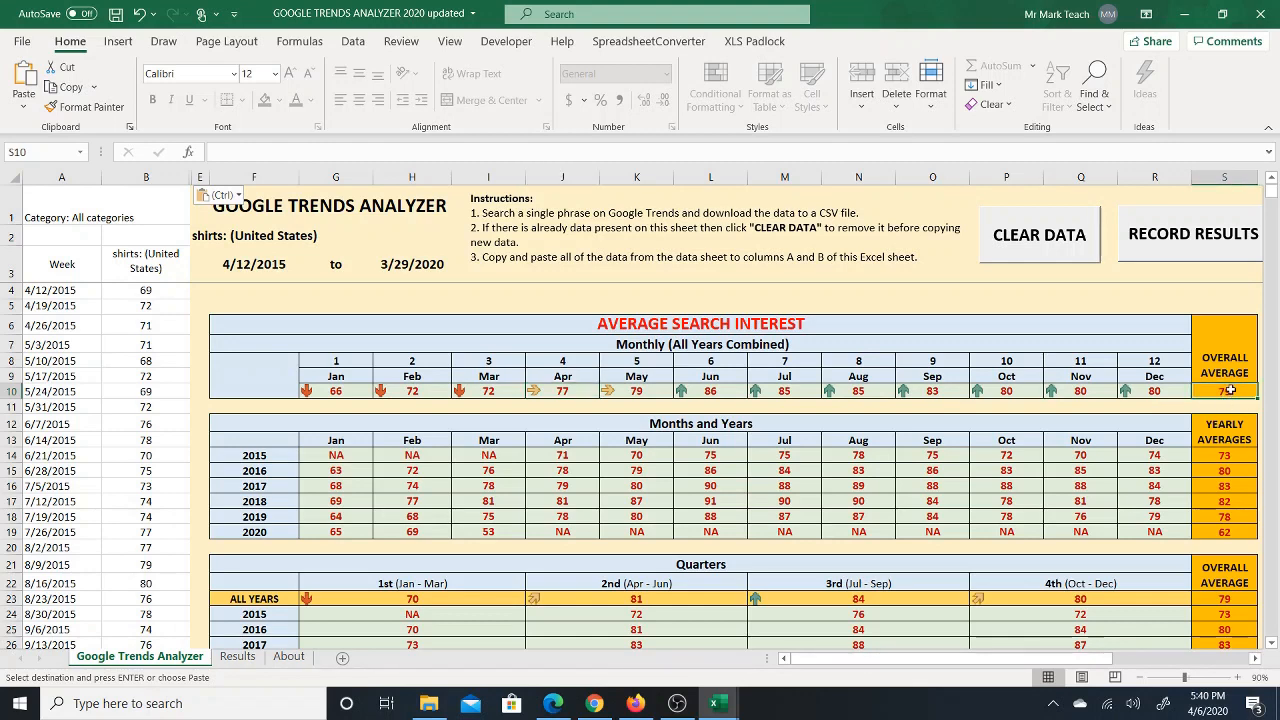
left_click(636, 703)
type("79")
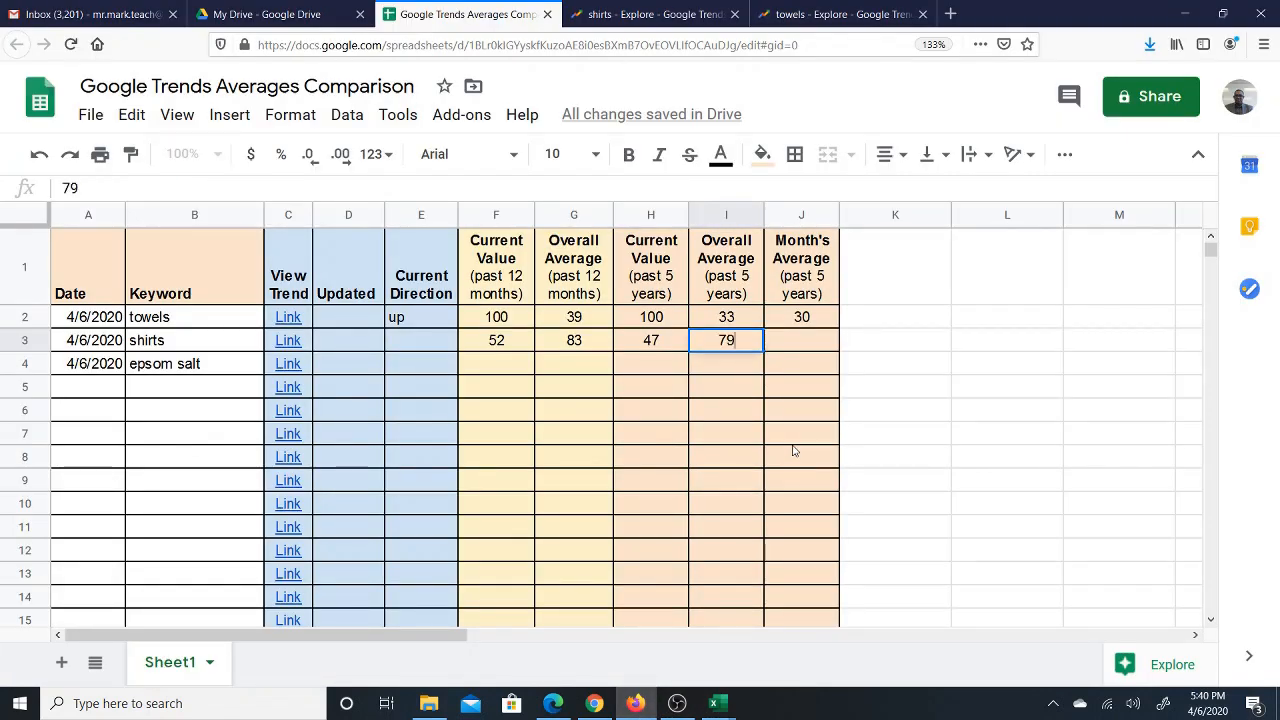
key("Tab")
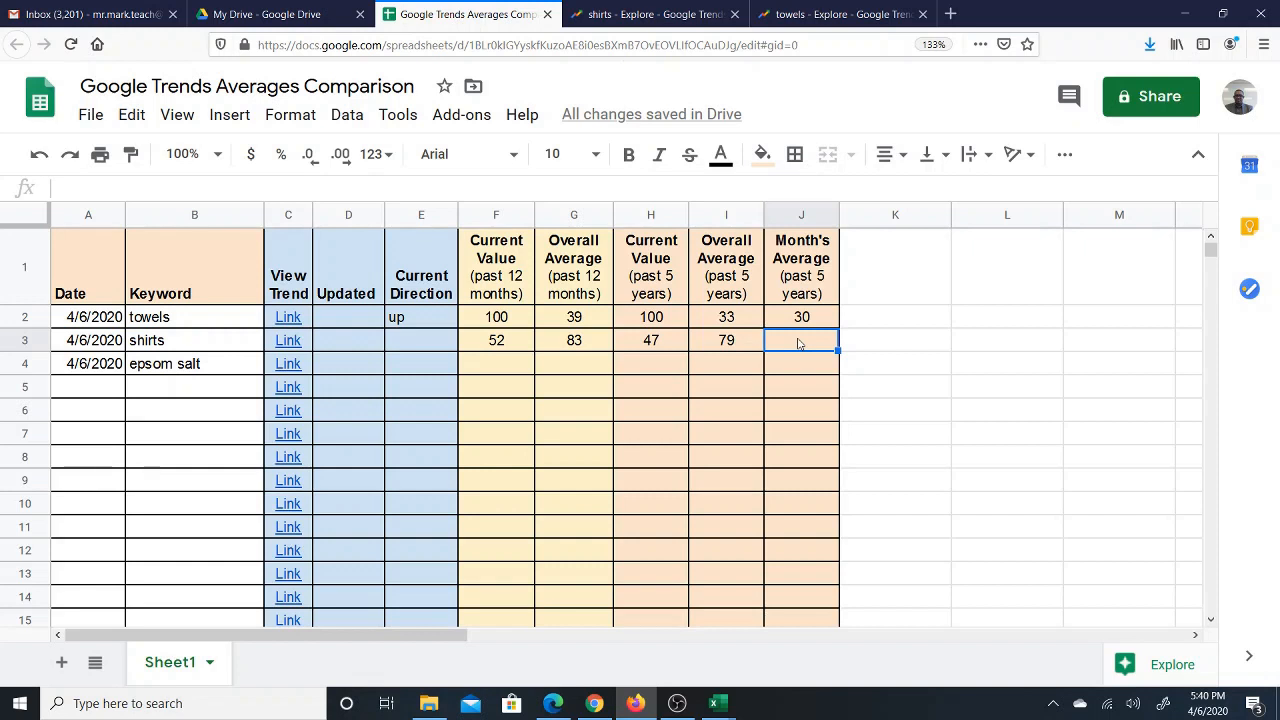
Enter 77 as the past-5-years month's average for shirts.
type("77")
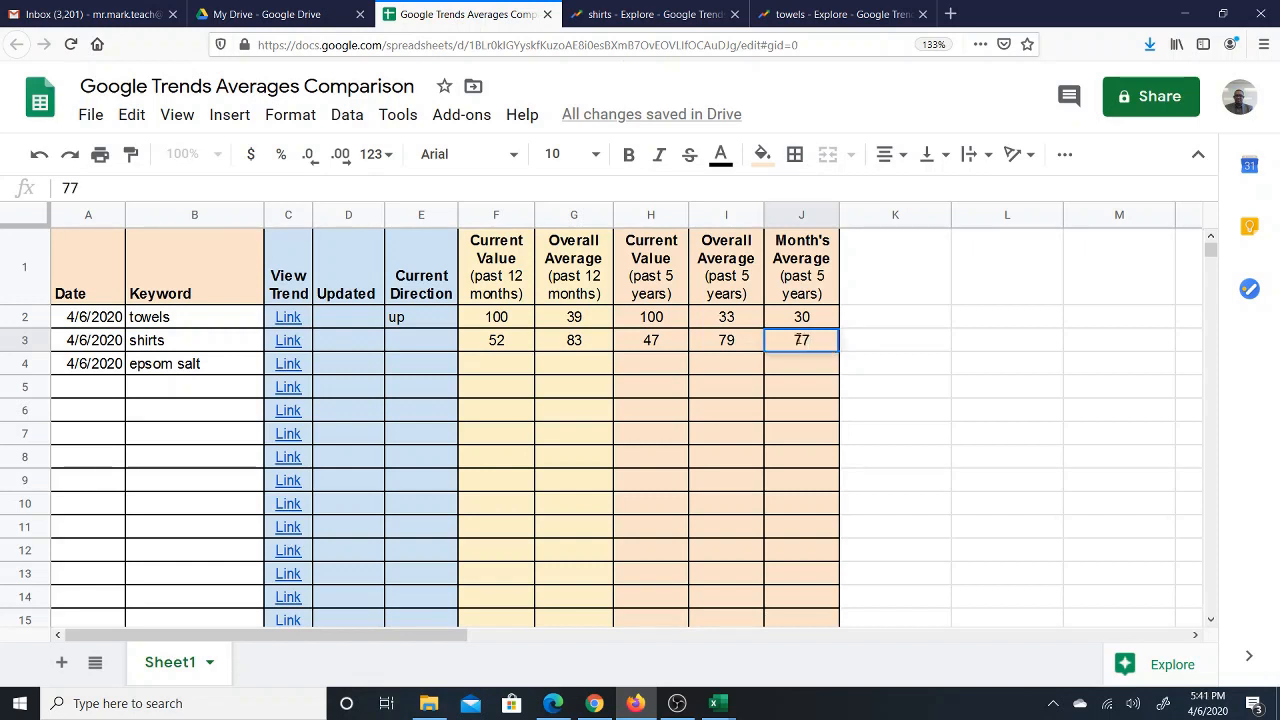
key("Return")
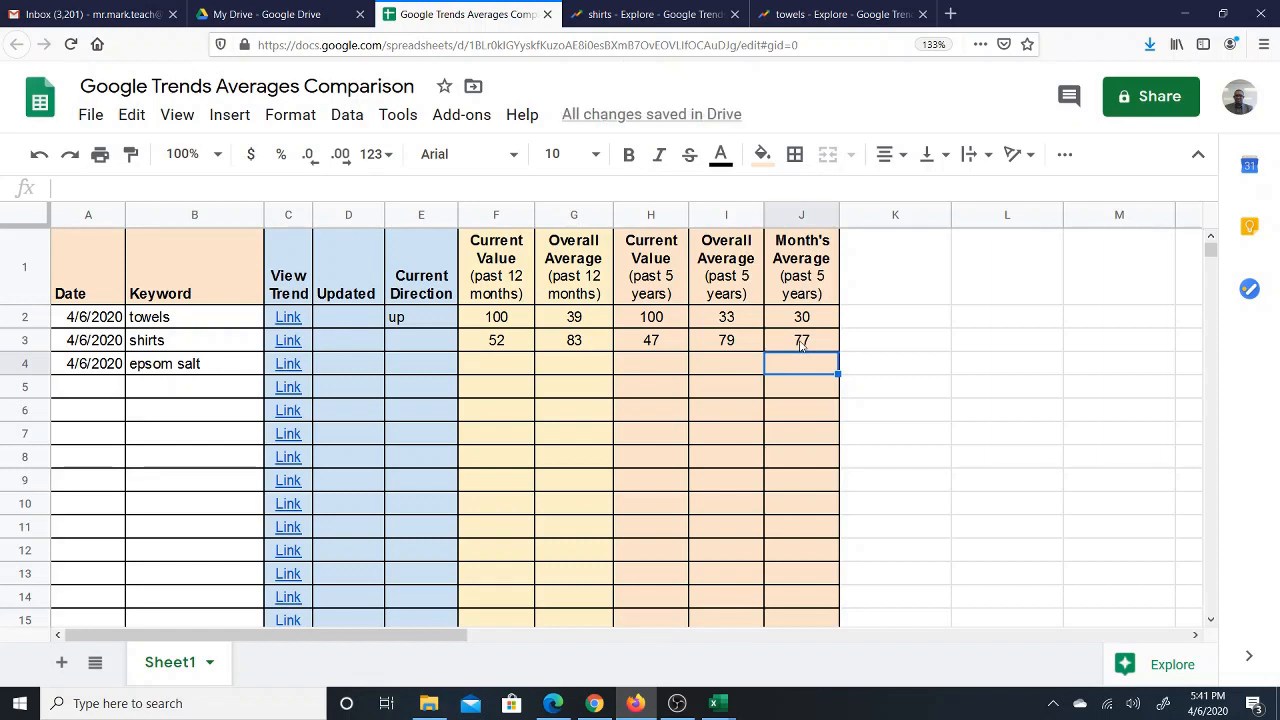
left_click(800, 345)
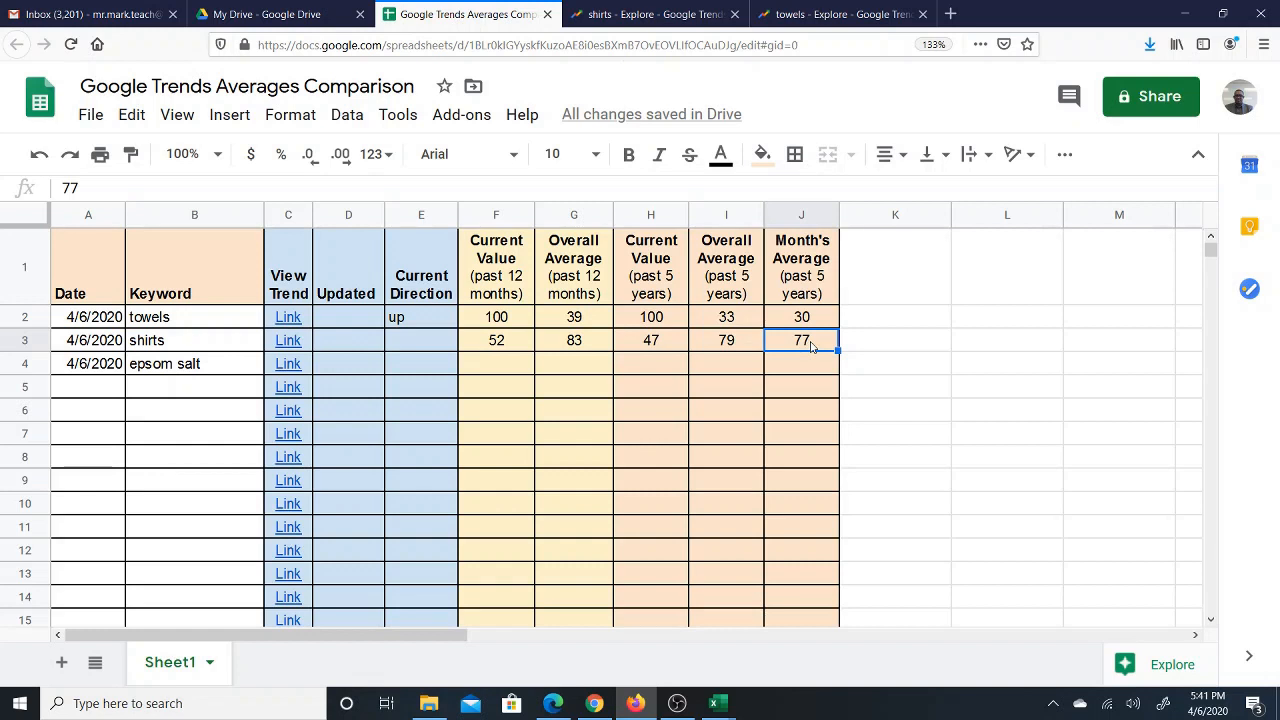
Compare the shirts current values with the 12-month and 5-year averages in the comparison row.
left_click(667, 345)
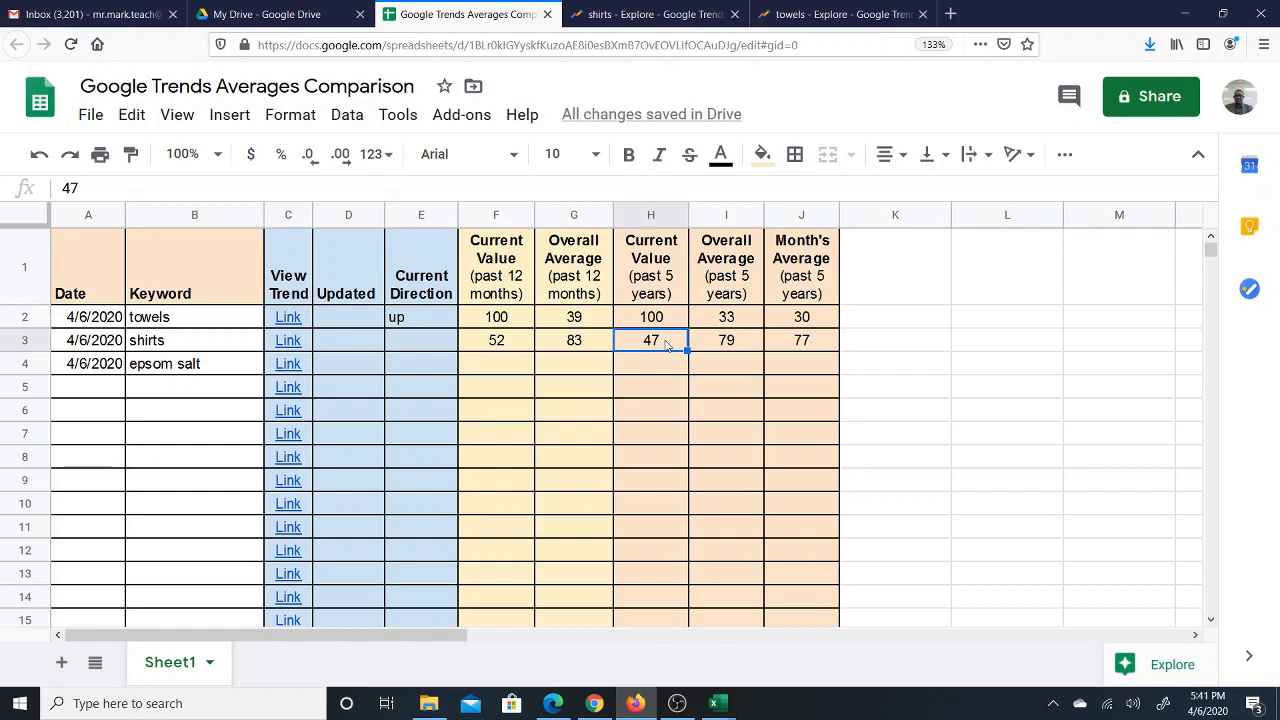
left_click(524, 348)
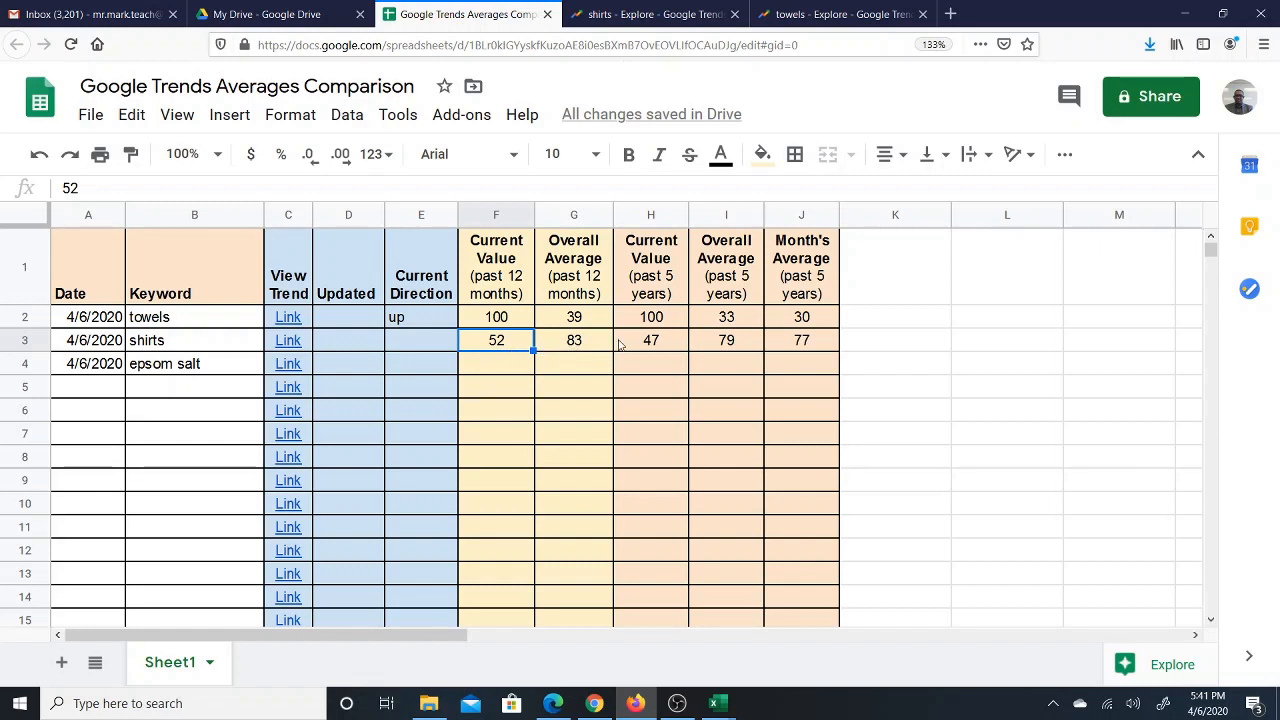
left_click(574, 346)
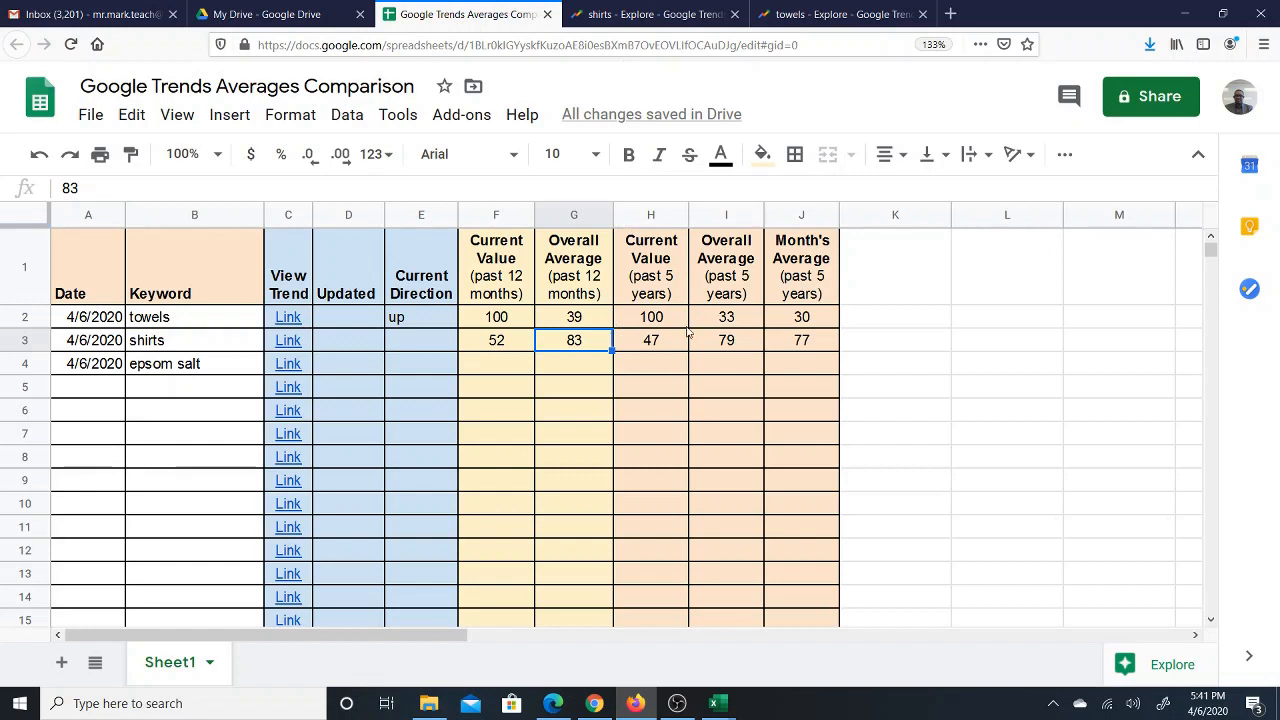
left_click_drag(655, 342, 800, 342)
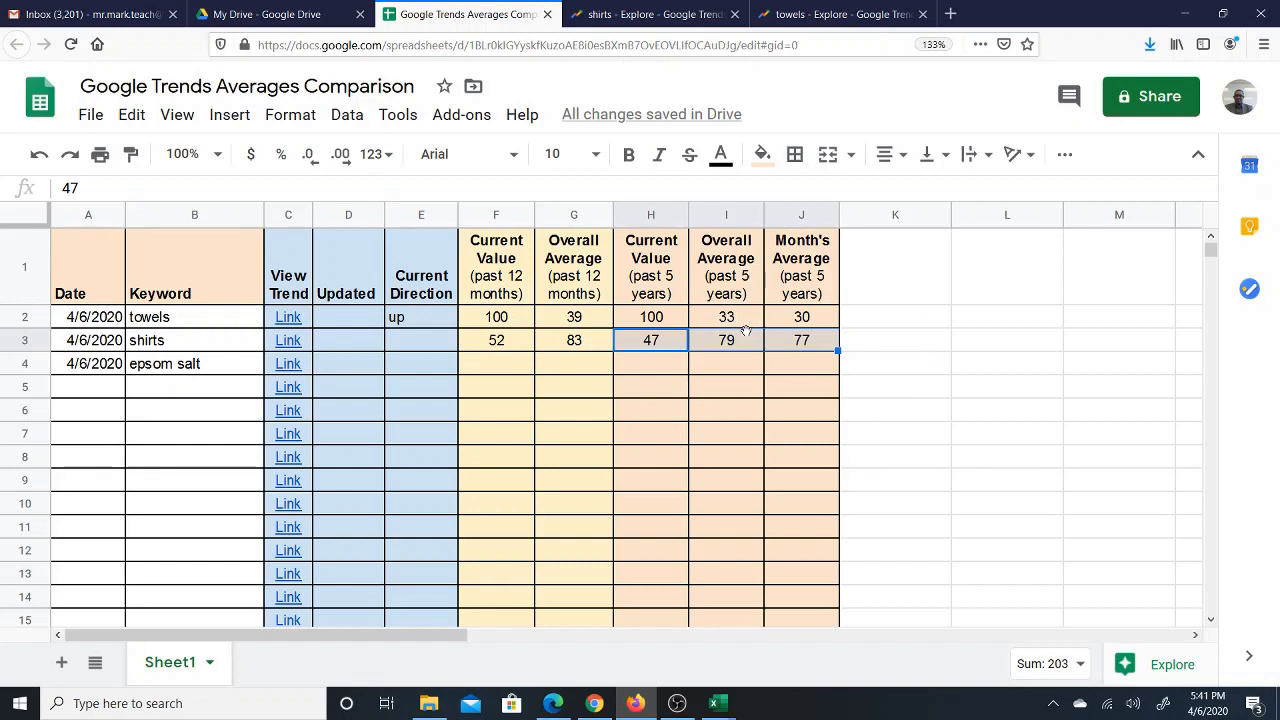
left_click(670, 348)
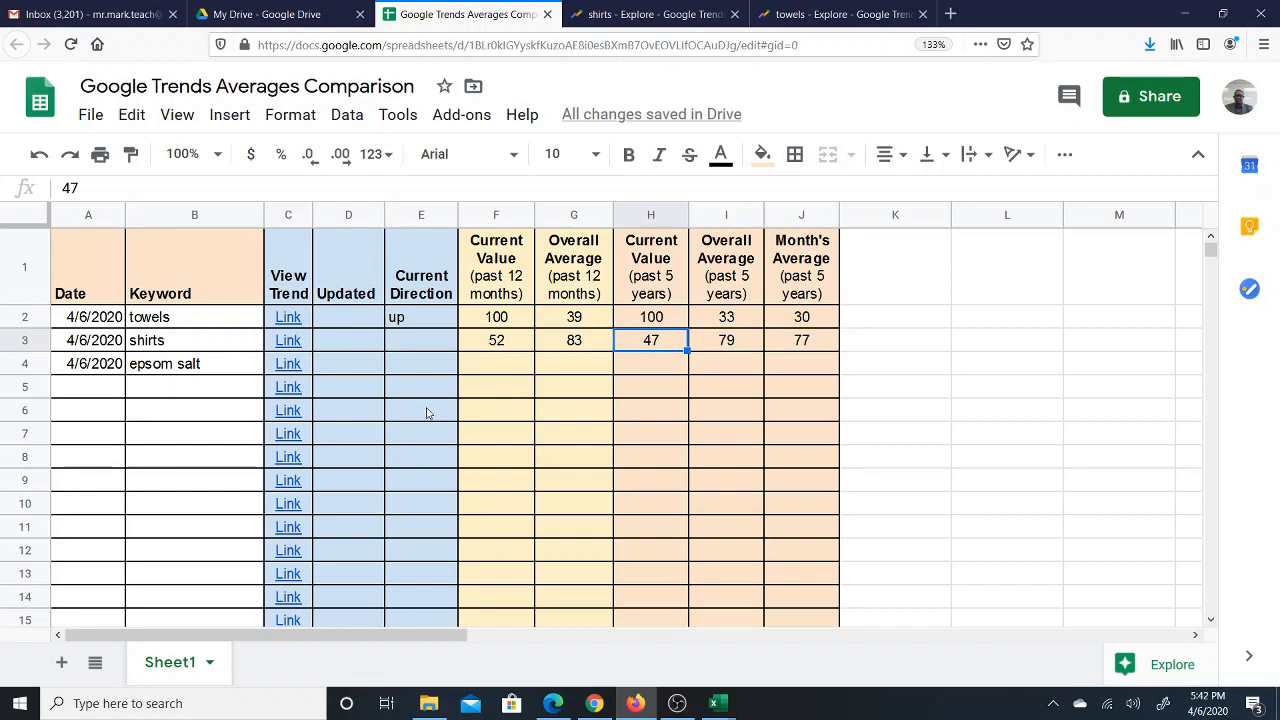
Check the shirts past-5-years trend chart and enter "down" as the shirts current direction in the comparison sheet.
left_click(650, 14)
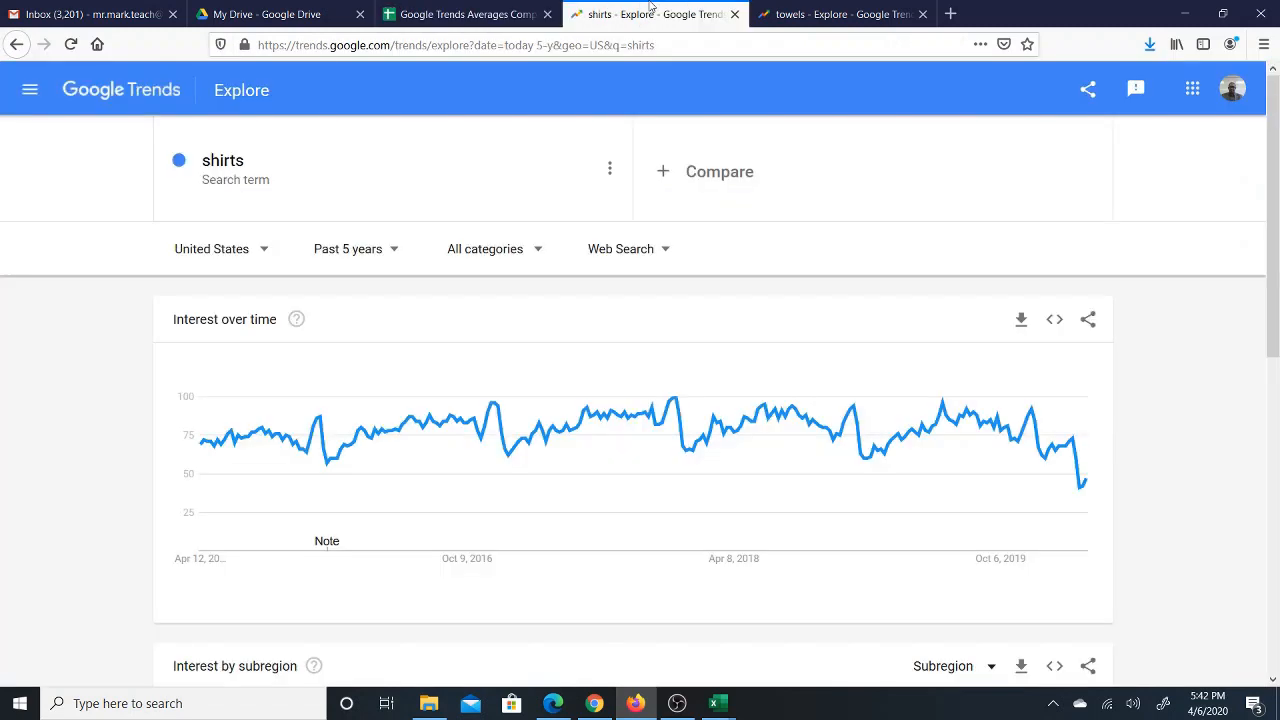
left_click(460, 14)
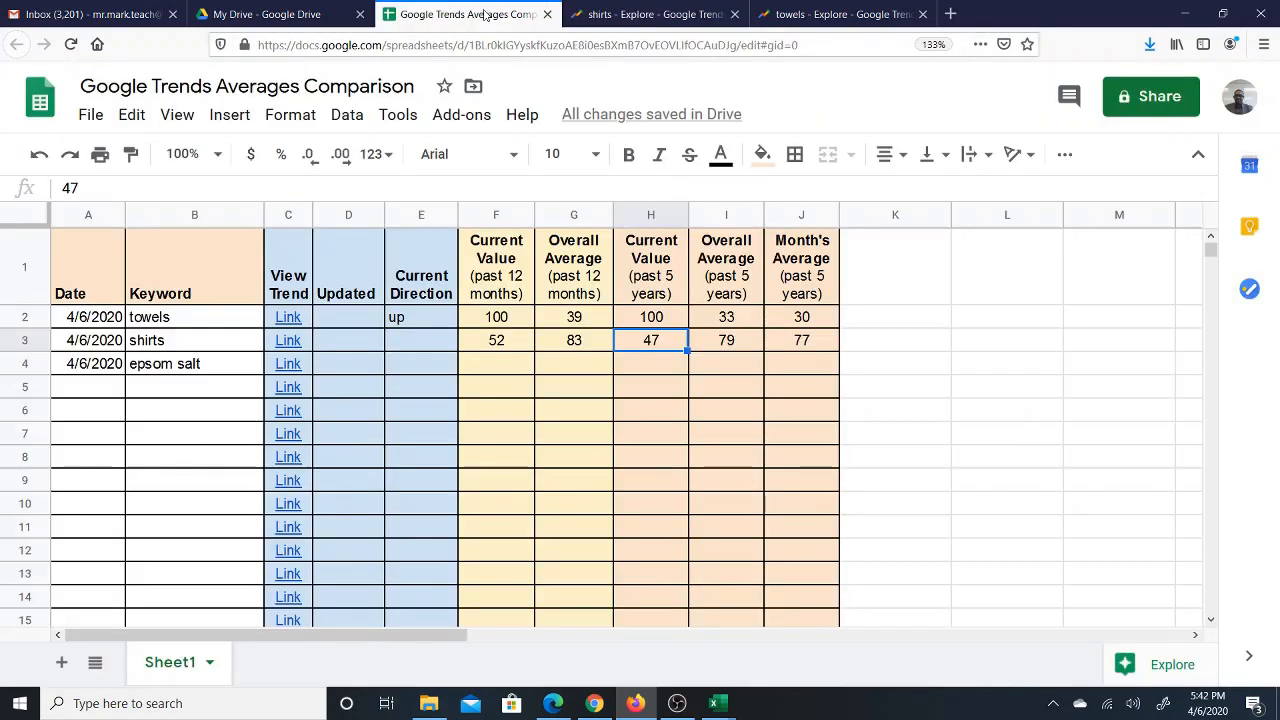
left_click(418, 352)
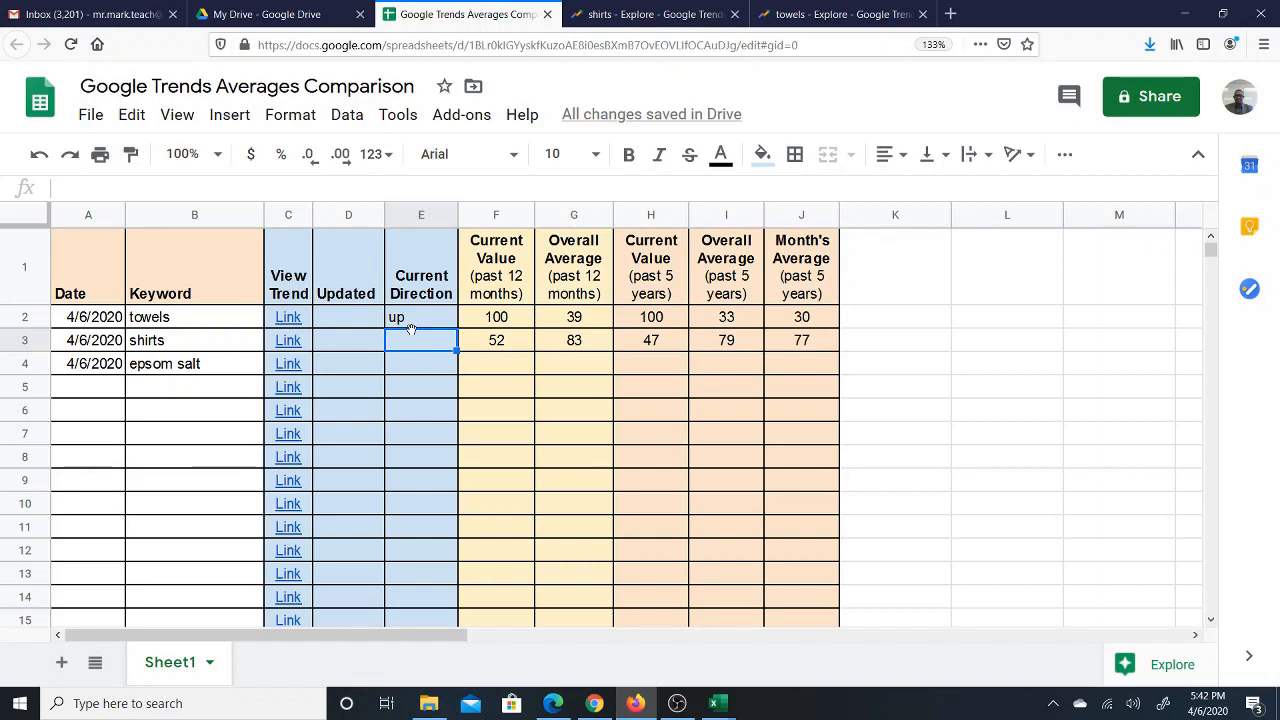
type("down")
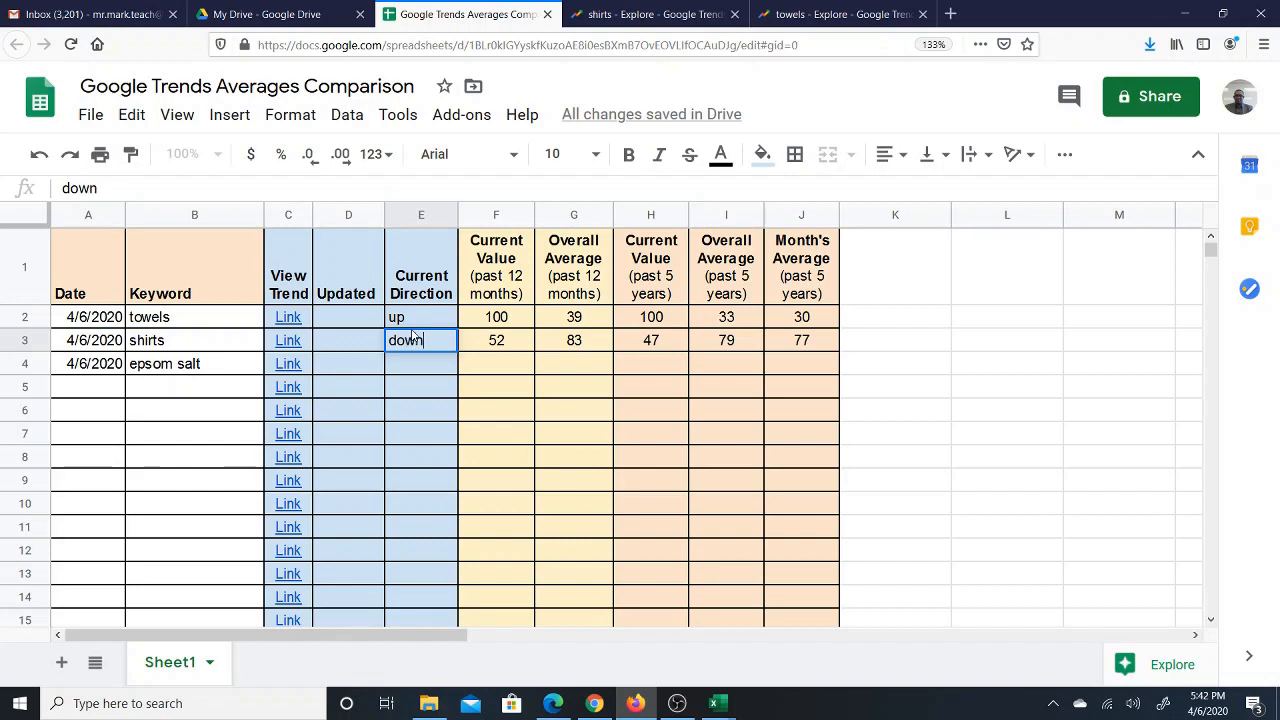
key("Return")
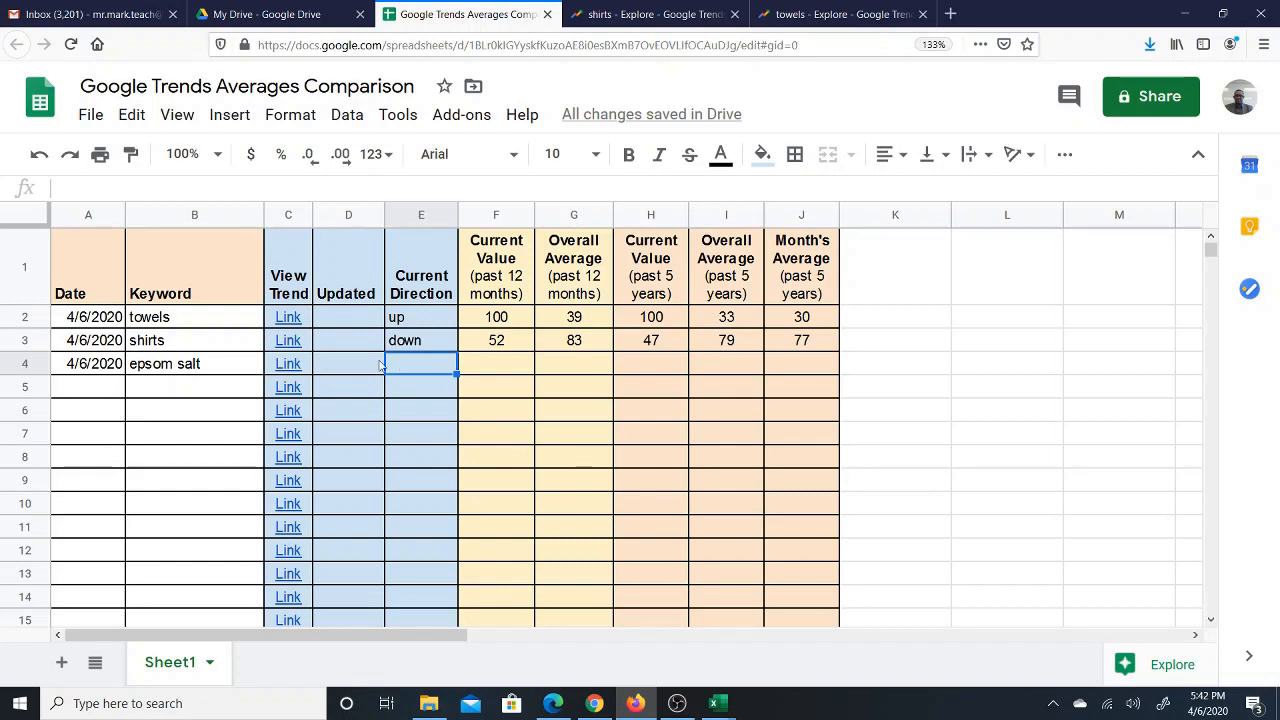
Open the epsom salt trend link and enter 74 as its past-12-months current value in the comparison sheet.
left_click(298, 368)
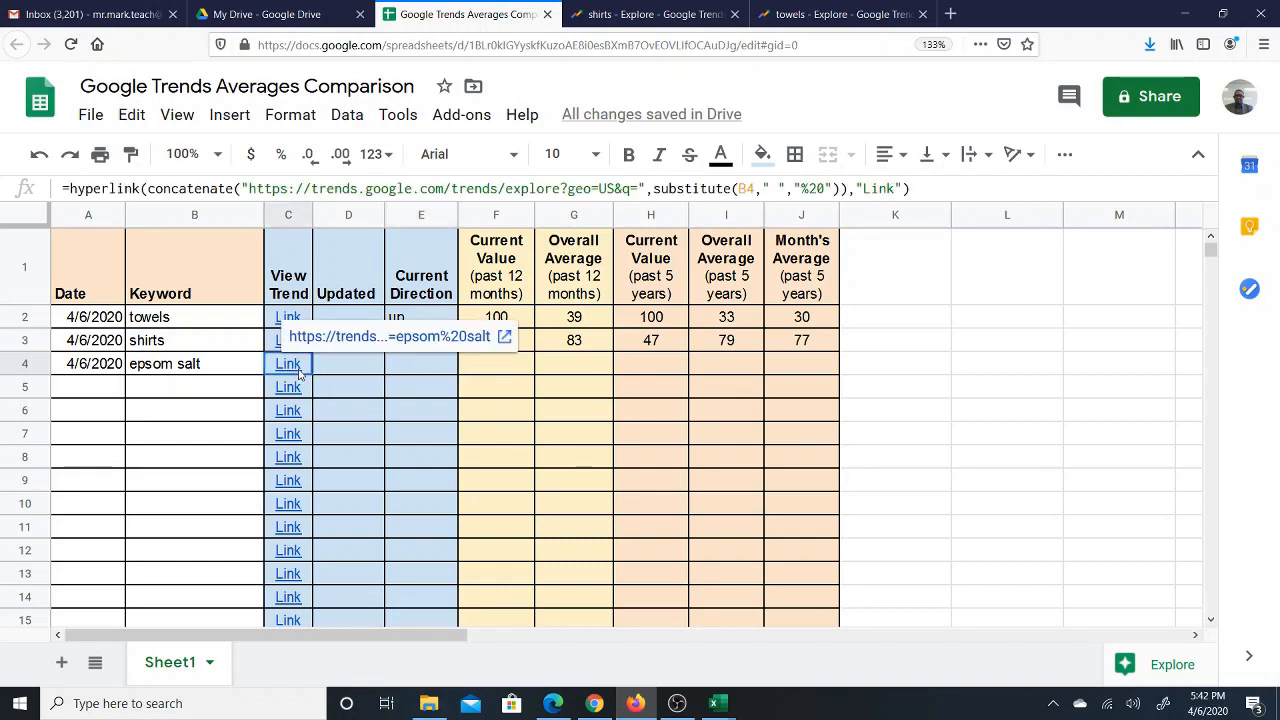
left_click(317, 340)
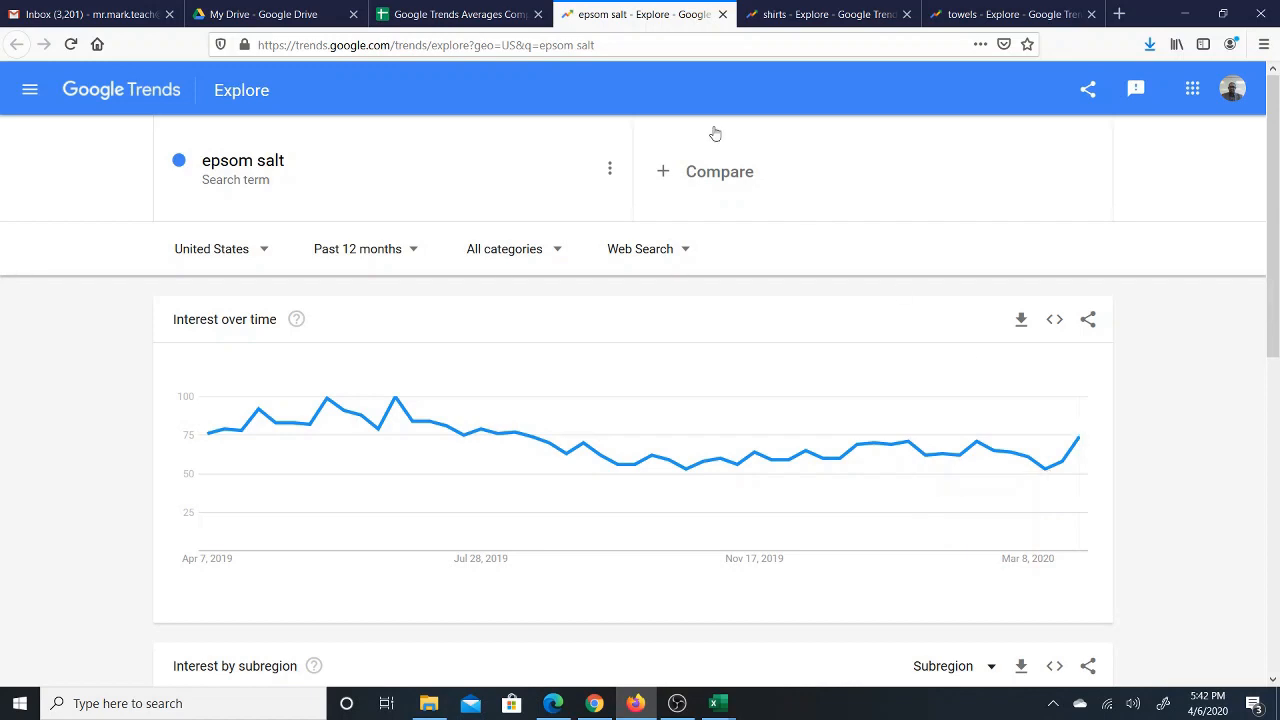
left_click(462, 14)
left_click(506, 370)
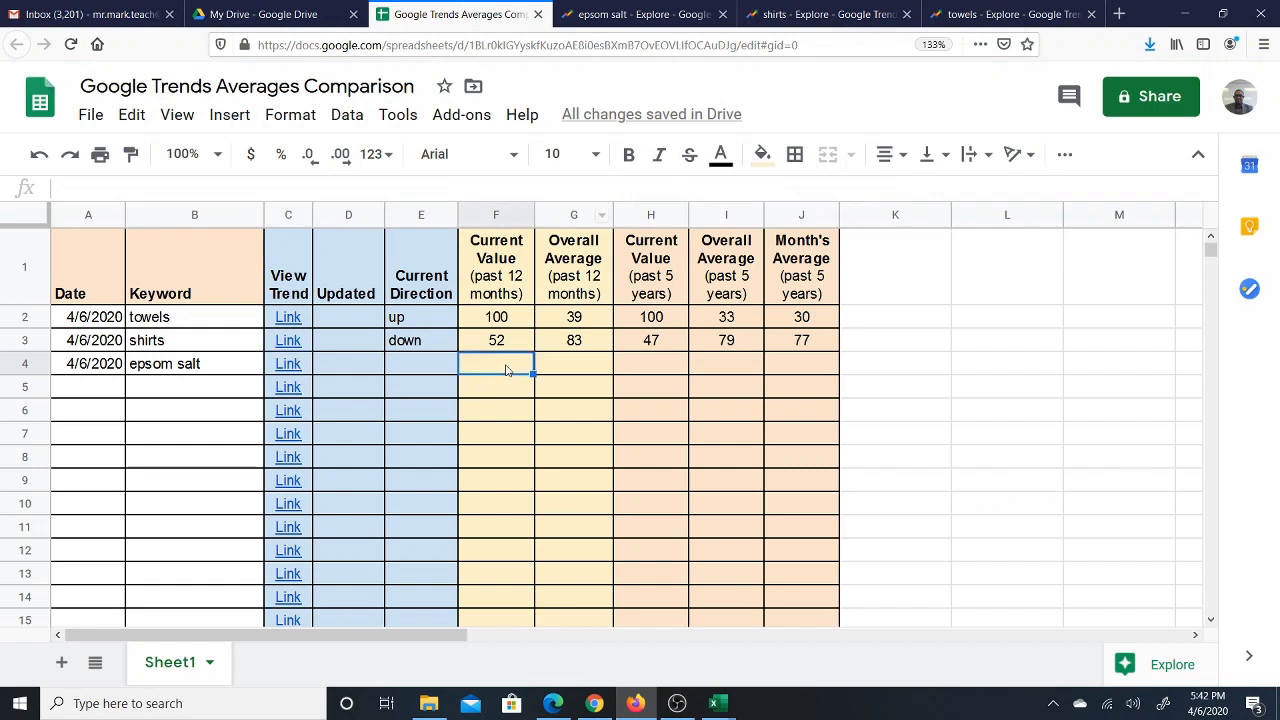
type("74")
key("Tab")
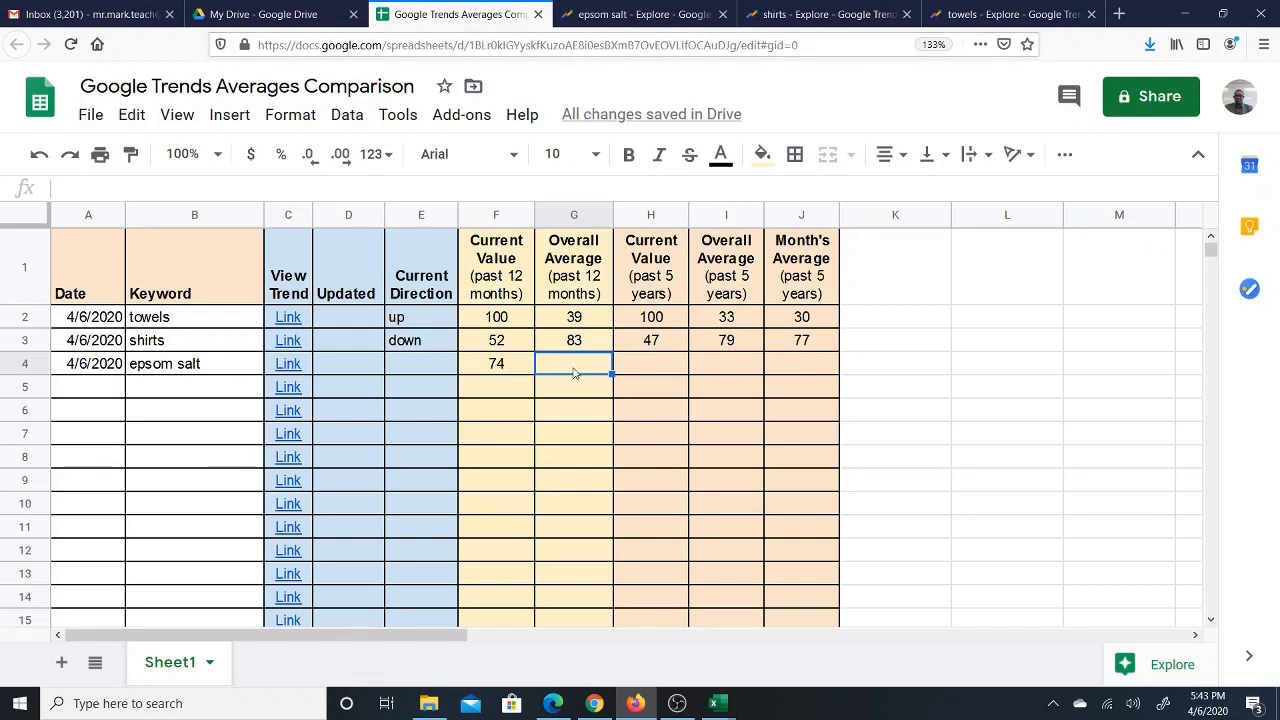
Export the epsom salt past-12-months interest data to Excel and widen column A to fit the dates.
left_click(645, 10)
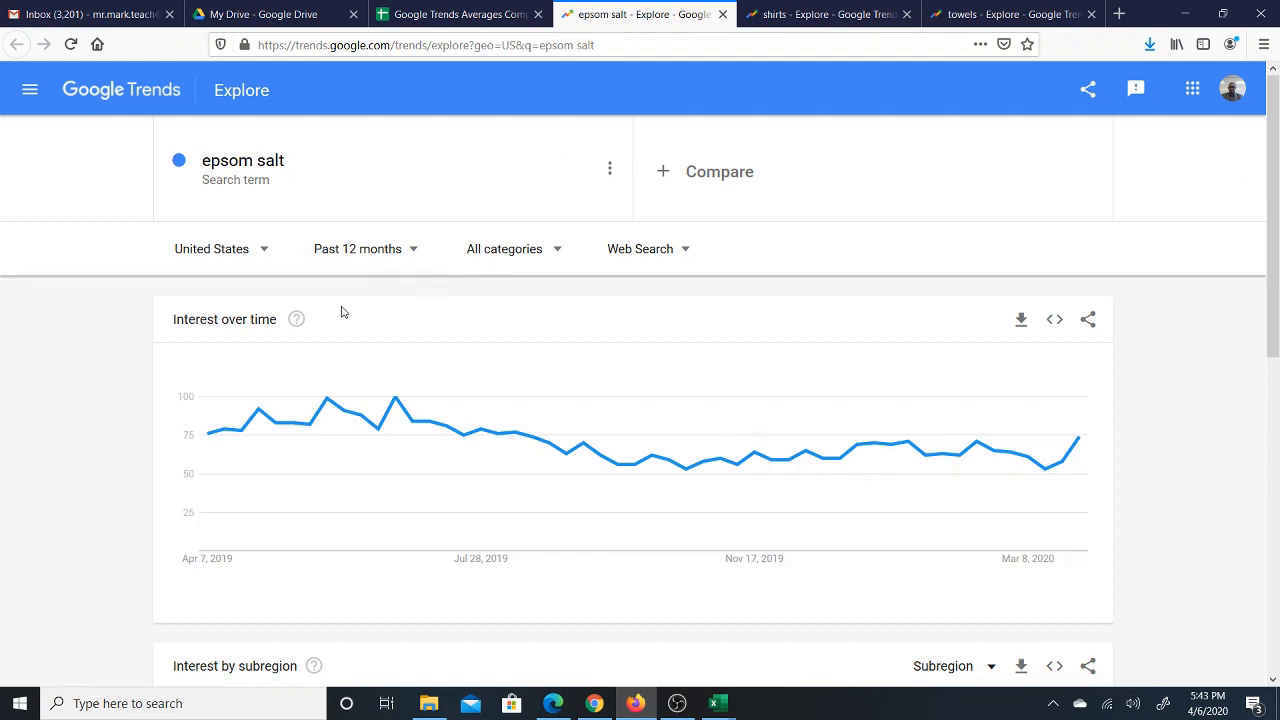
left_click(1019, 322)
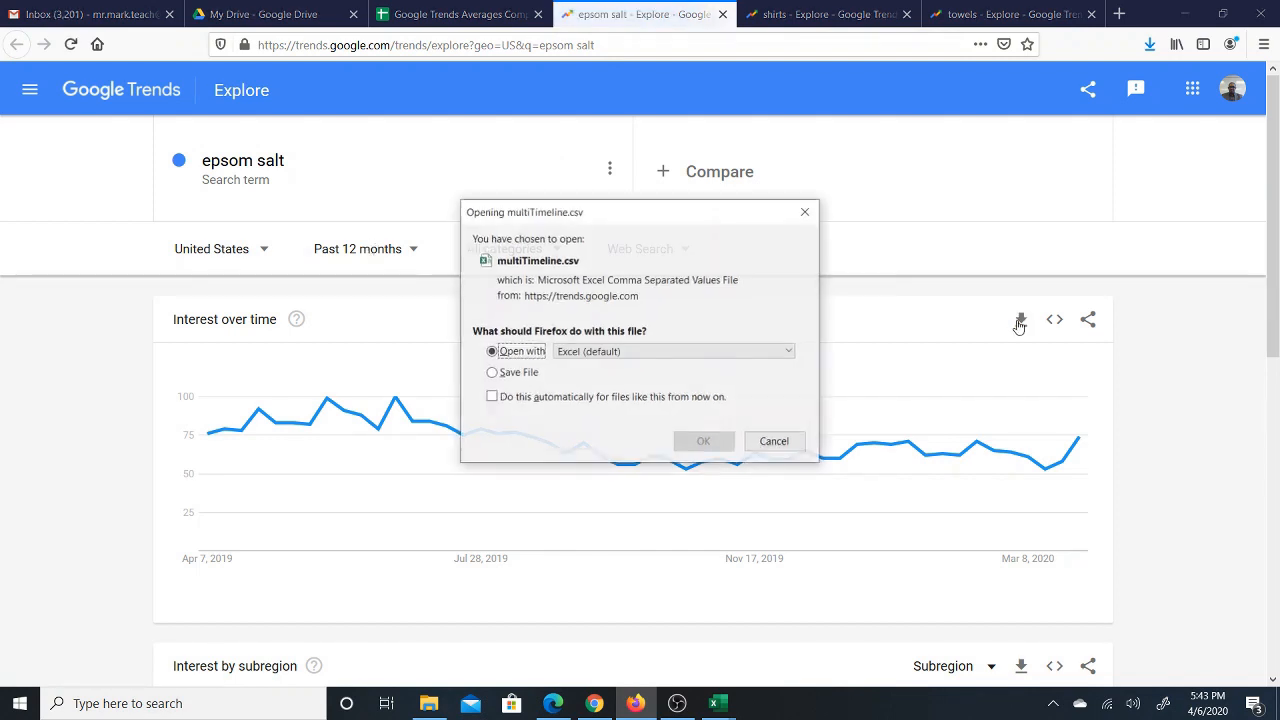
left_click(692, 441)
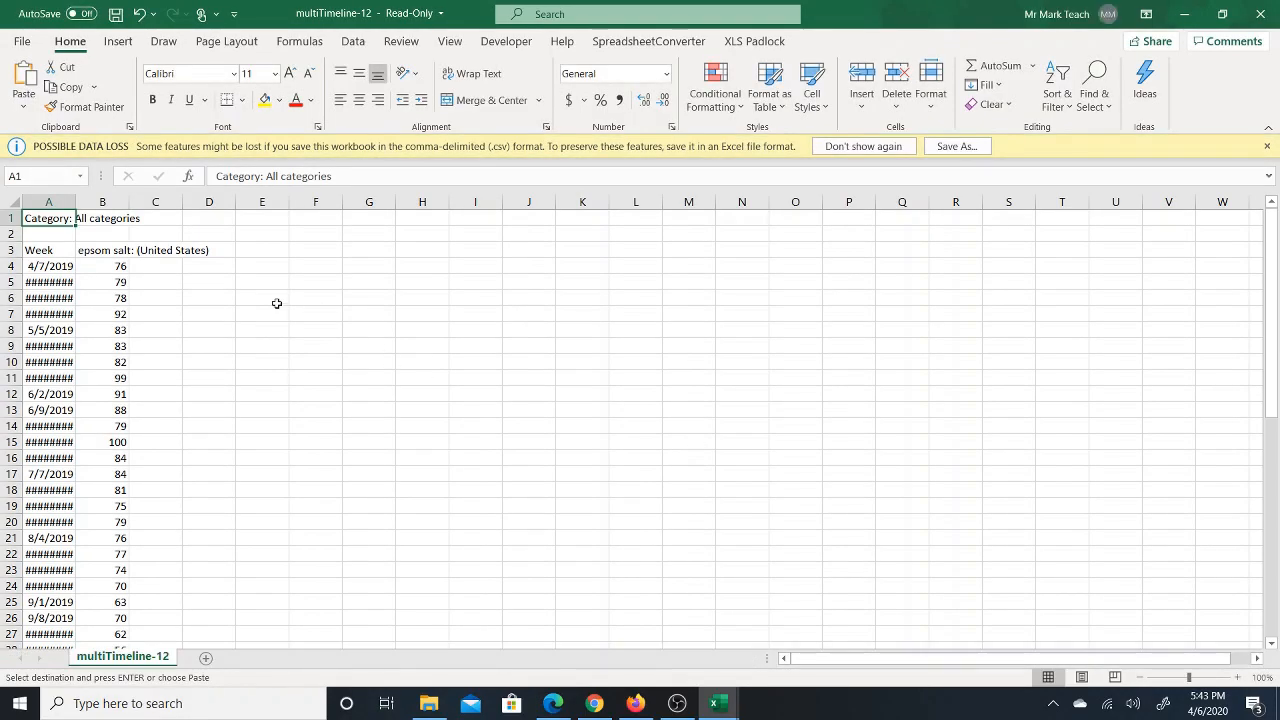
double_click(75, 202)
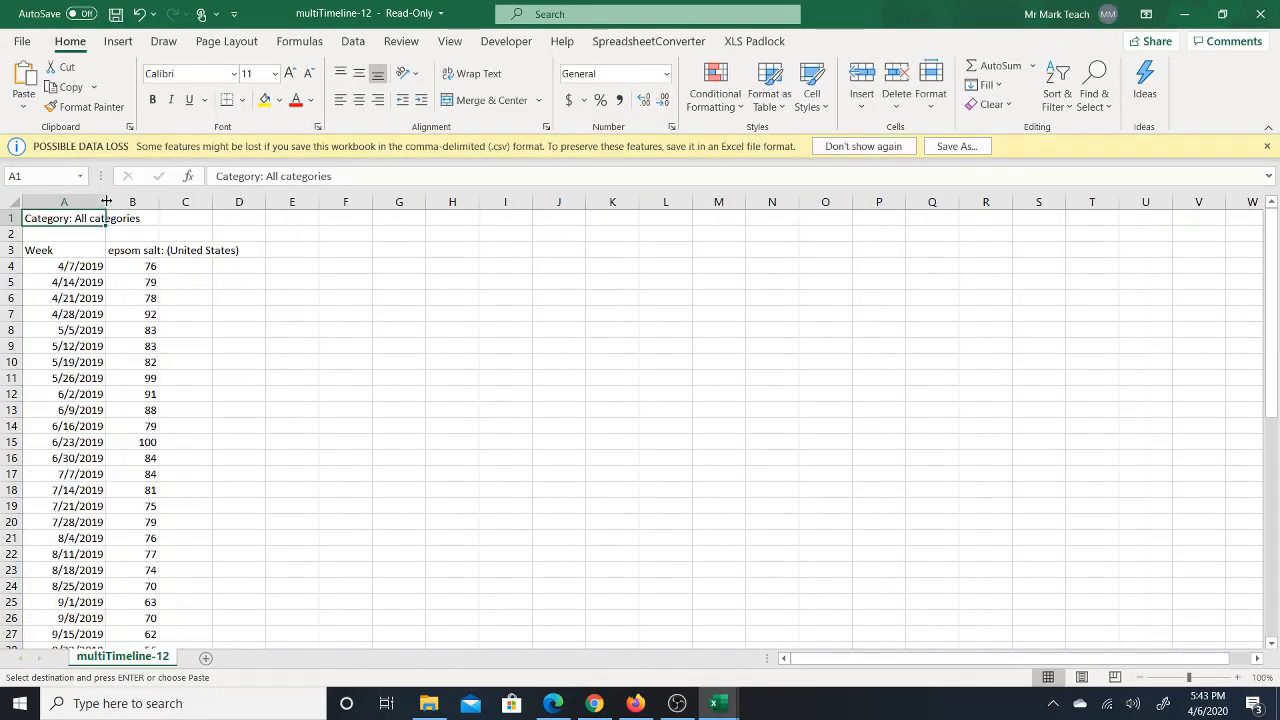
Calculate the average of column B in cell F4 of the epsom salt data.
left_click(353, 325)
left_click(335, 264)
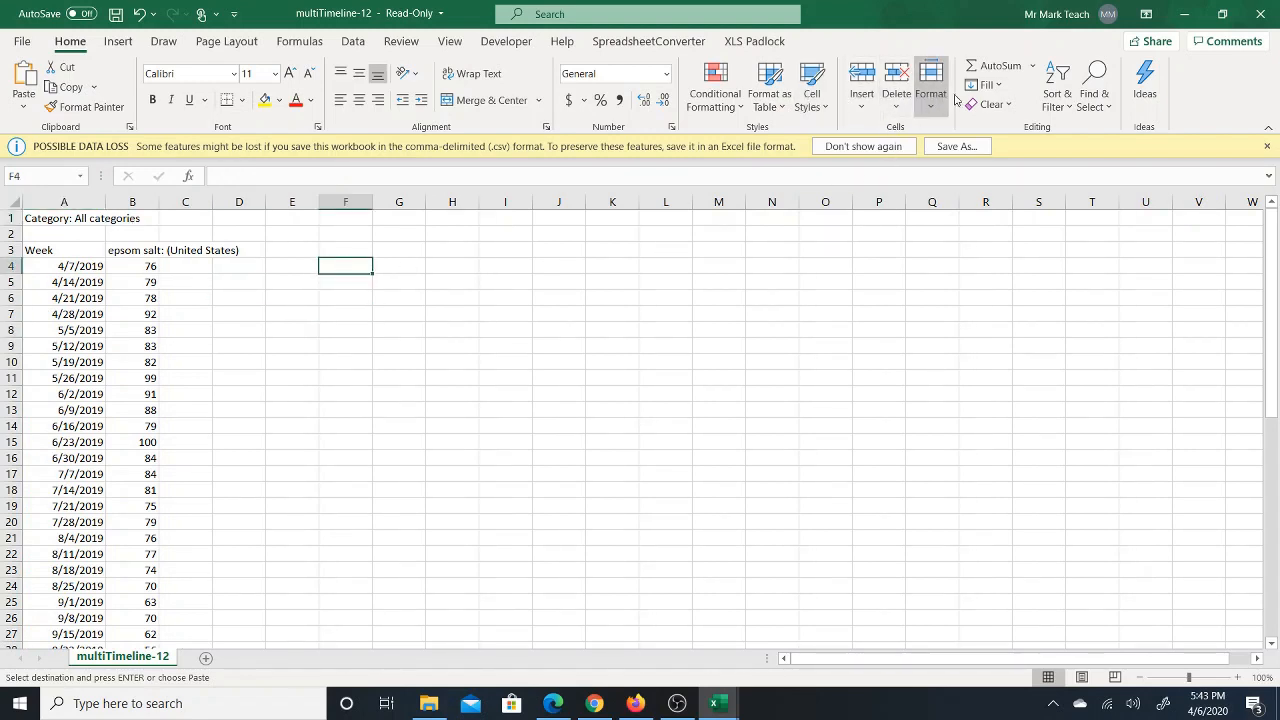
left_click(1032, 65)
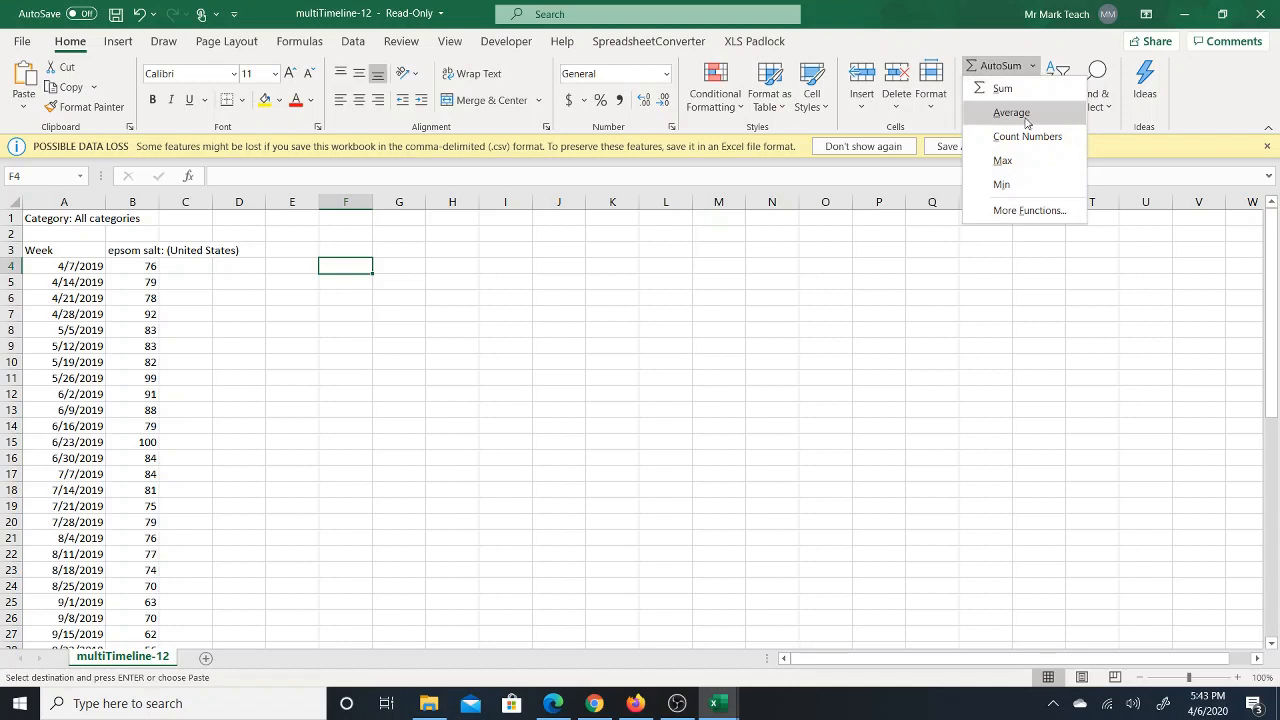
left_click(1015, 113)
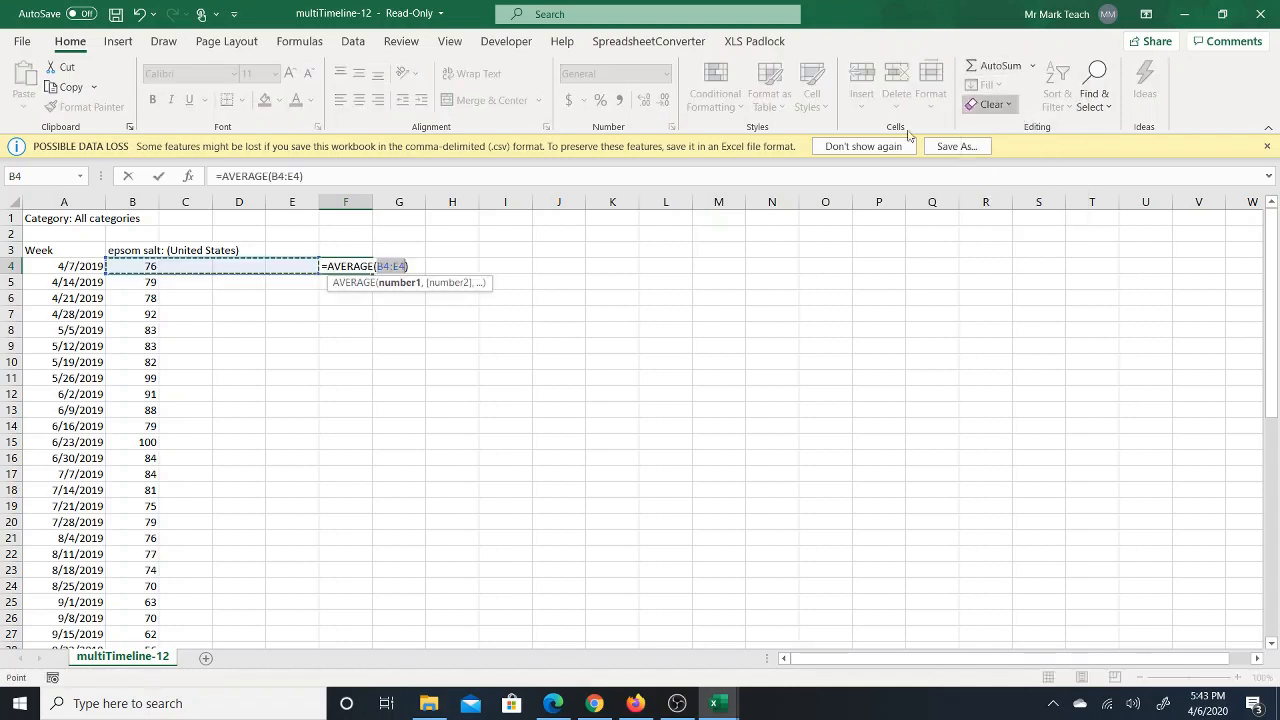
left_click(133, 202)
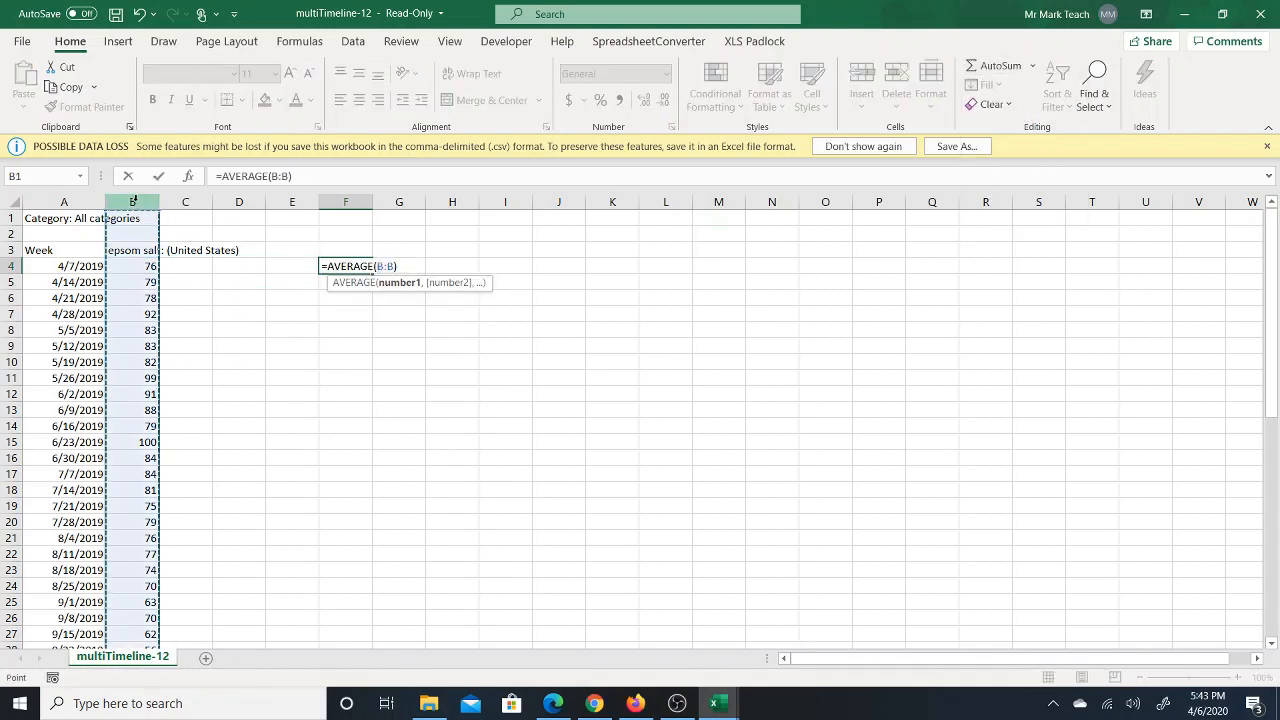
key("Return")
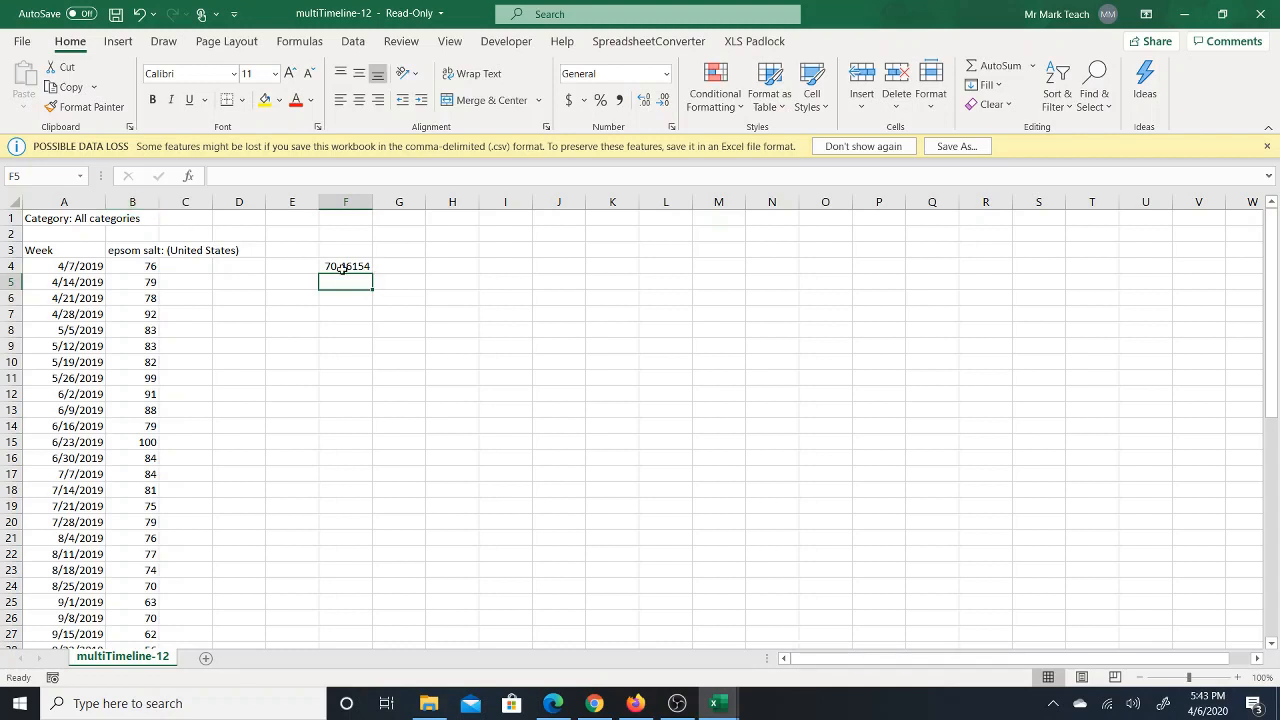
left_click(343, 267)
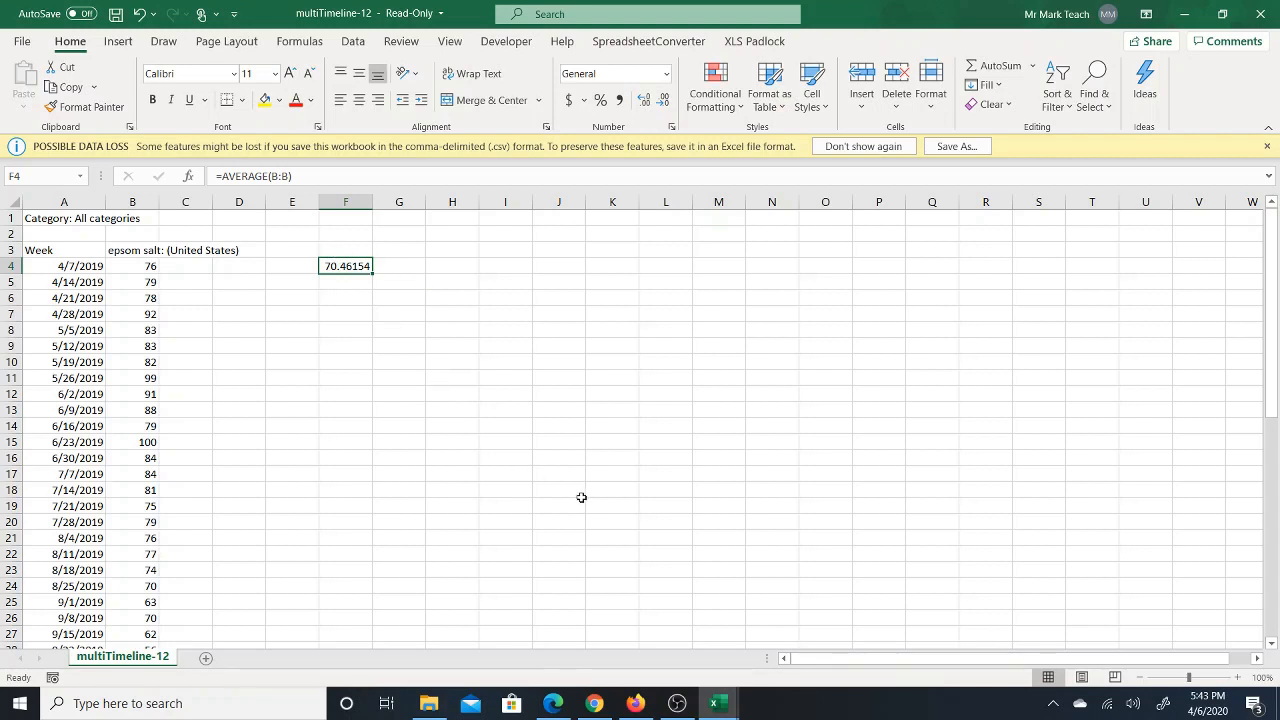
Switch to the Google Sheets comparison and enter 71 as the past-12-months overall average for epsom salt.
left_click(636, 703)
left_click(455, 14)
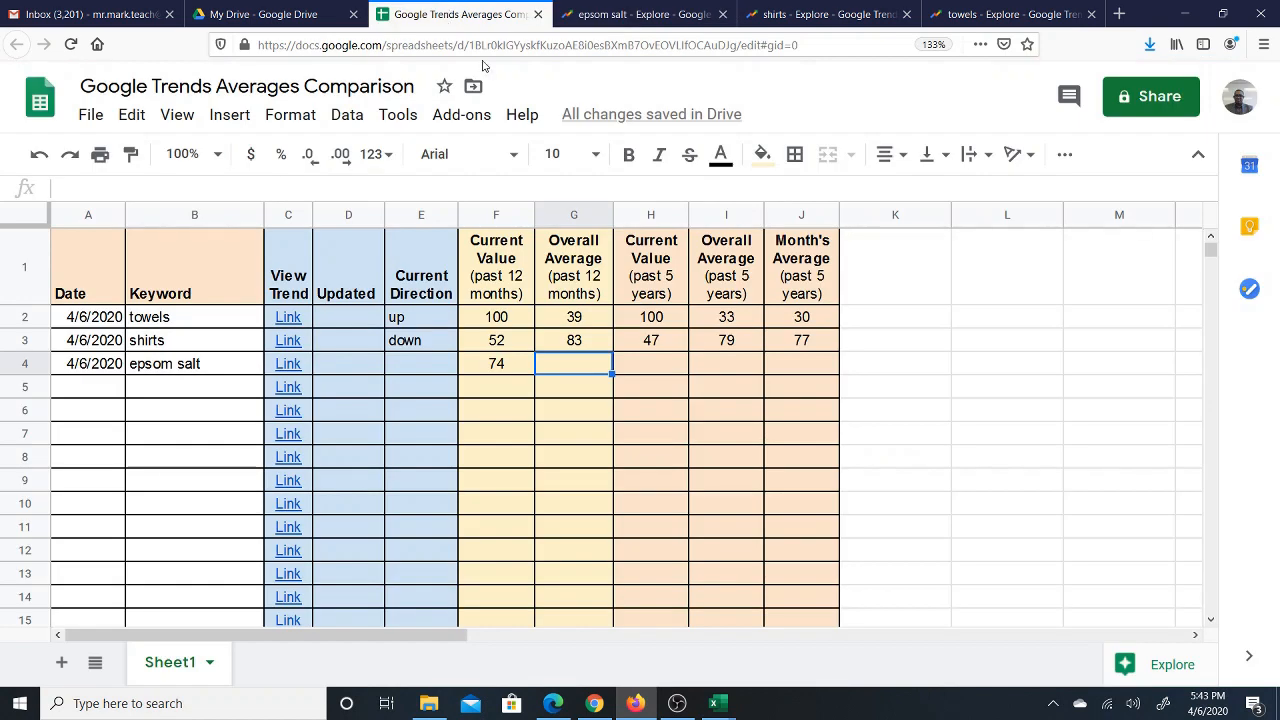
type("7")
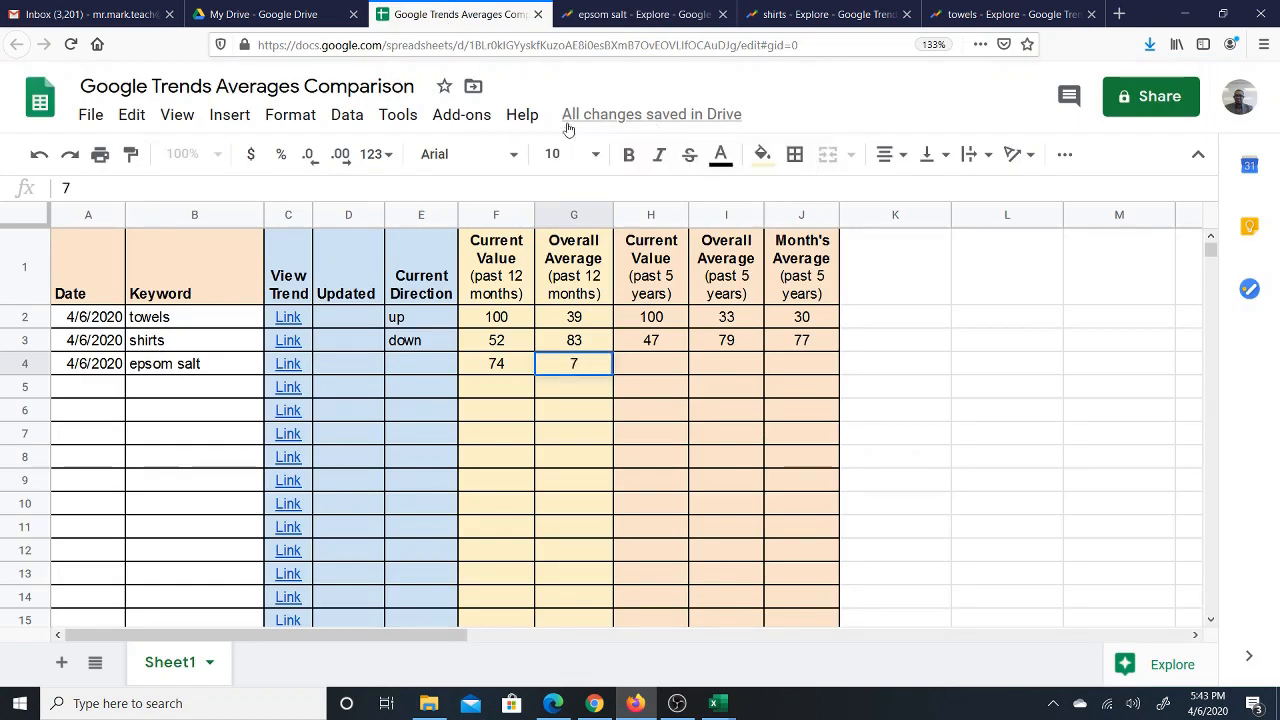
type("1")
key("Tab")
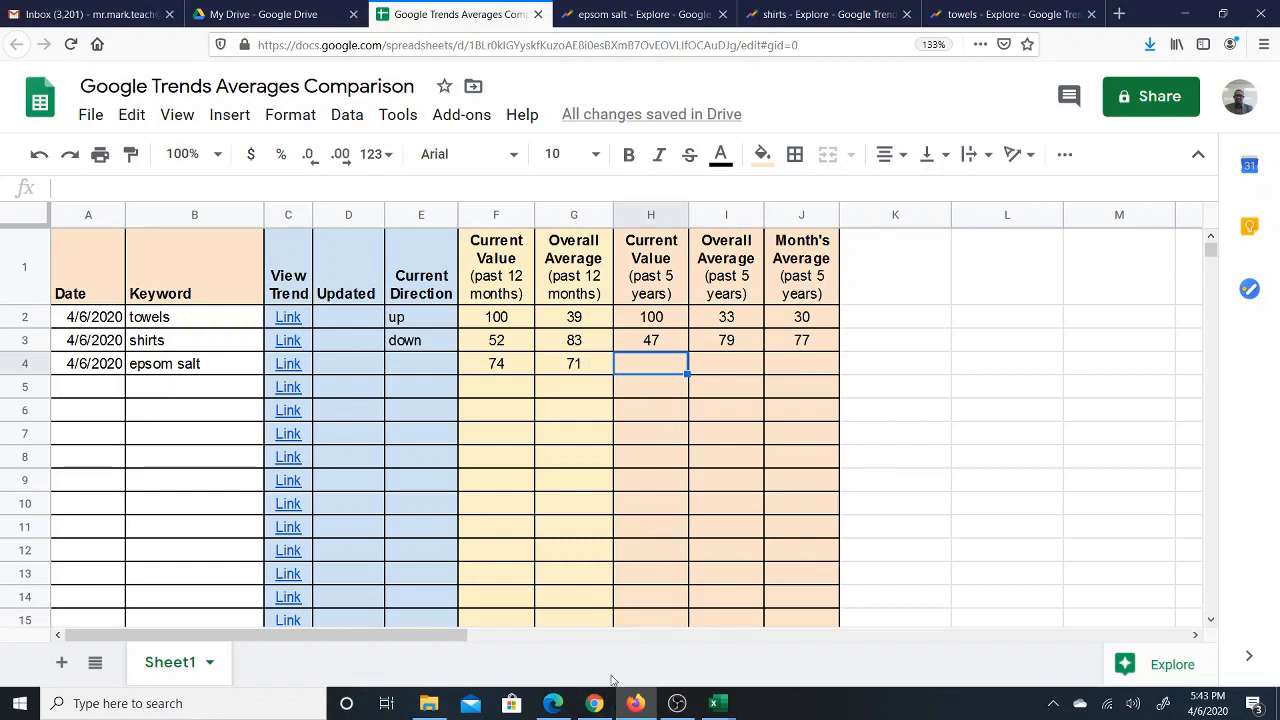
Set the epsom salt trend to Past 5 years and enter 67 as its past-5-years current value in the comparison.
left_click(630, 6)
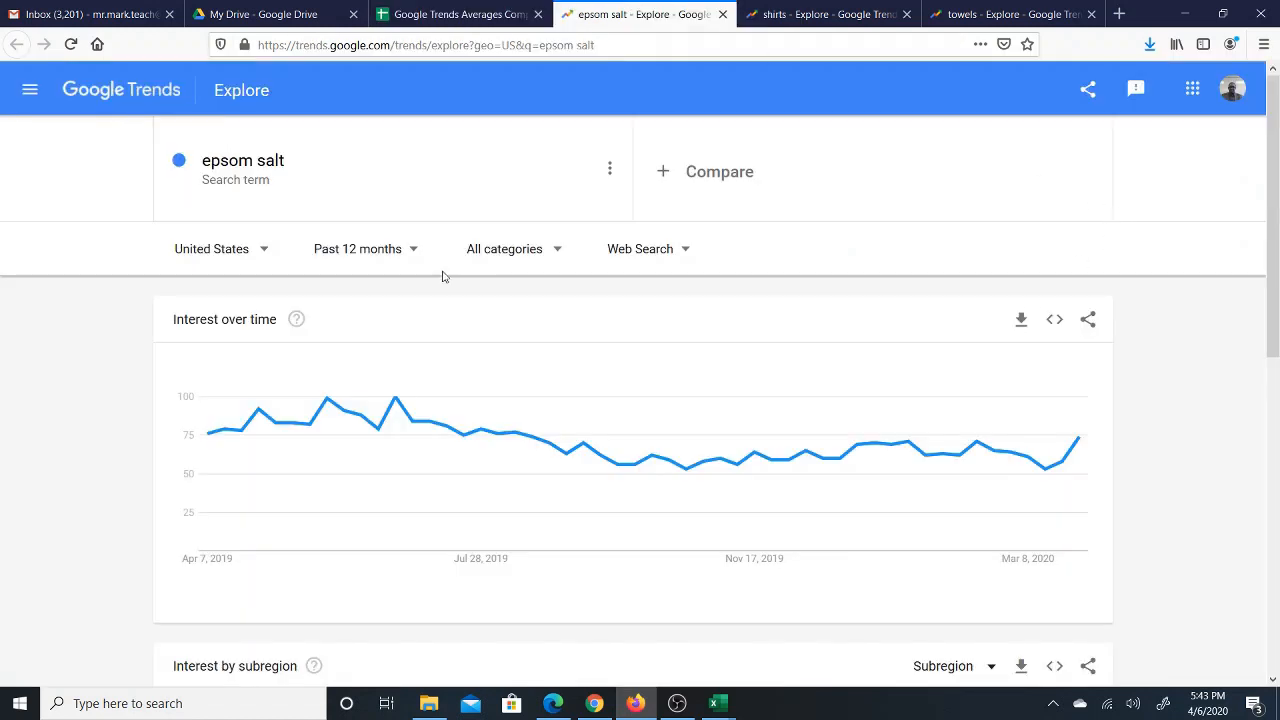
left_click(393, 253)
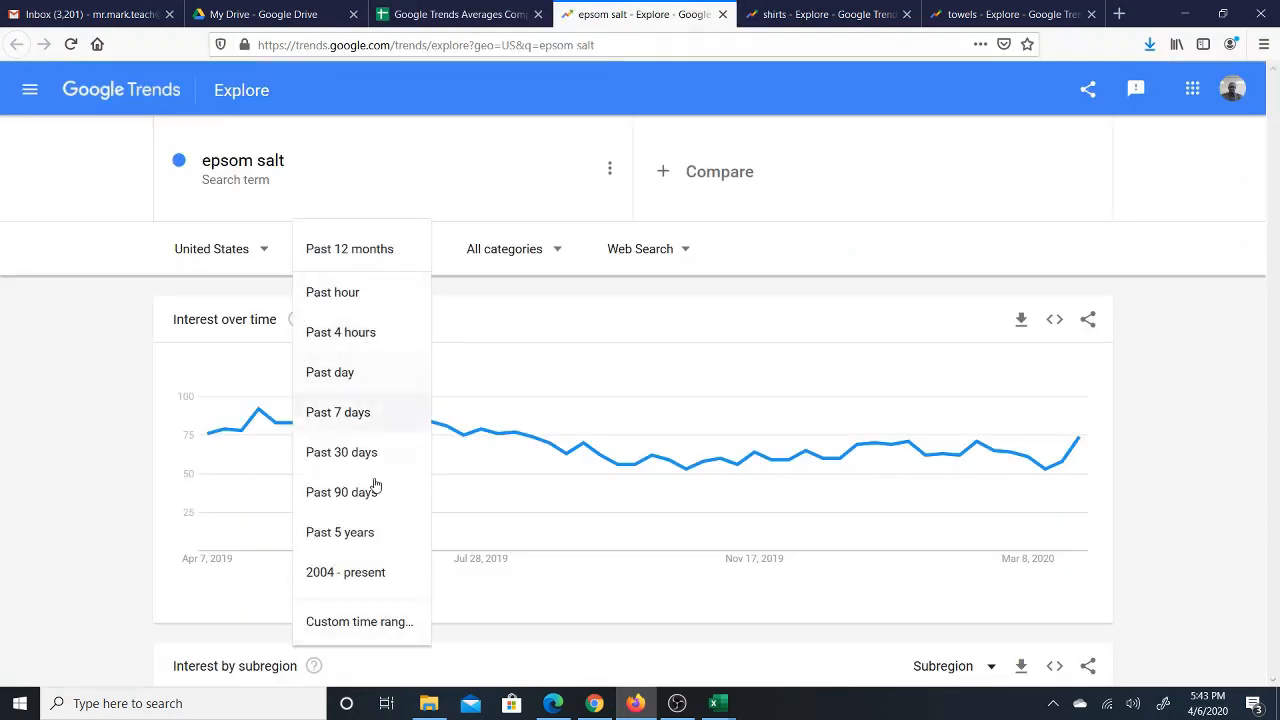
left_click(330, 533)
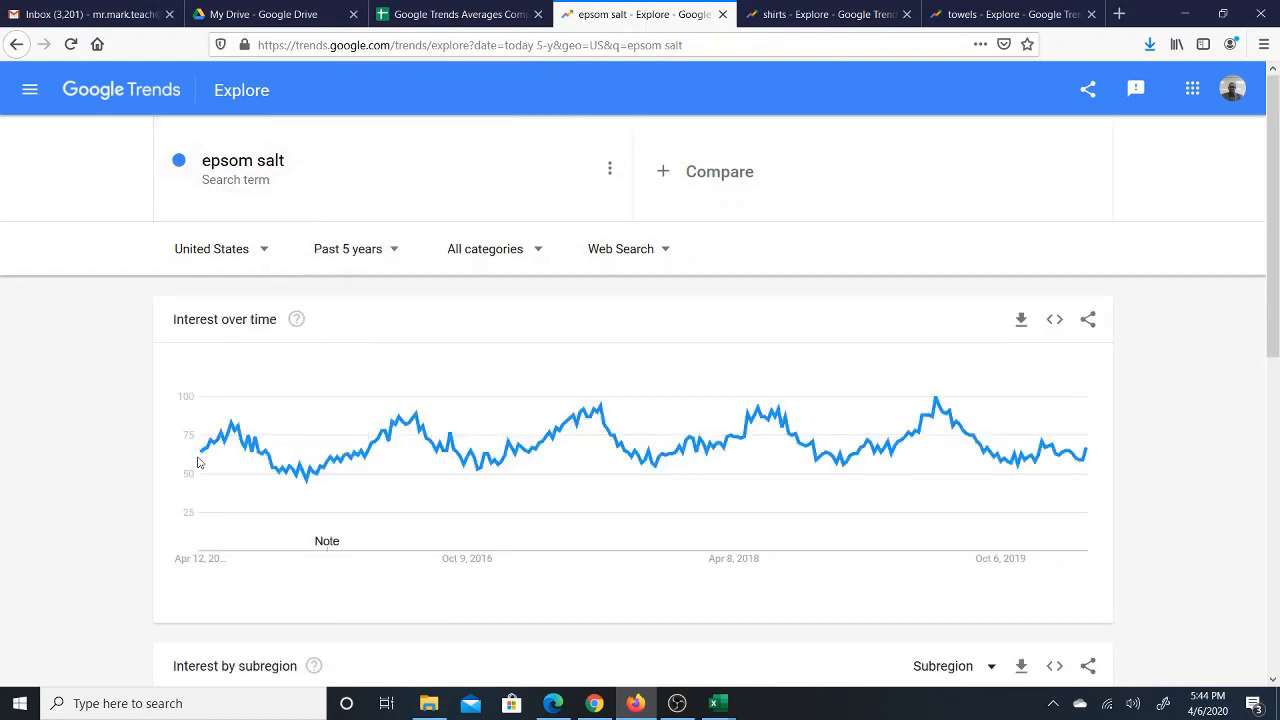
mouse_move(265, 462)
mouse_move(1085, 455)
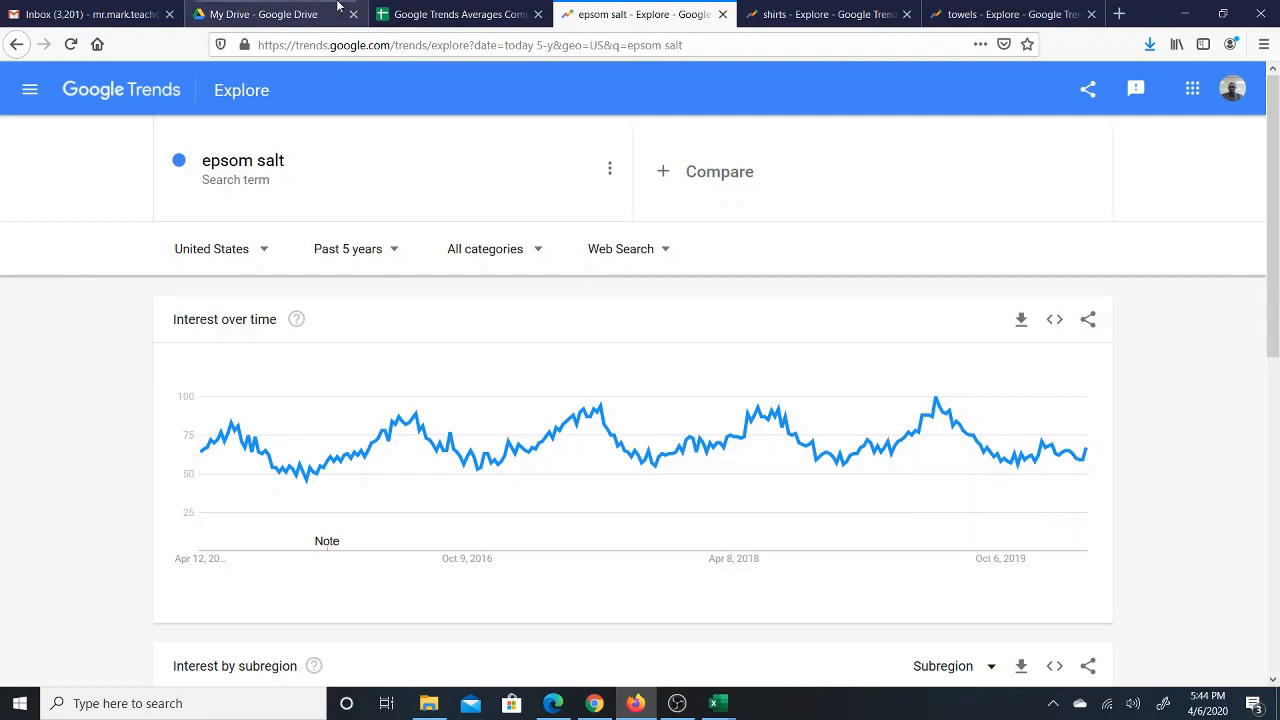
left_click(440, 14)
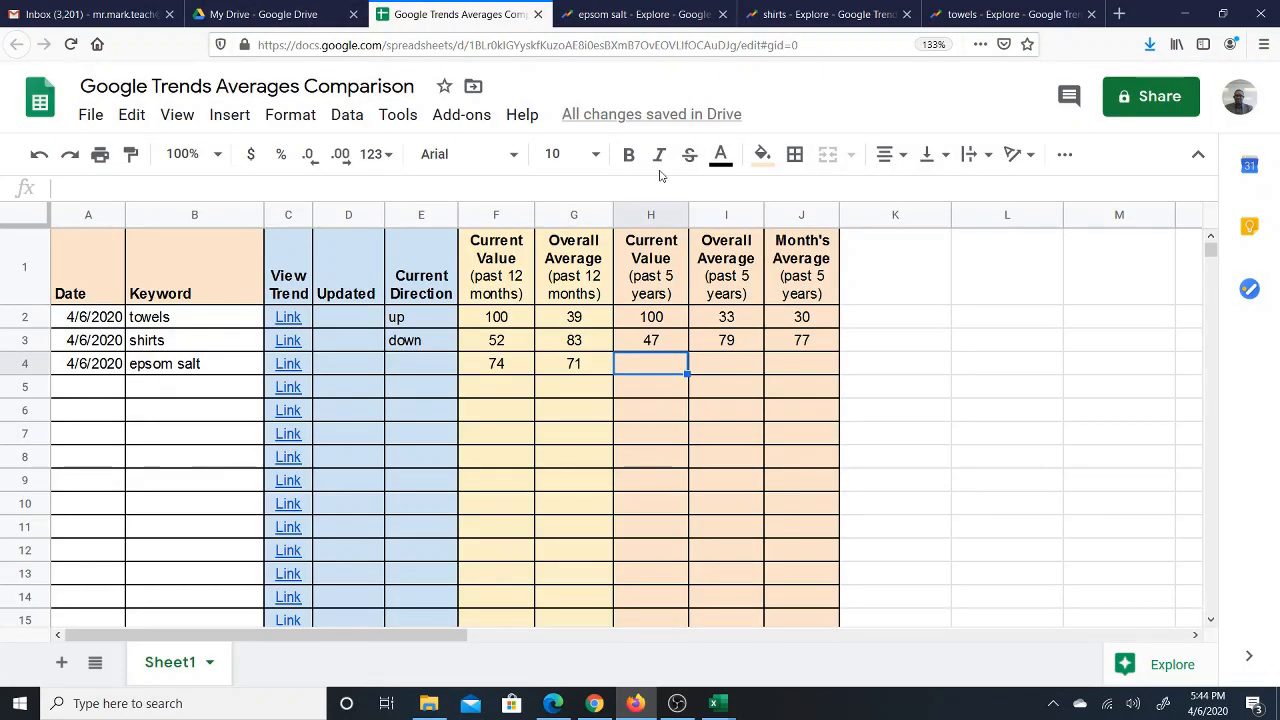
type("67")
key("Tab")
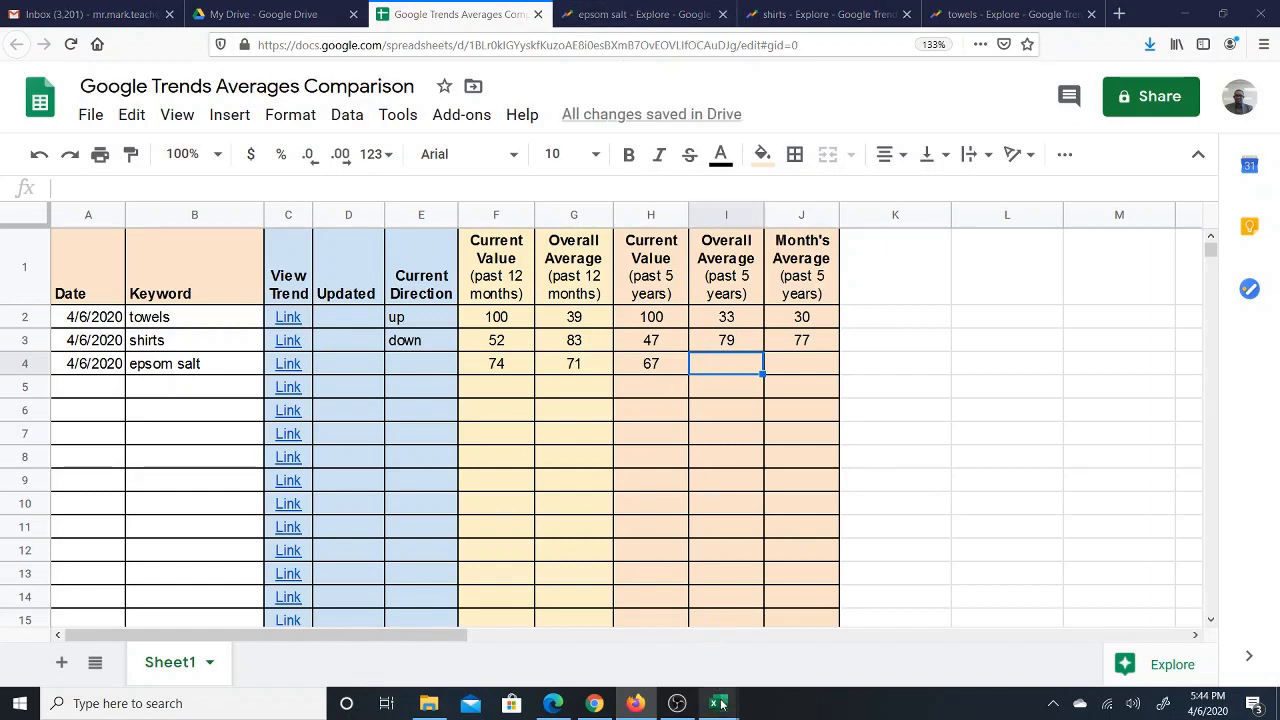
Export the epsom salt past-5-years interest data to Excel and widen column A to fit the dates.
mouse_move(717, 703)
left_click(1136, 620)
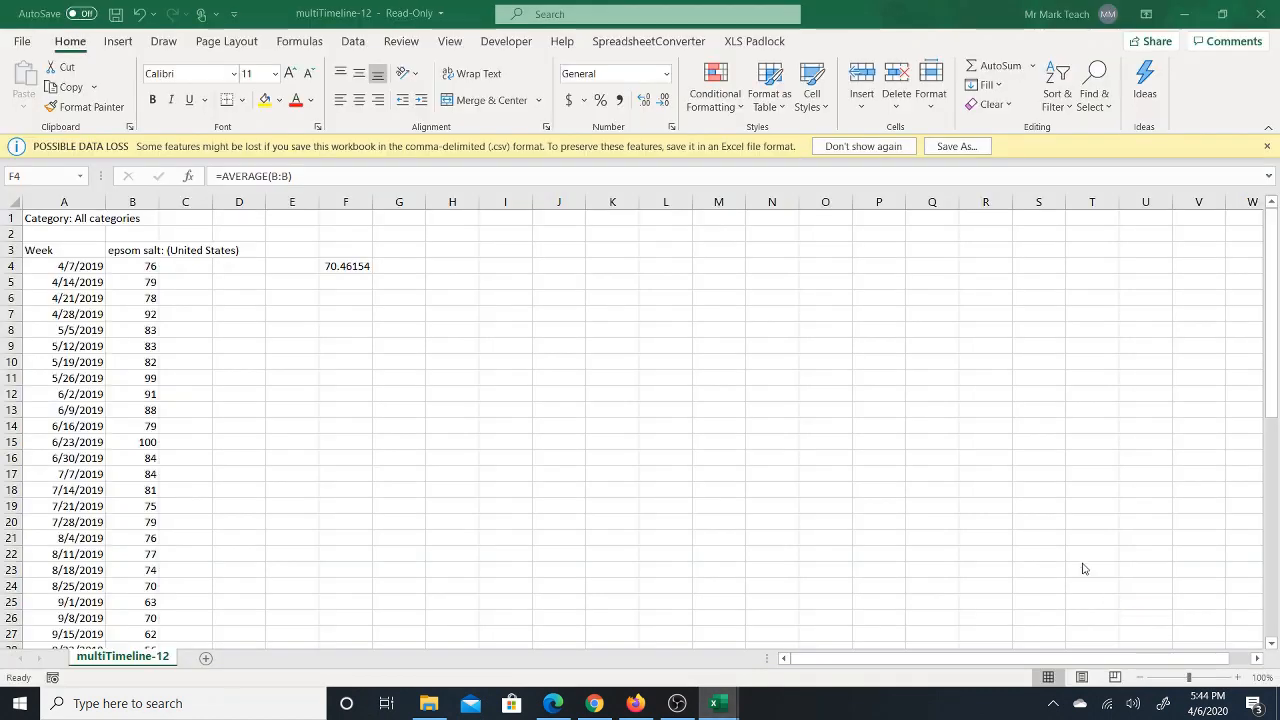
left_click(638, 702)
left_click(632, 9)
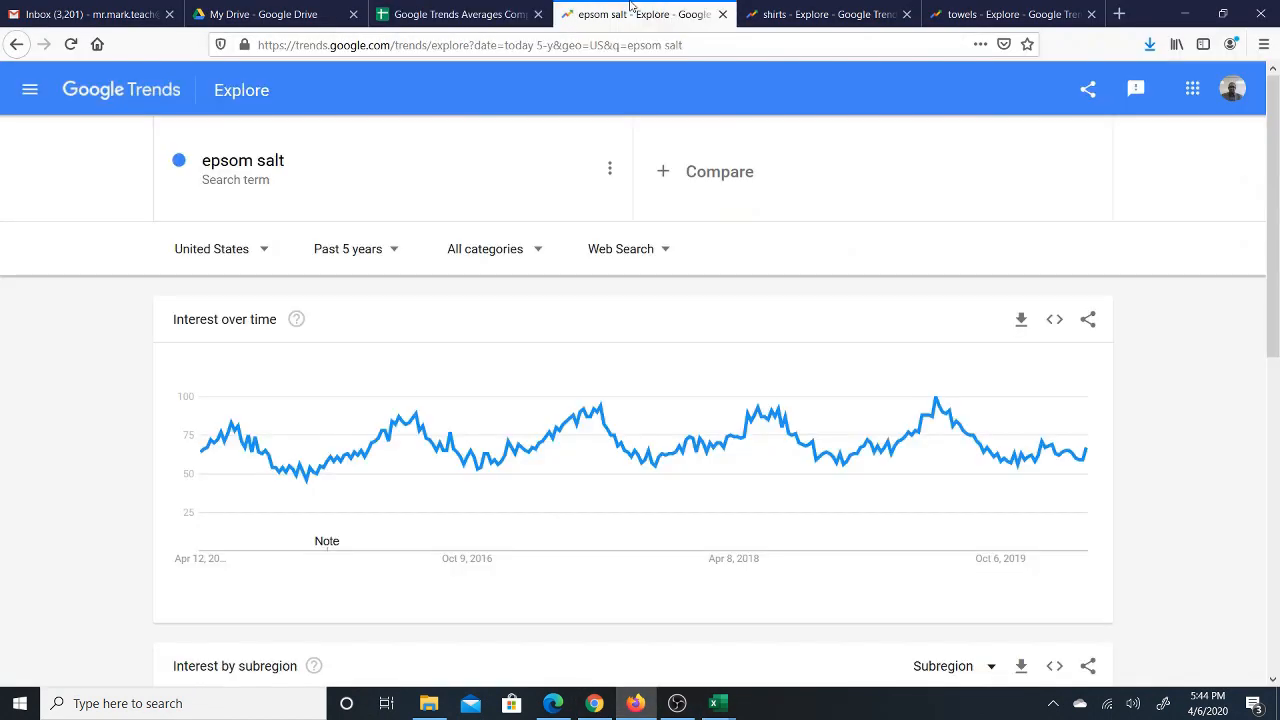
left_click(1021, 324)
left_click(700, 441)
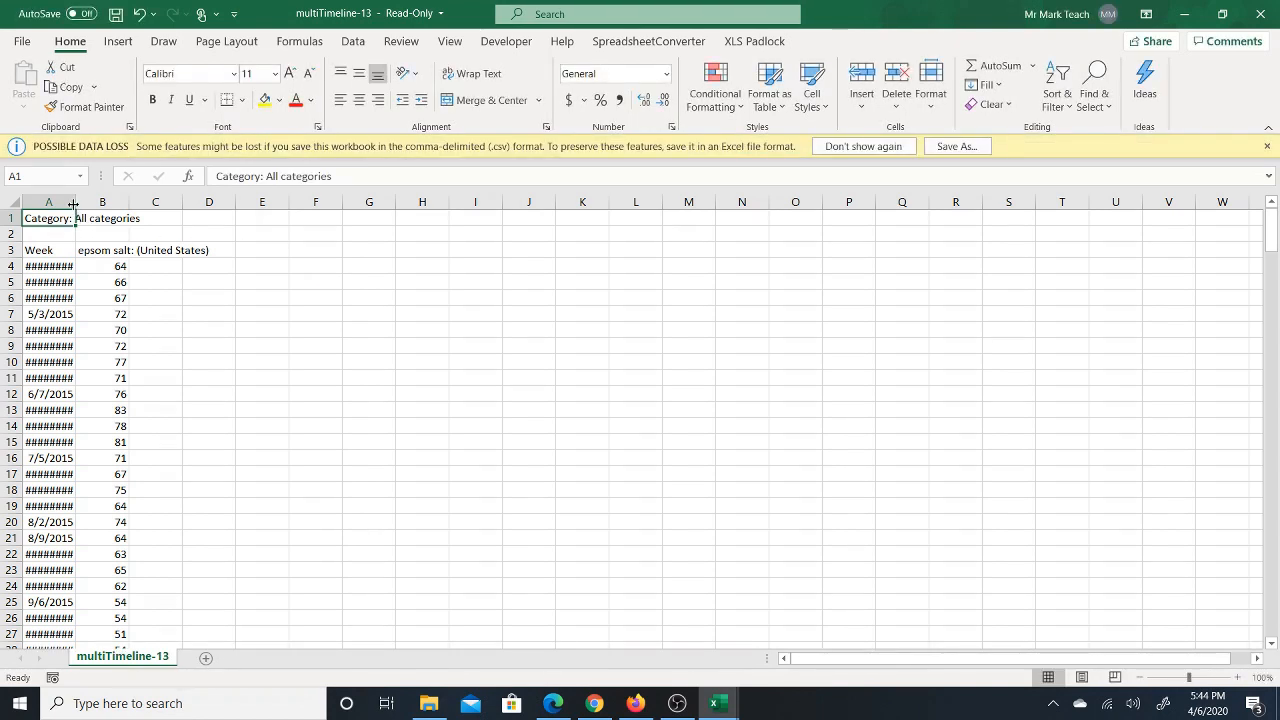
left_click_drag(76, 202, 122, 202)
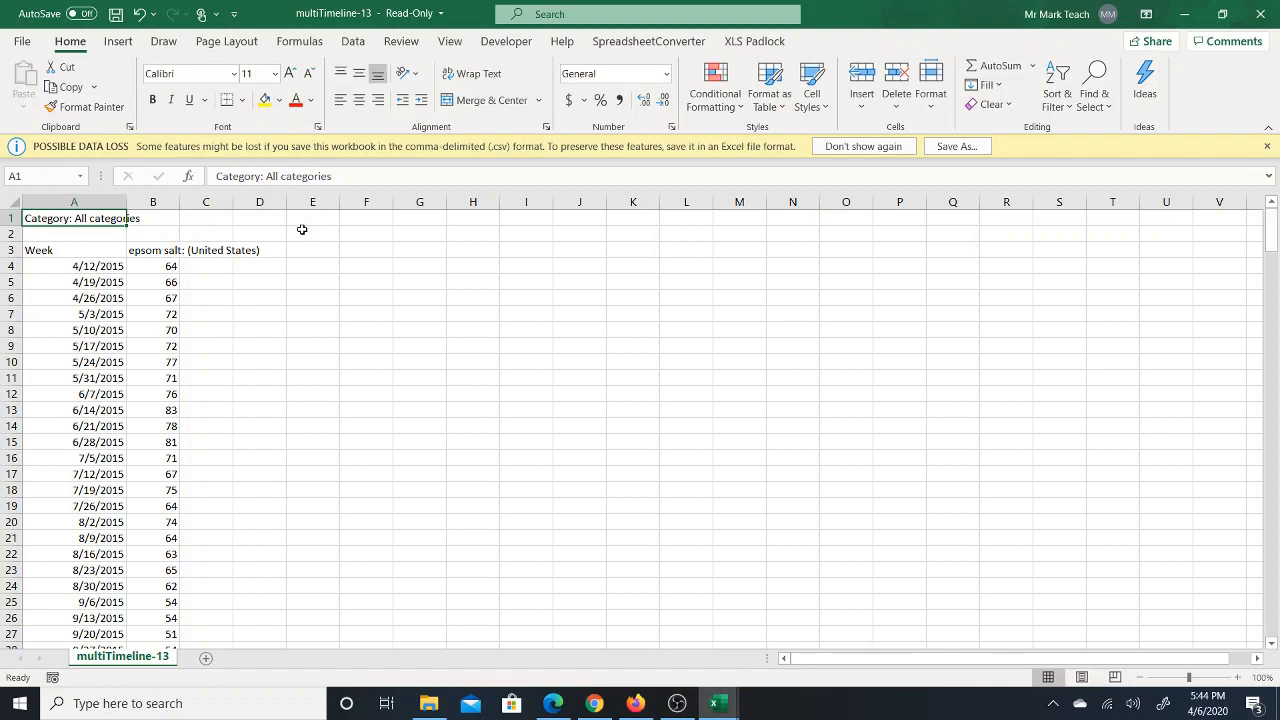
left_click_drag(98, 200, 153, 202)
right_click(97, 203)
key("Escape")
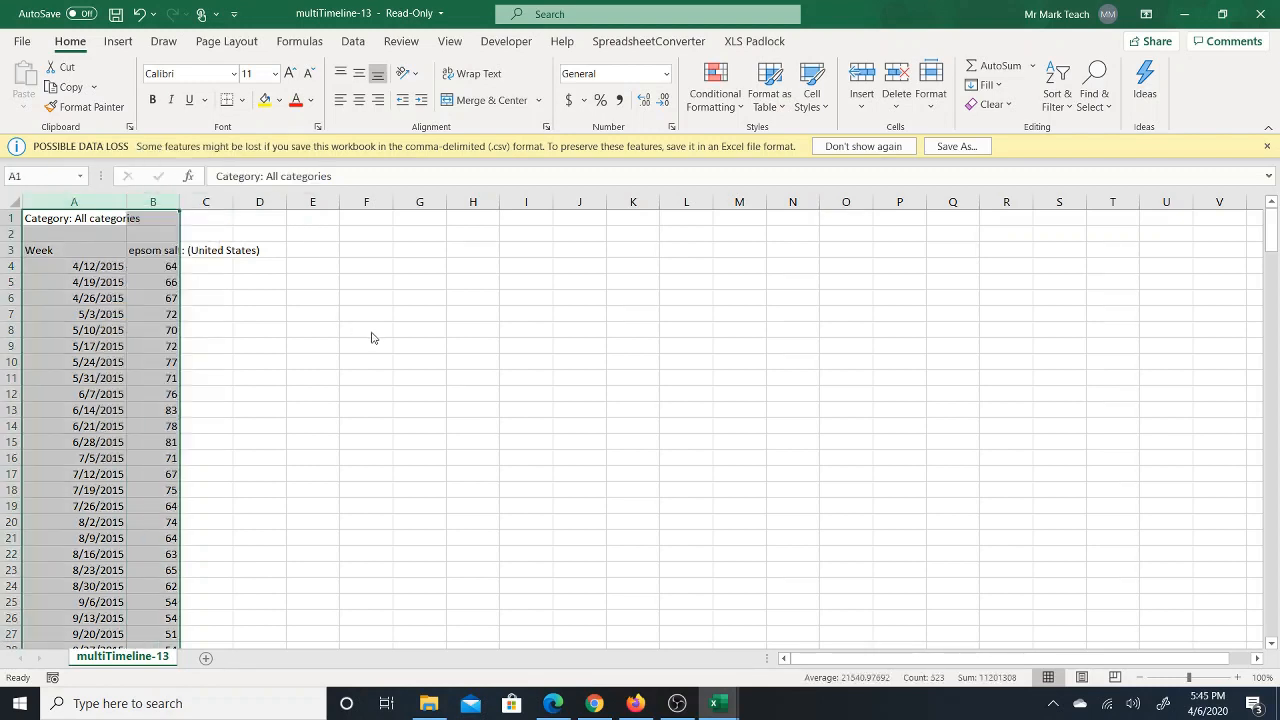
Switch to the GOOGLE TRENDS ANALYZER 2020 workbook and clear the shirts data from it.
left_click(716, 703)
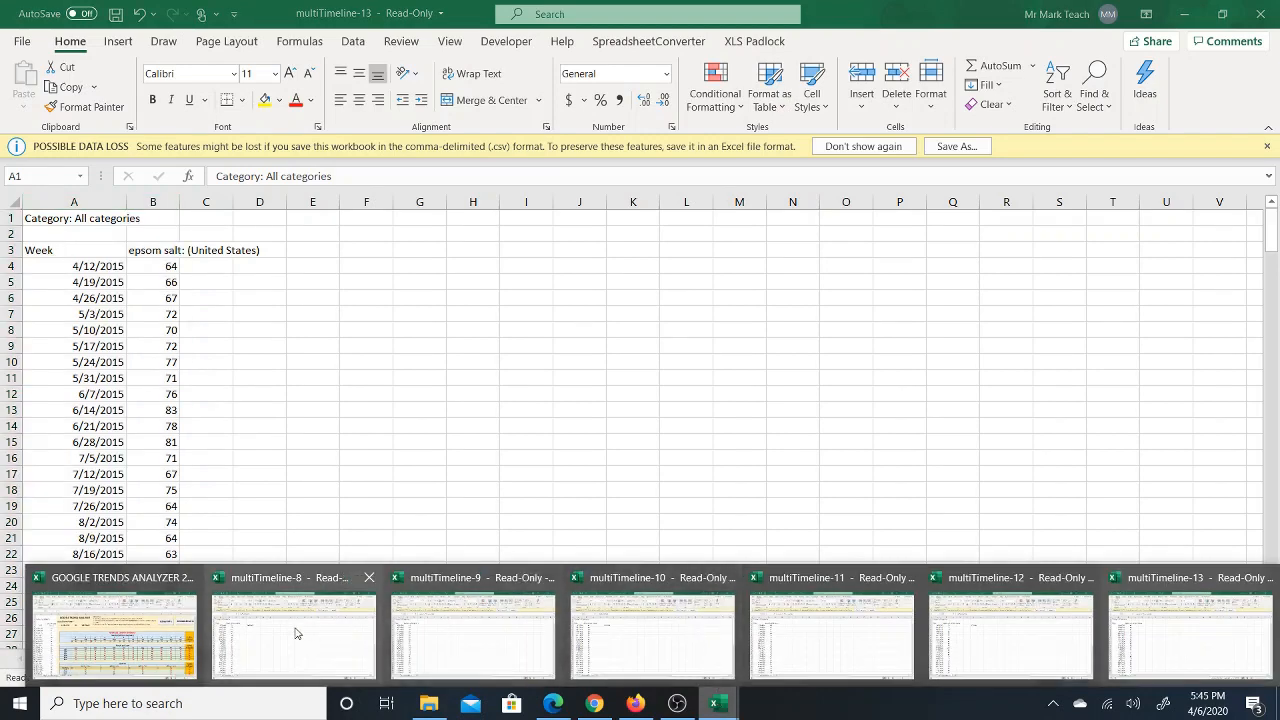
left_click(152, 636)
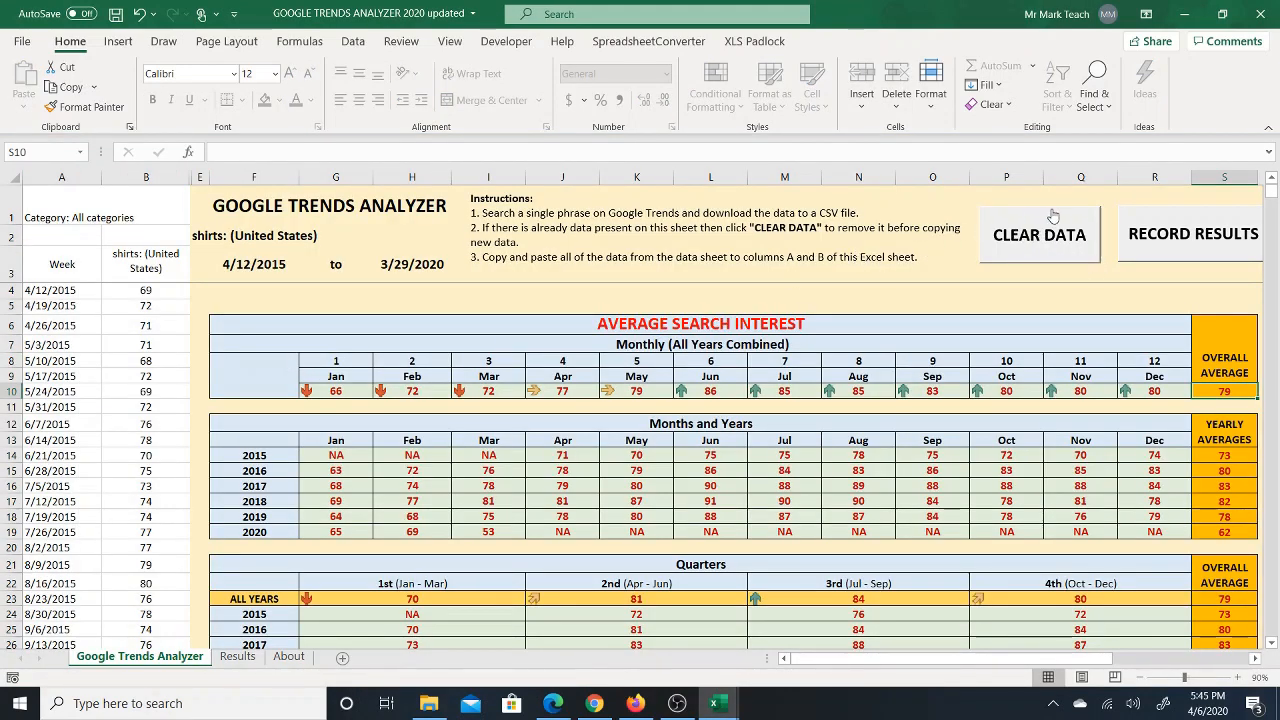
left_click(1177, 248)
left_click(1030, 251)
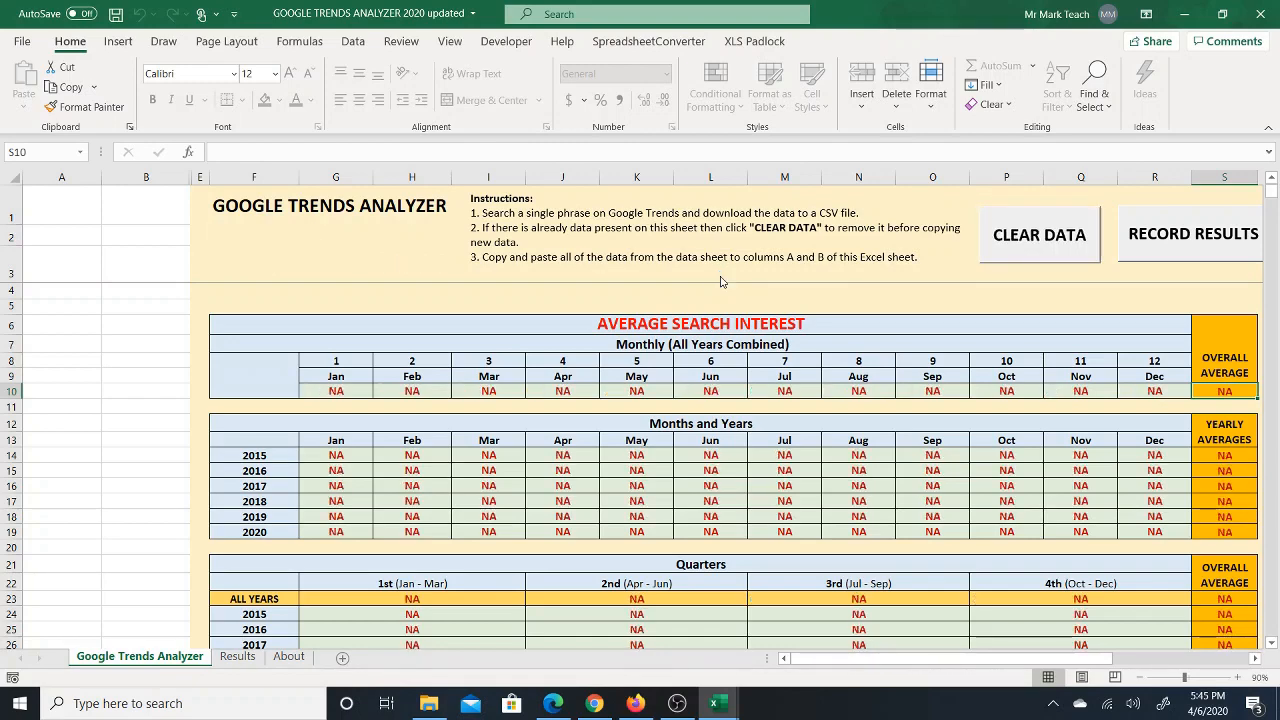
Copy columns A and B of the epsom salt past-5-years data into columns A and B of the Google Trends Analyzer sheet.
mouse_move(710, 703)
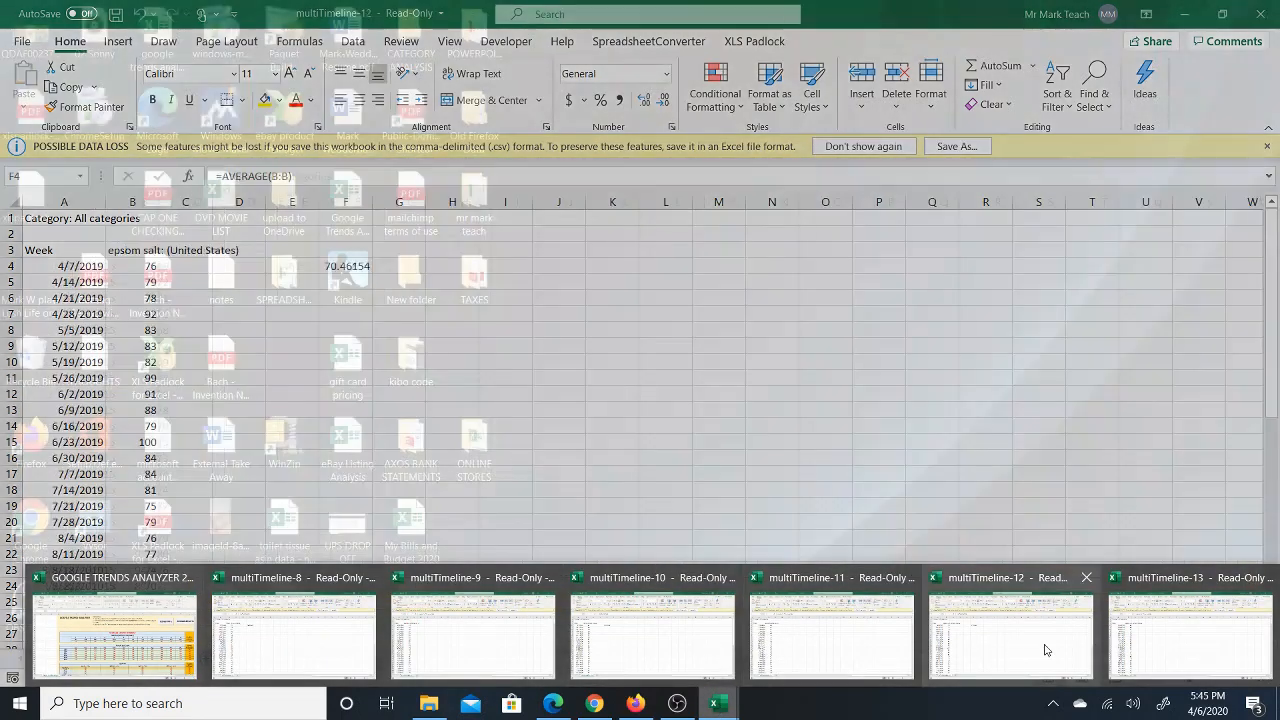
left_click(1177, 632)
key("ctrl+a")
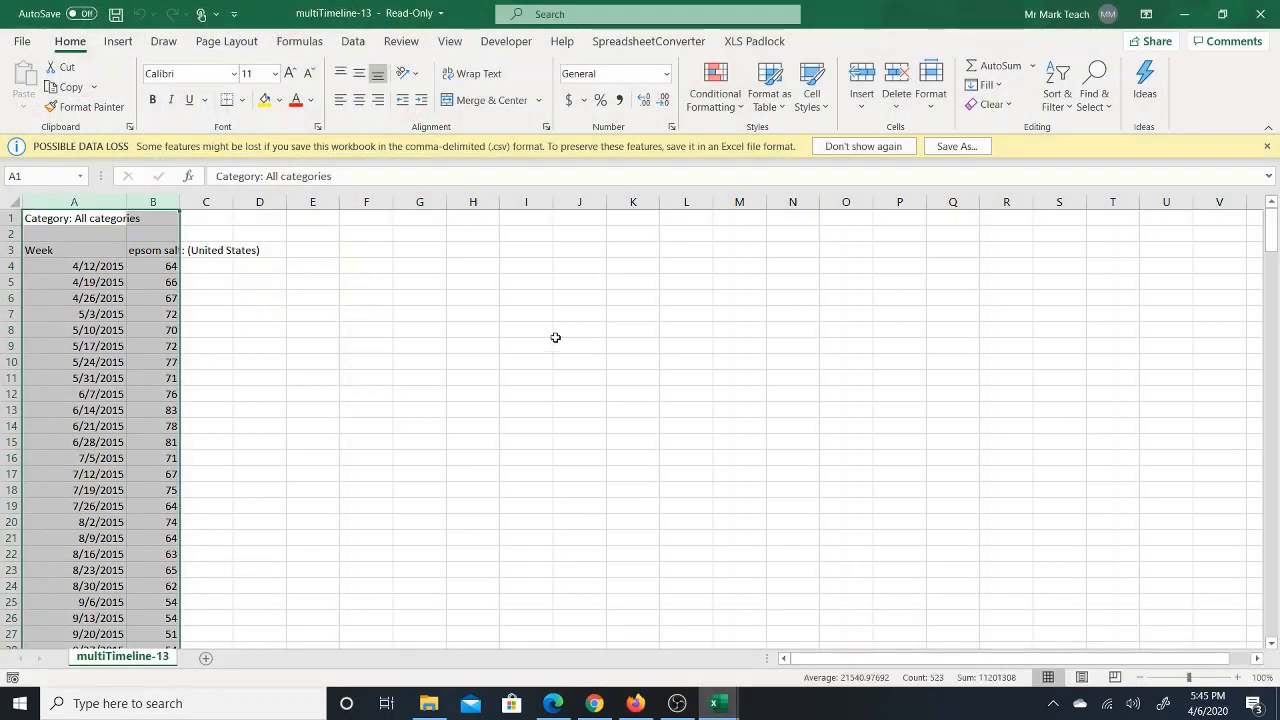
left_click_drag(82, 202, 135, 202)
right_click(86, 204)
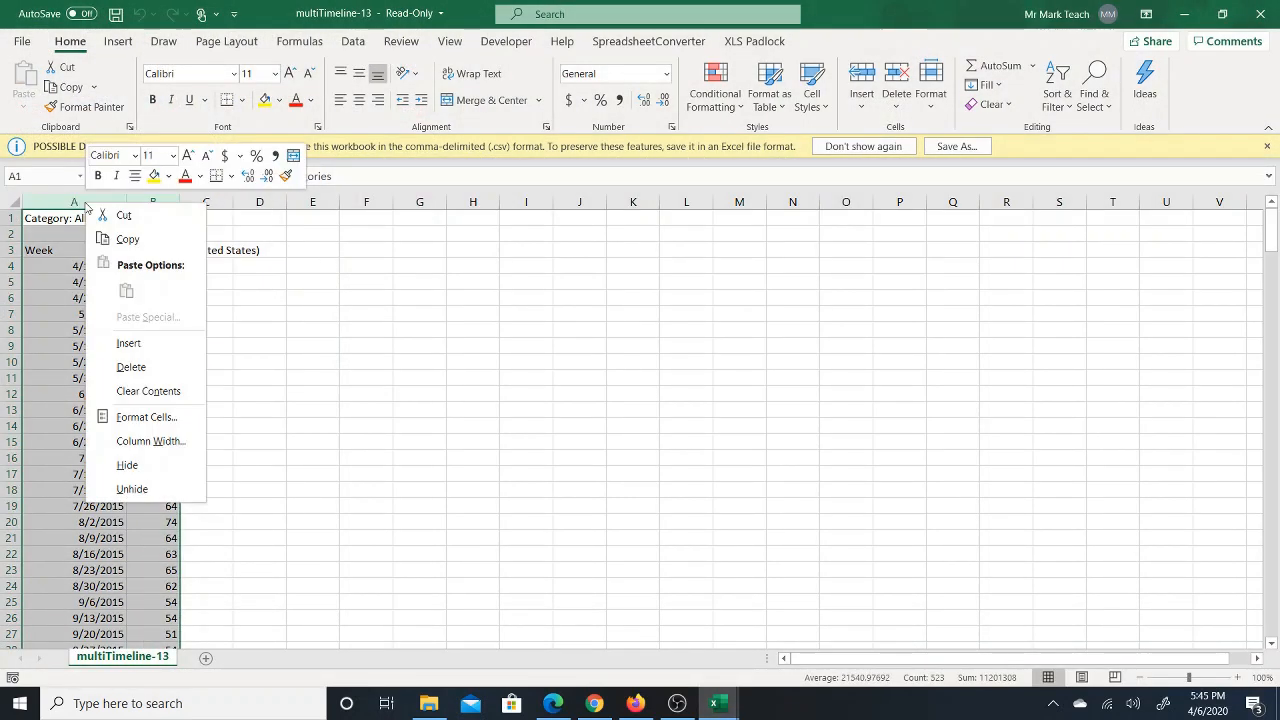
left_click(127, 239)
mouse_move(728, 697)
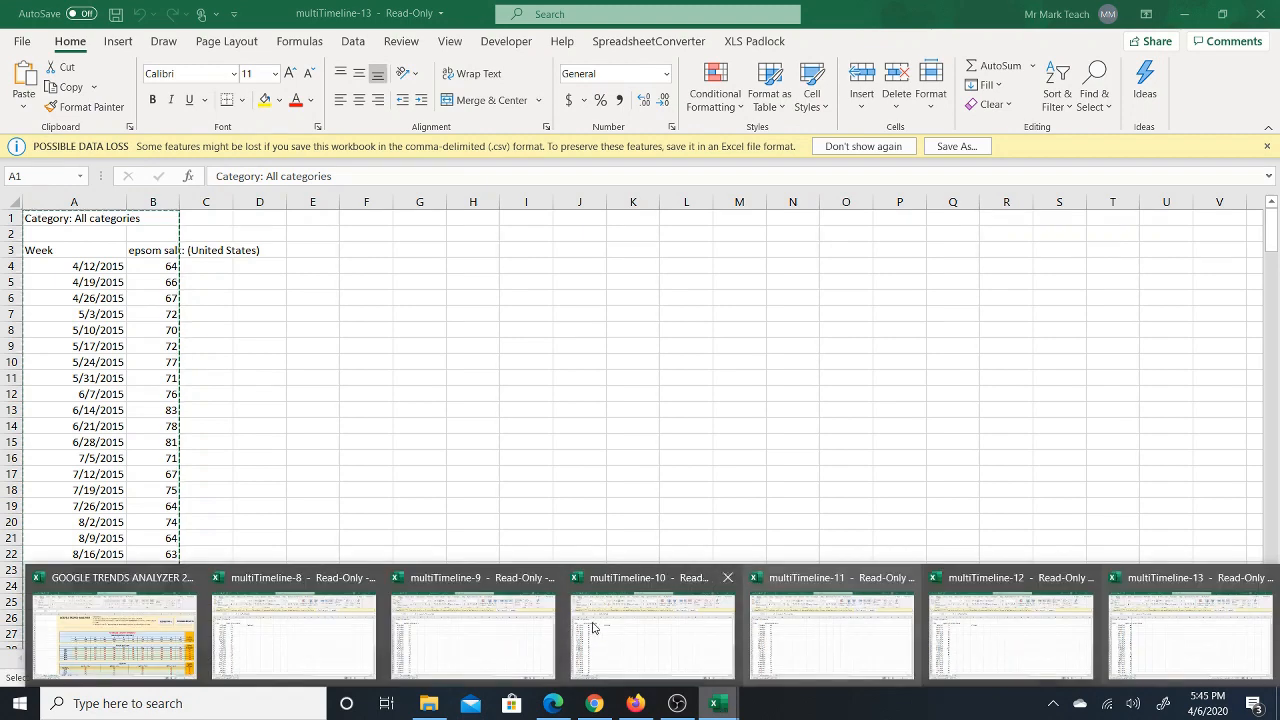
left_click(113, 635)
left_click(45, 175)
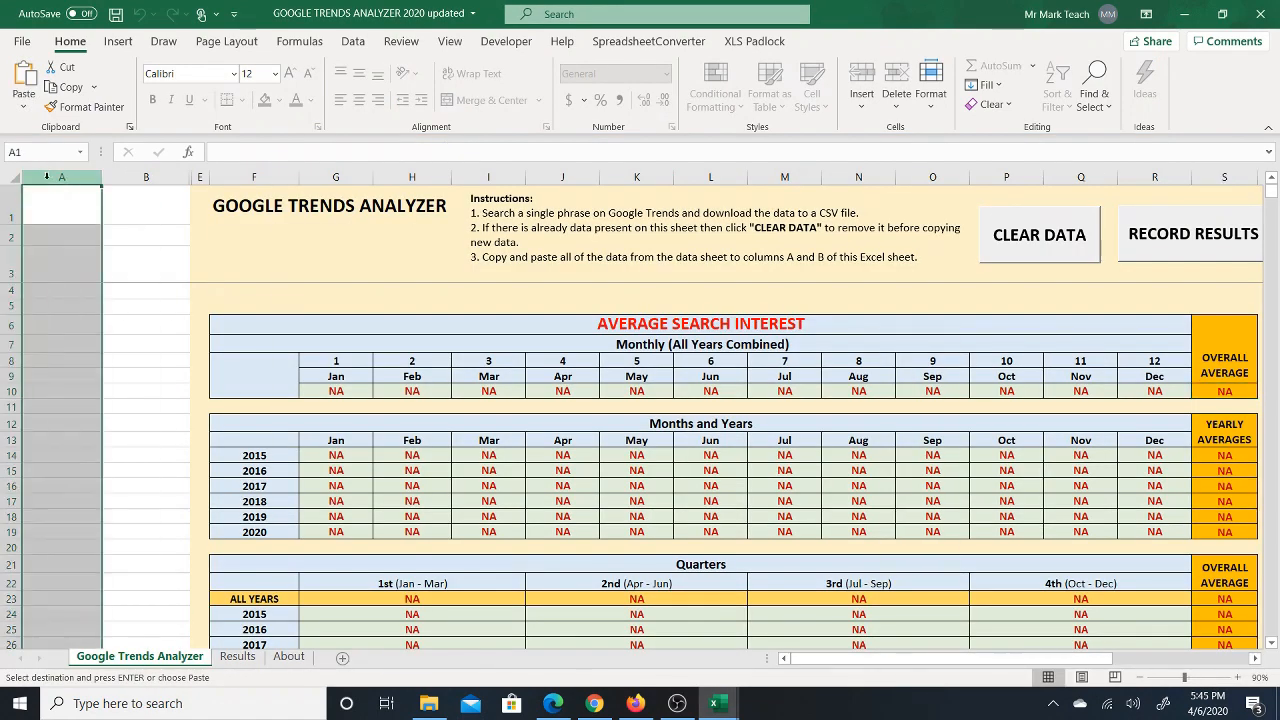
right_click(26, 176)
left_click(110, 268)
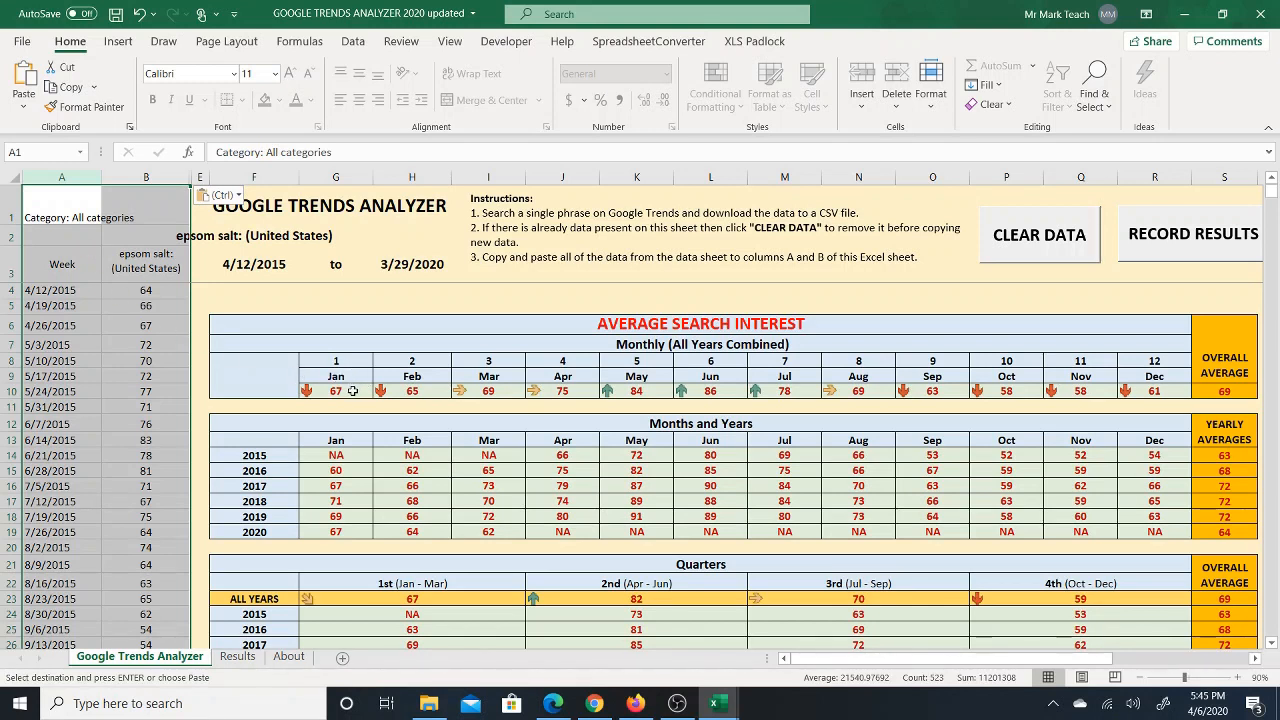
Look up epsom salt's overall and April averages in the analyzer and enter 69 and 75 as its past-5-years averages in the Google Sheets comparison.
left_click(1233, 392)
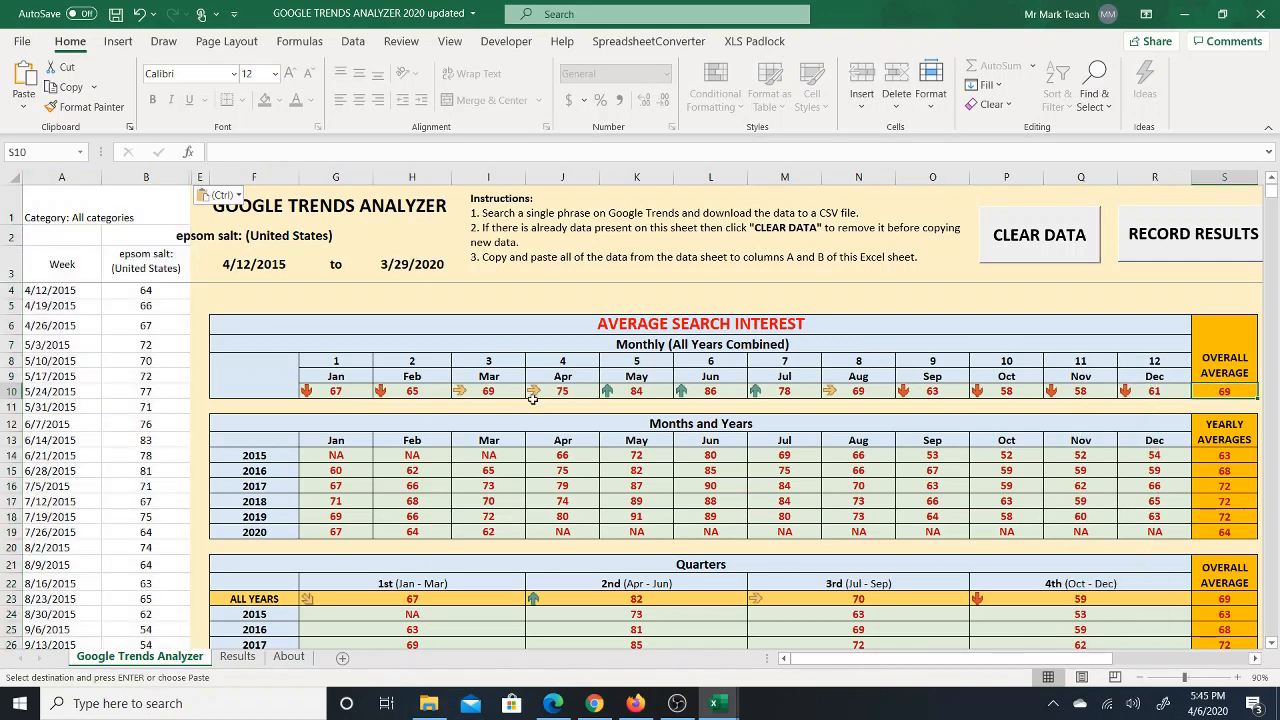
left_click(566, 391)
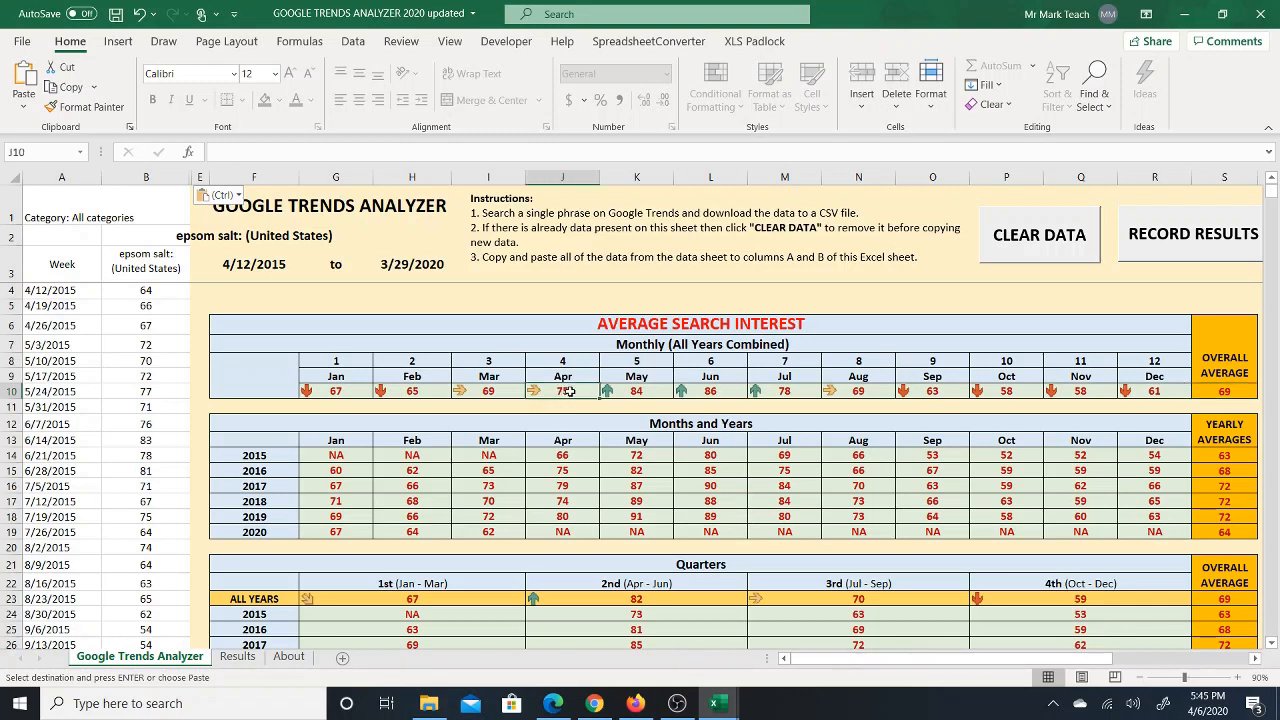
mouse_move(566, 535)
left_mouse_down()
mouse_move(563, 451)
mouse_move(566, 533)
left_mouse_up()
left_click(565, 456)
left_click(565, 391)
left_click(635, 703)
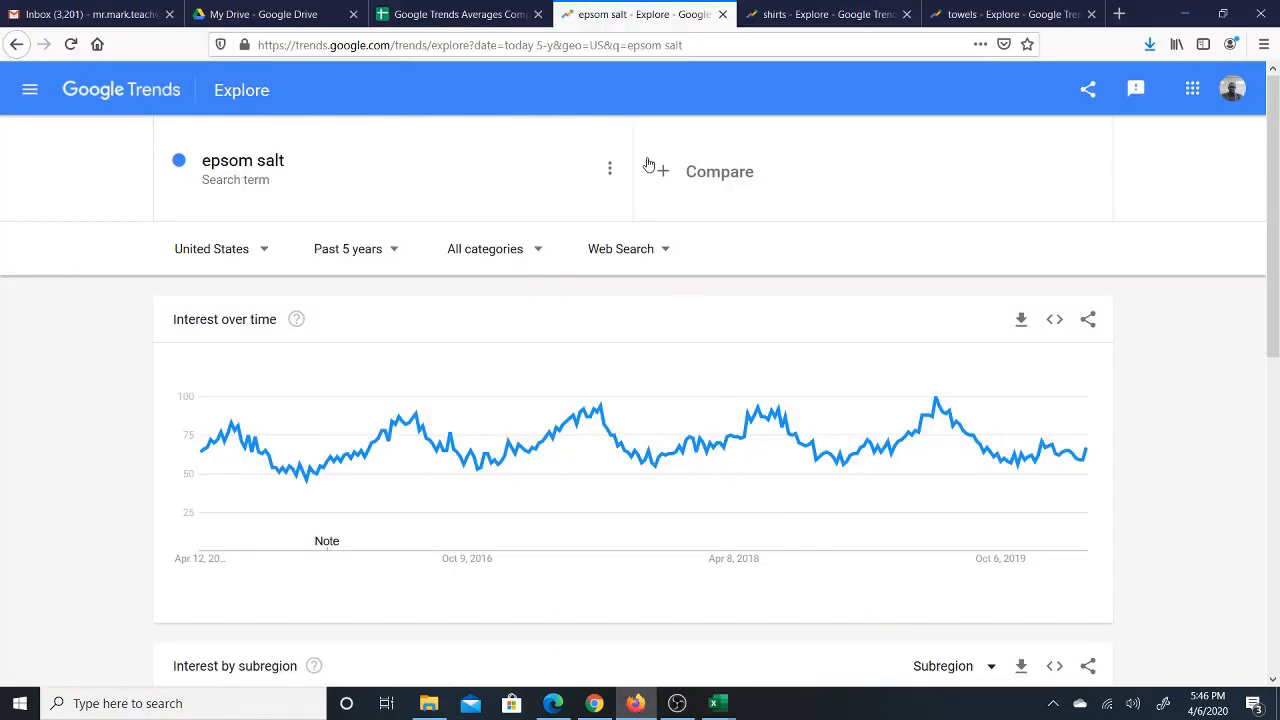
left_click(455, 14)
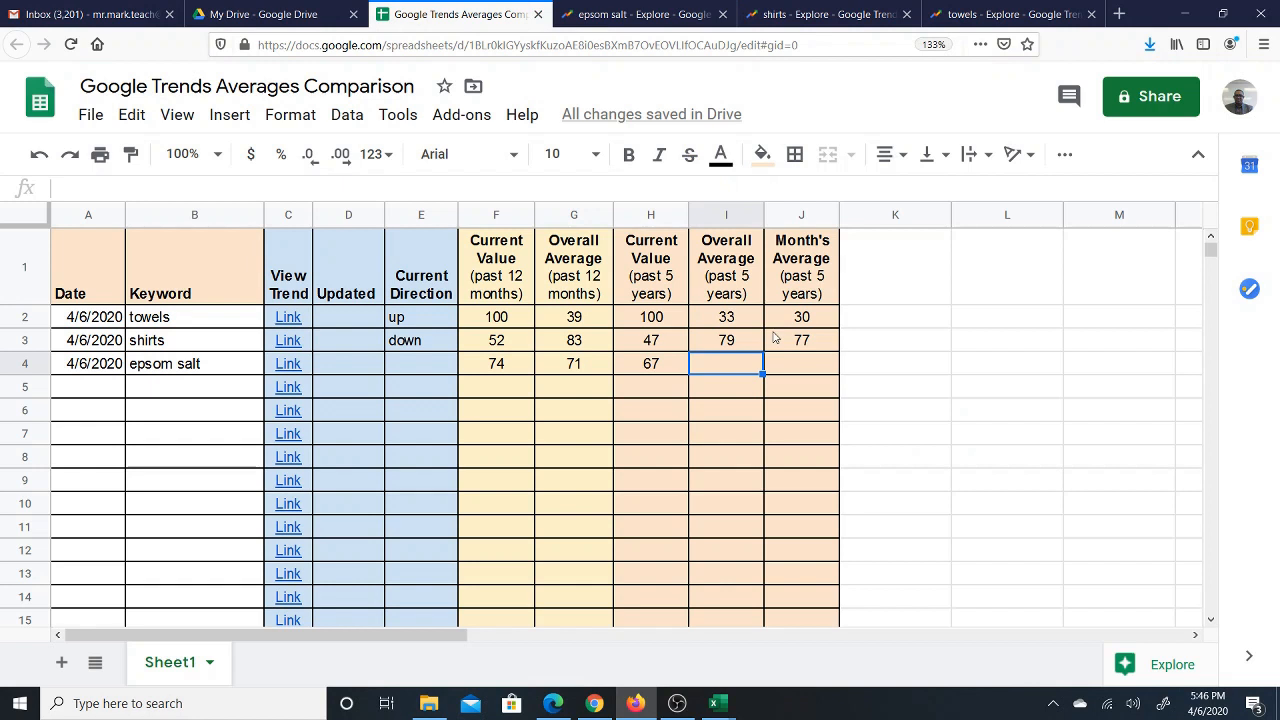
type("75")
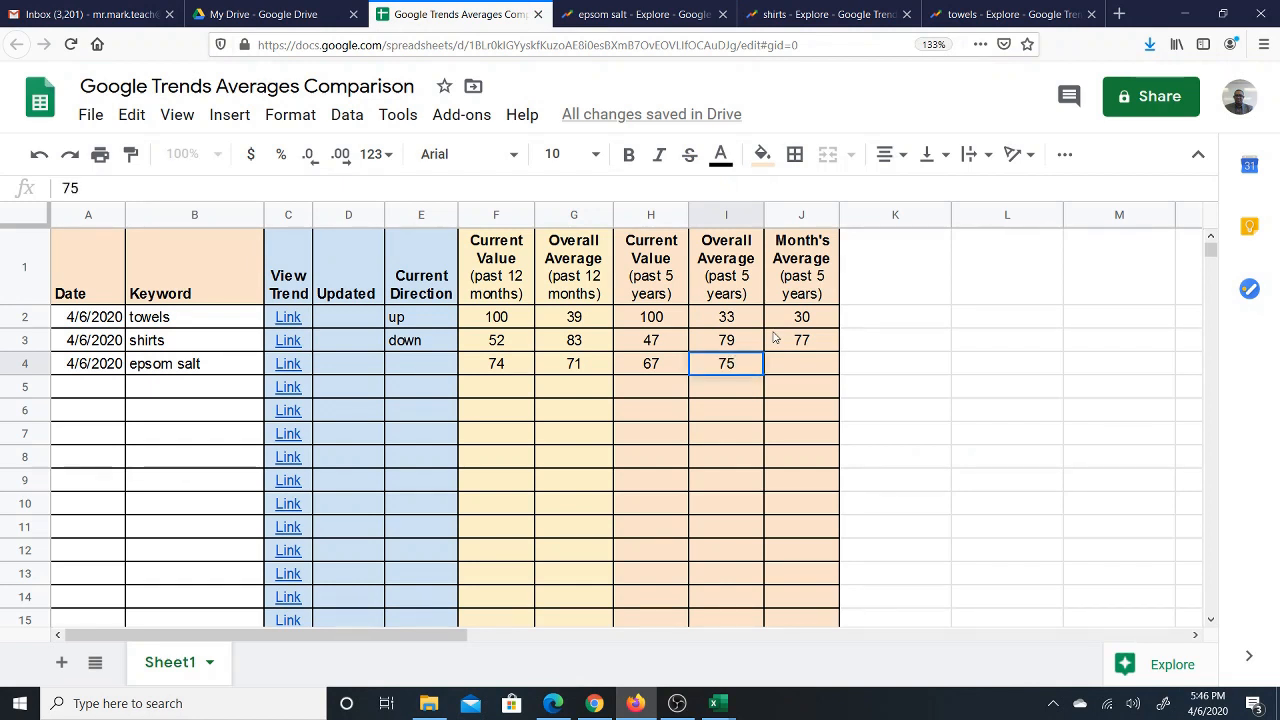
key("BackSpace")
type("69")
key("Tab")
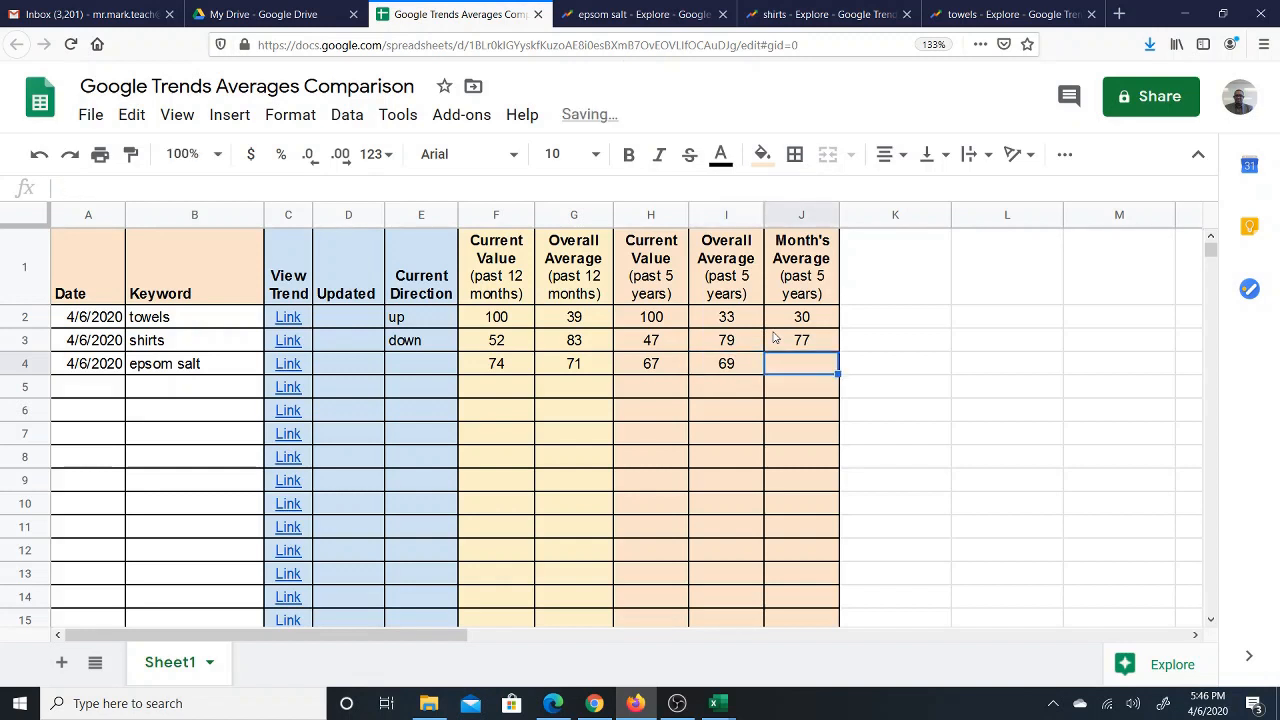
type("75")
key("Return")
Compare the past-5-years current values of epsom salt and shirts with their overall and month's averages.
key("Up")
key("Left")
key("Left")
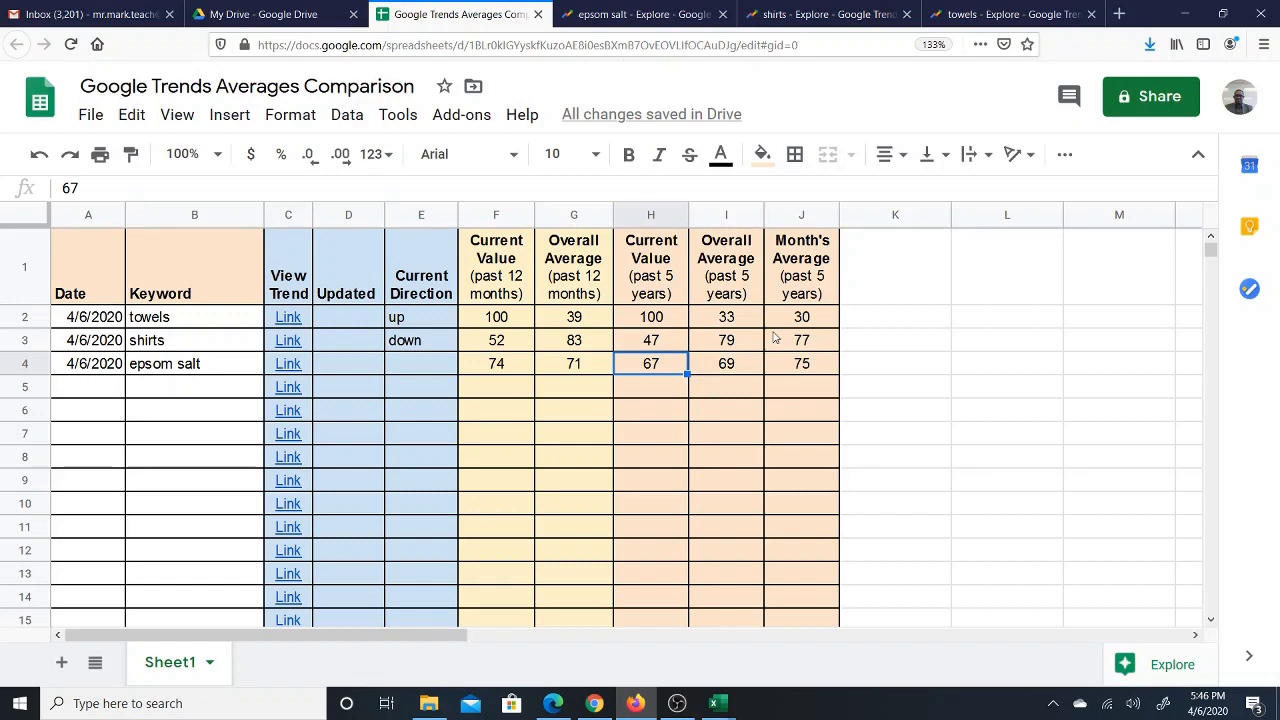
key("Up")
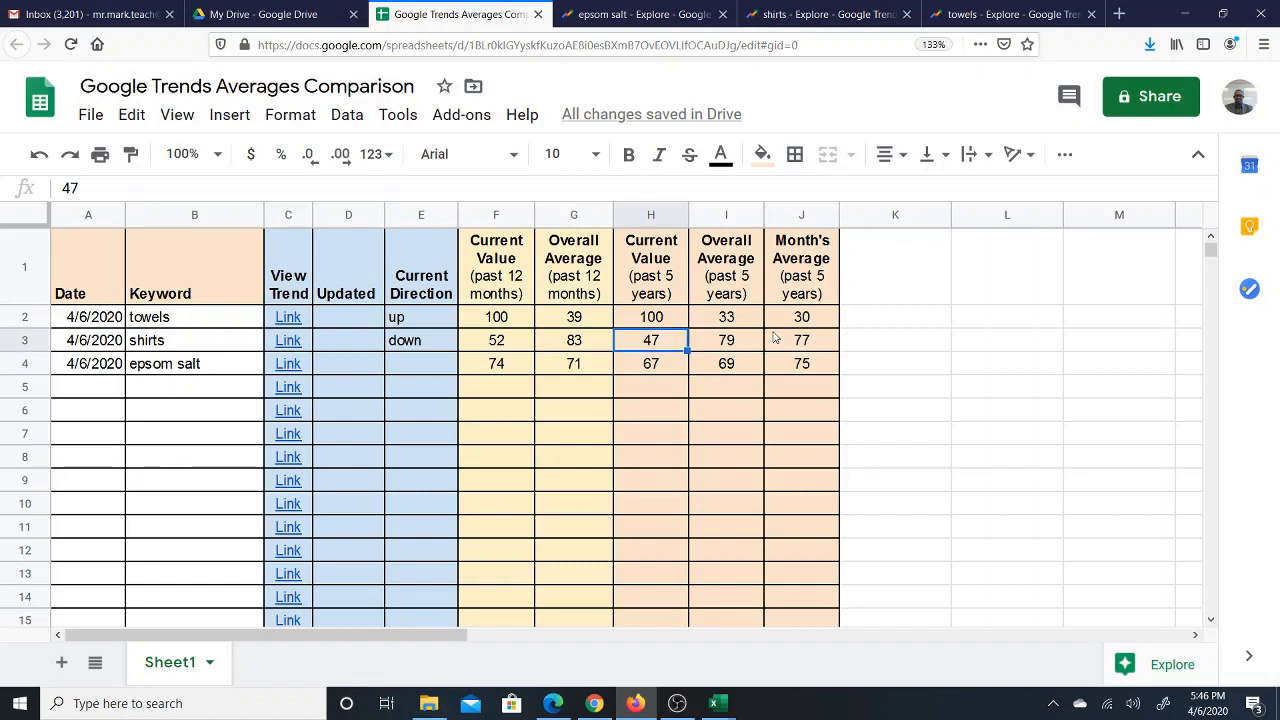
key("Right")
key("Right")
key("Left")
key("Left")
key("Left")
key("Right")
Compare the towels past-5-years current value with its averages and select the Current Direction cell for epsom salt.
key("Up")
key("Right")
key("Right")
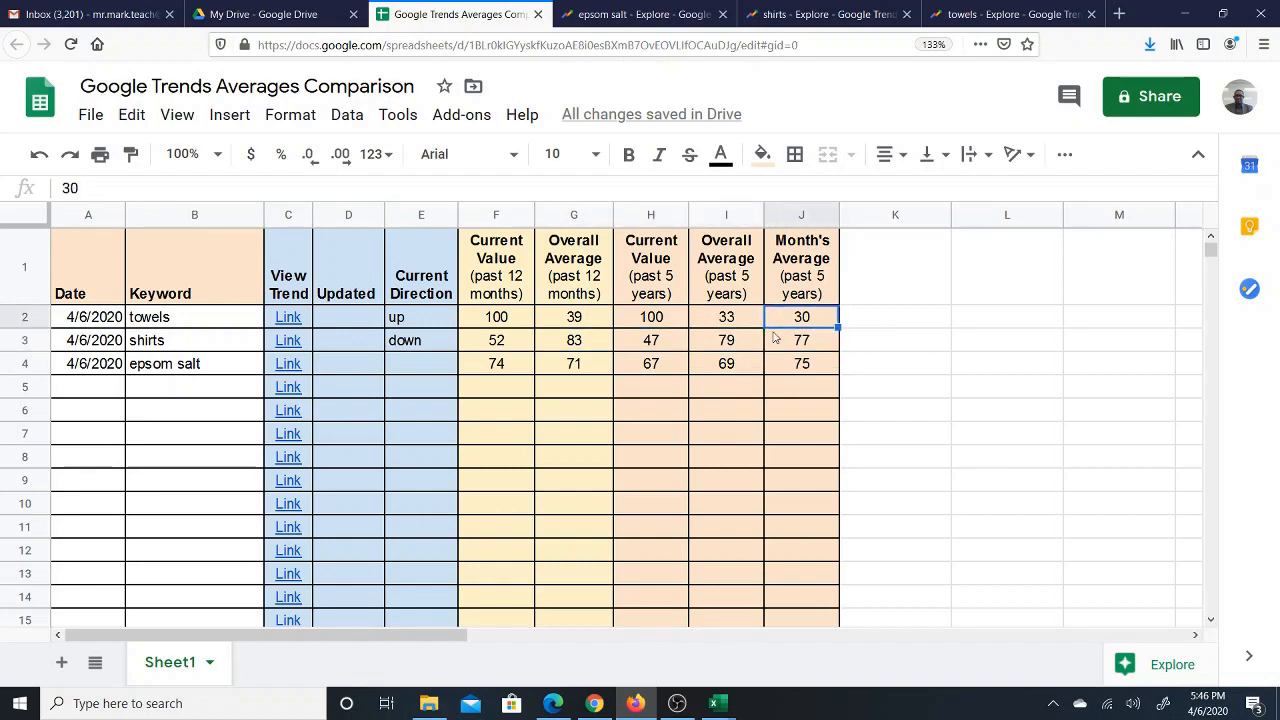
key("Left")
key("Left")
key("Left")
key("Right")
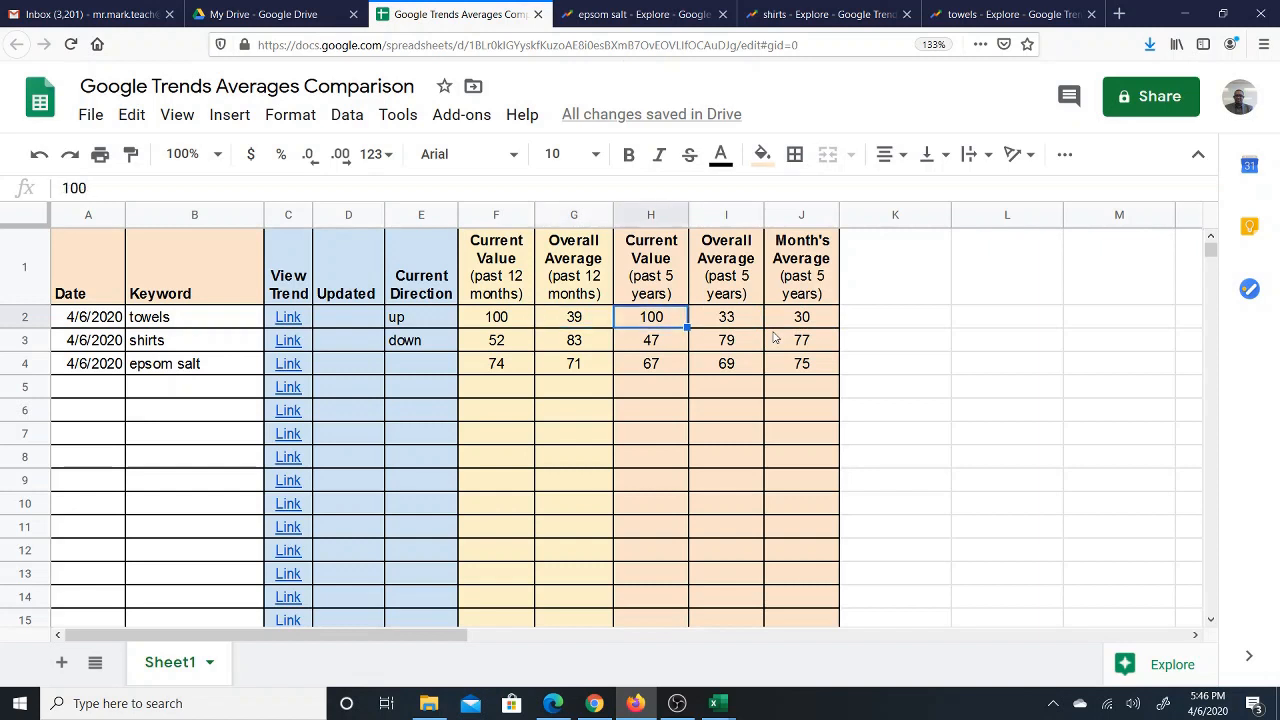
key("Down")
key("Down")
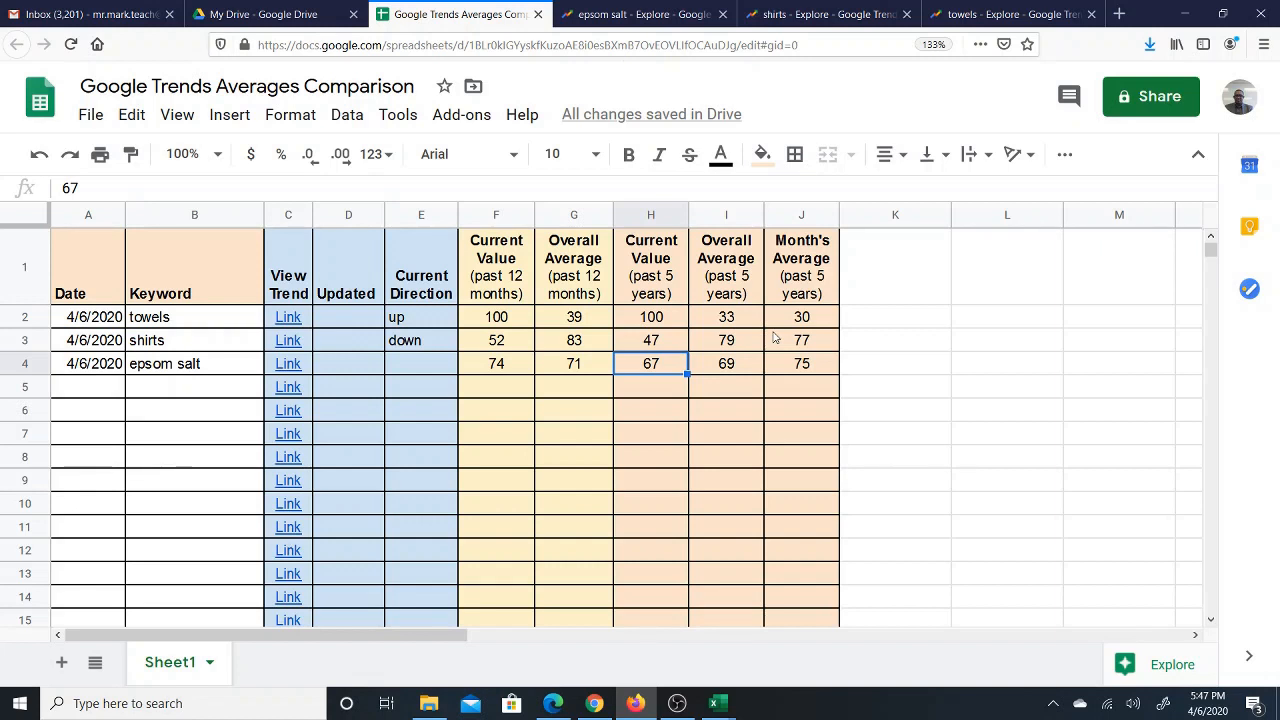
key("Left")
key("Left")
key("Left")
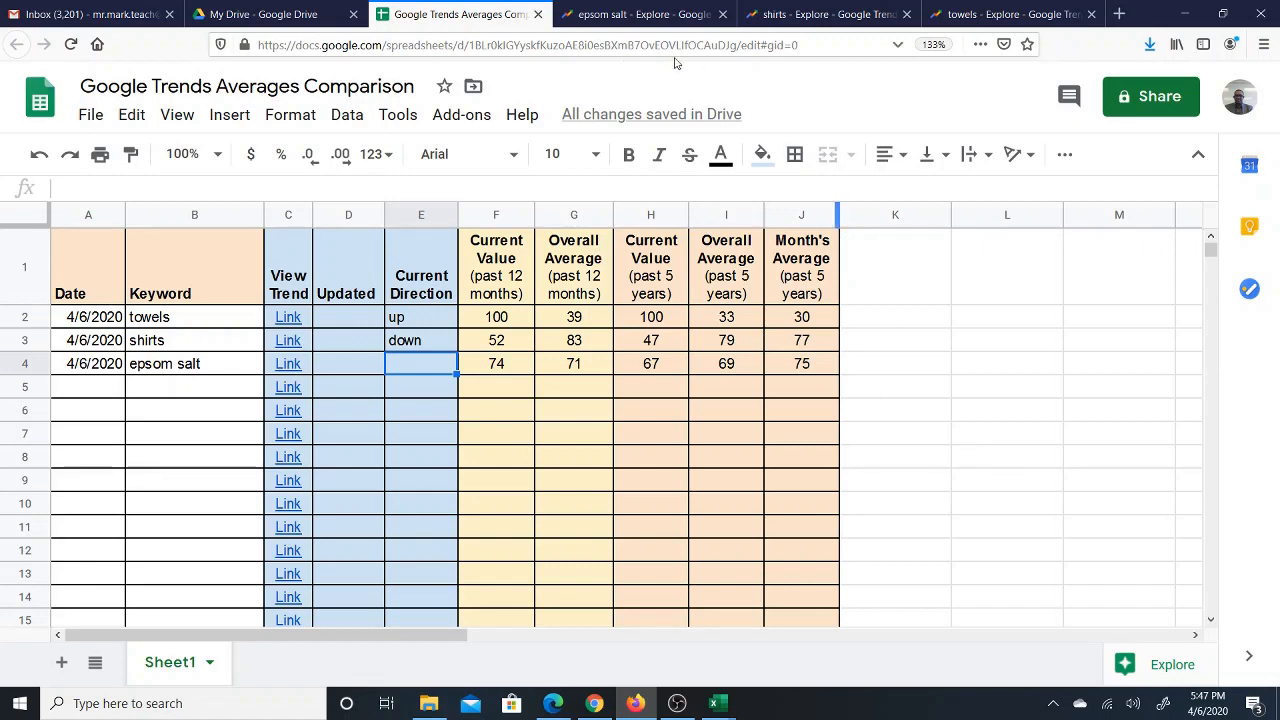
Review the epsom salt past-5-years trend in Google Trends and its dates and monthly averages by year in the Excel analyzer.
left_click(714, 703)
mouse_move(705, 700)
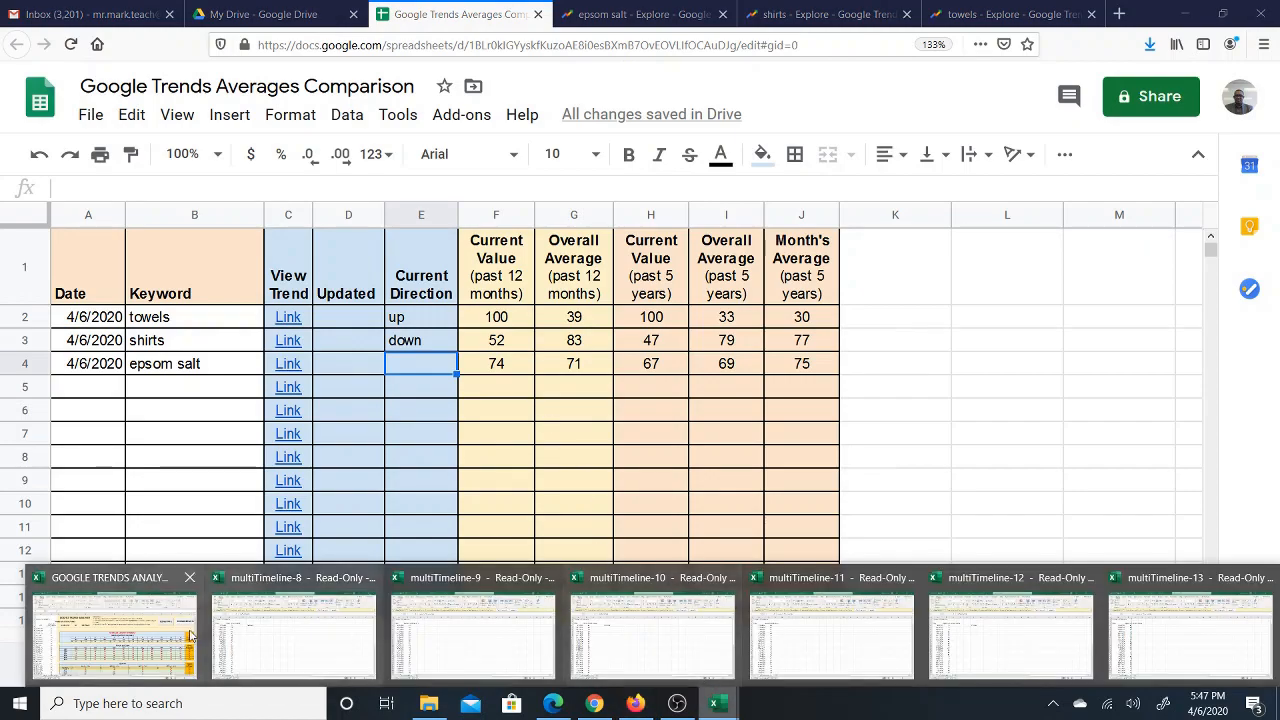
left_click(114, 636)
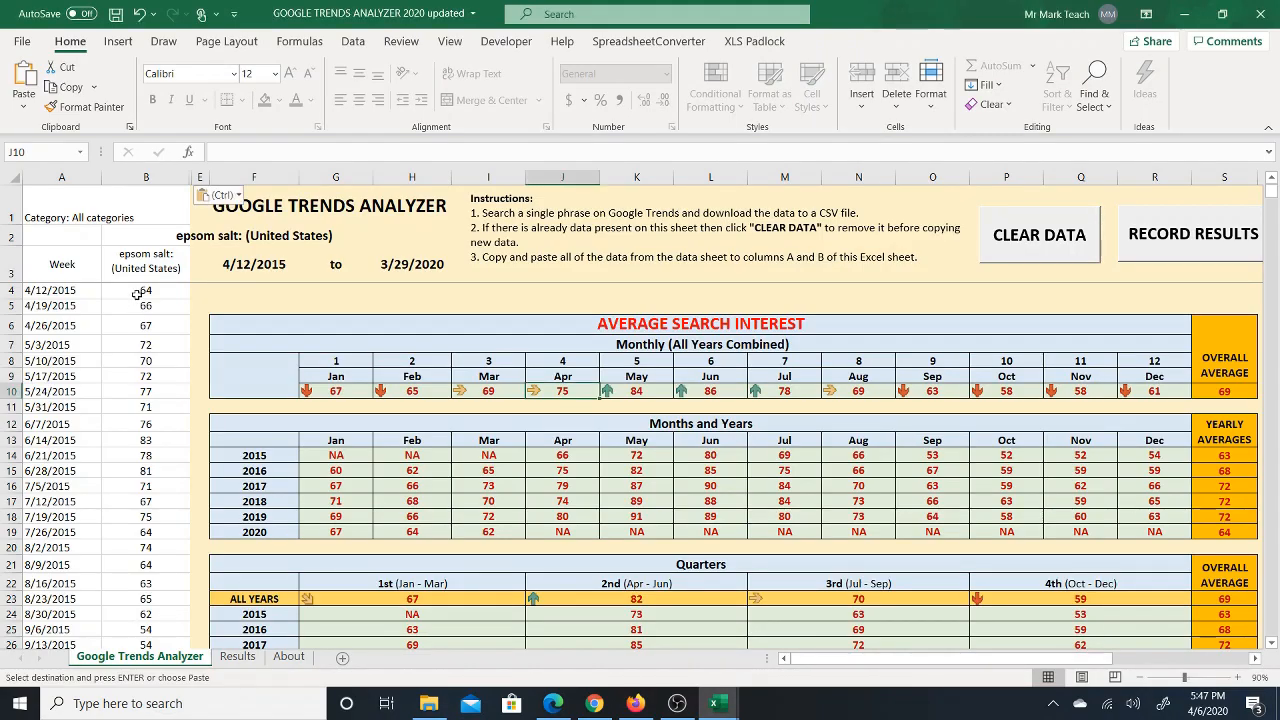
left_click(241, 291)
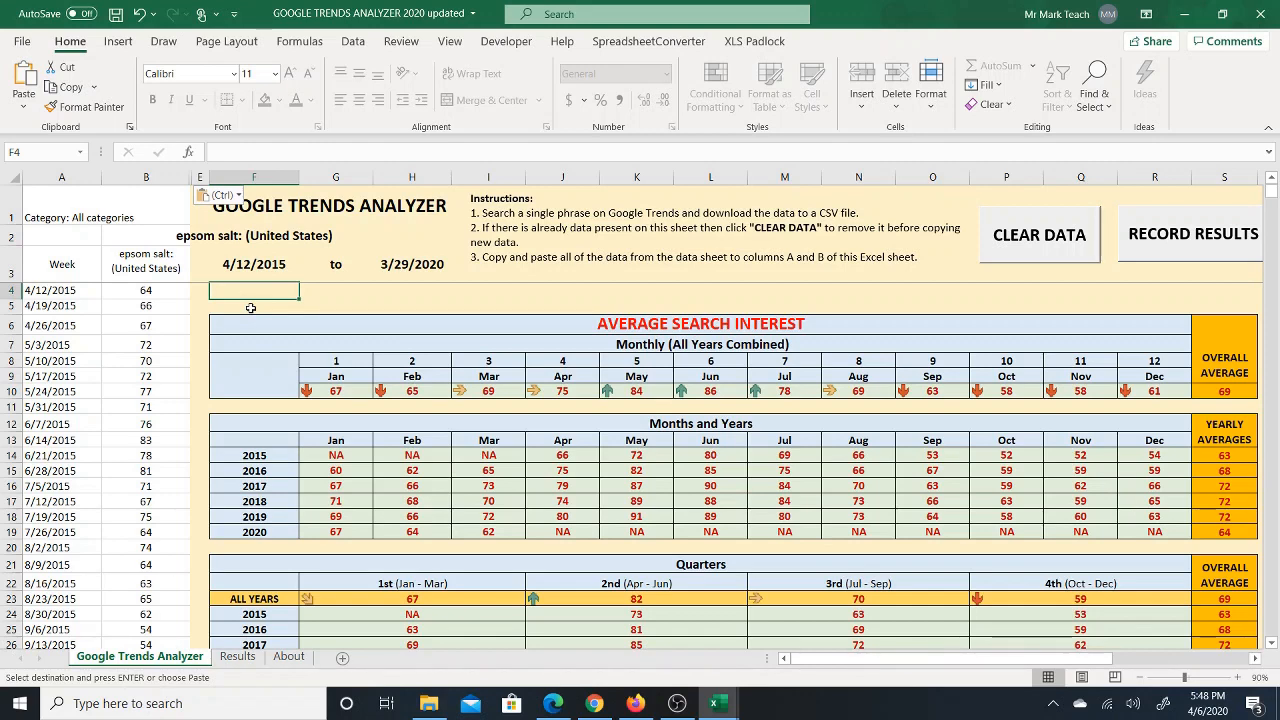
left_click(636, 703)
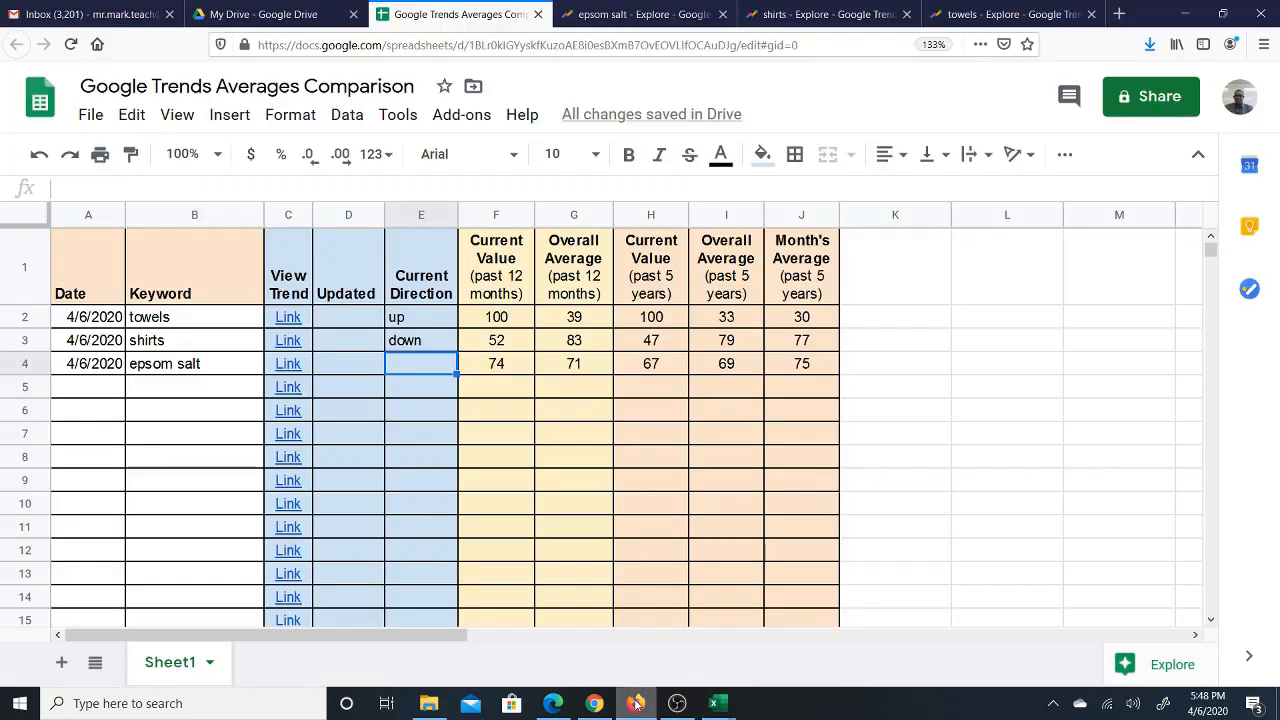
left_click(616, 14)
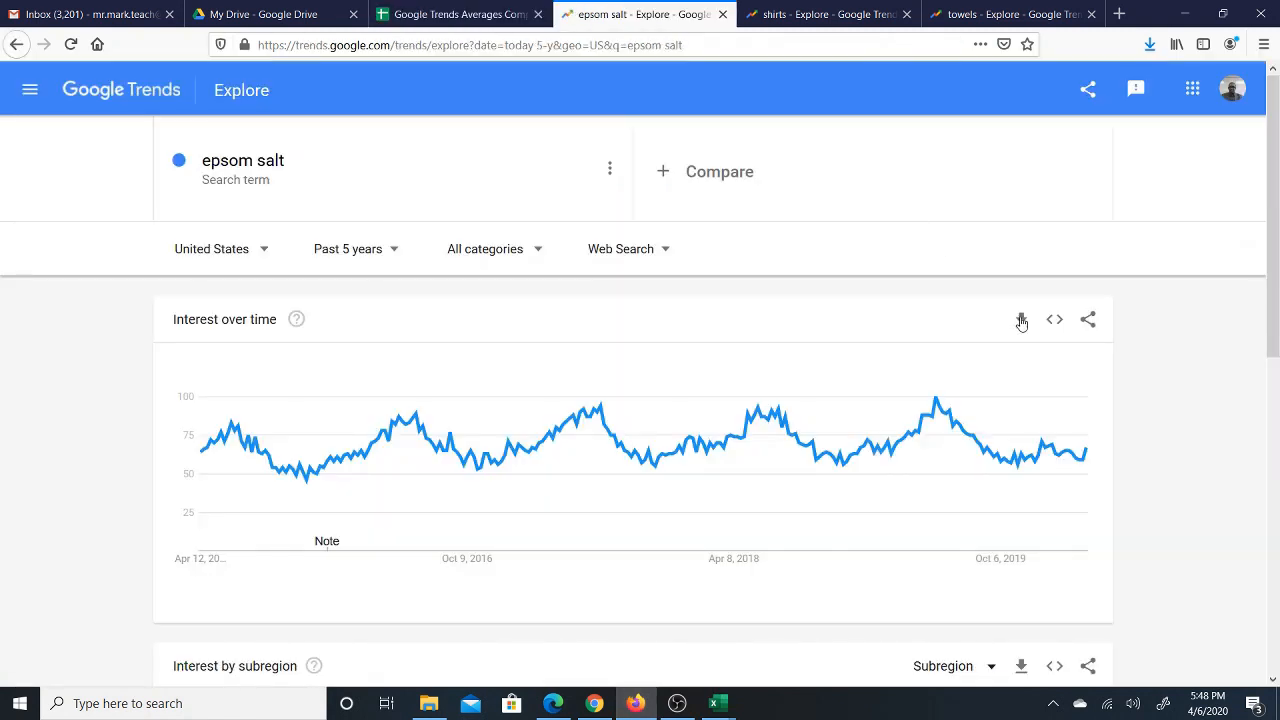
left_click(726, 700)
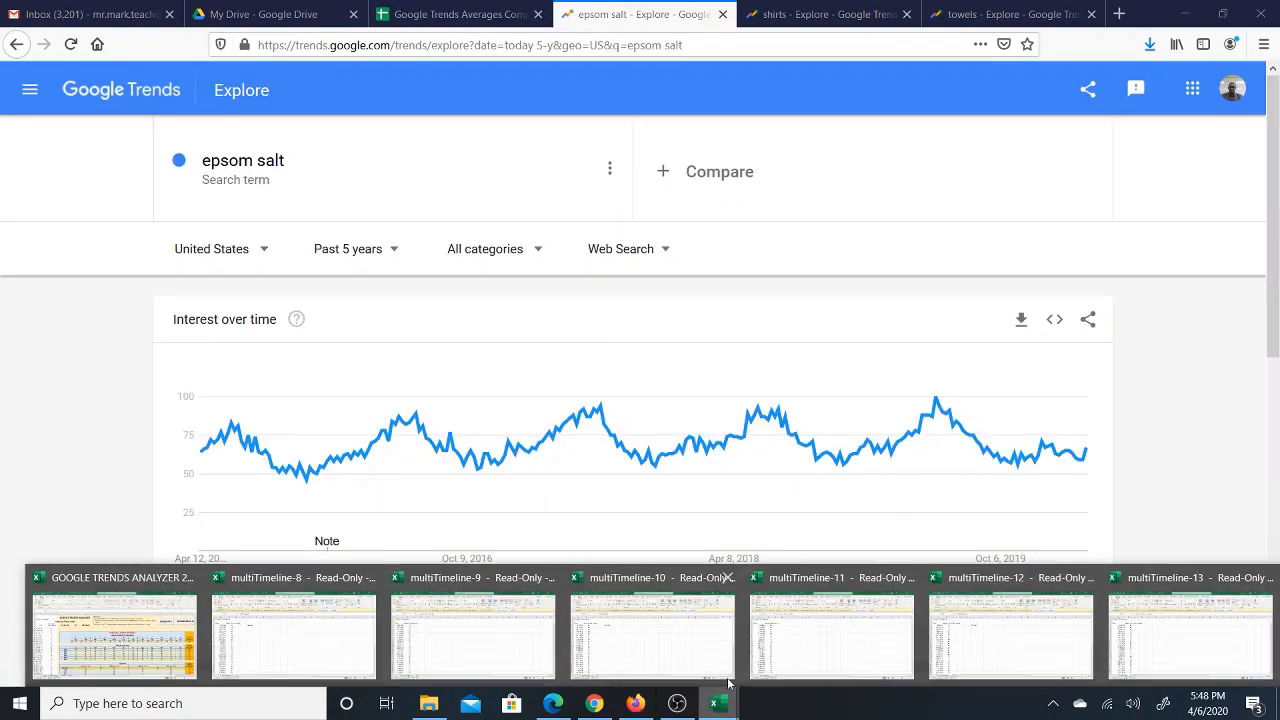
left_click(168, 612)
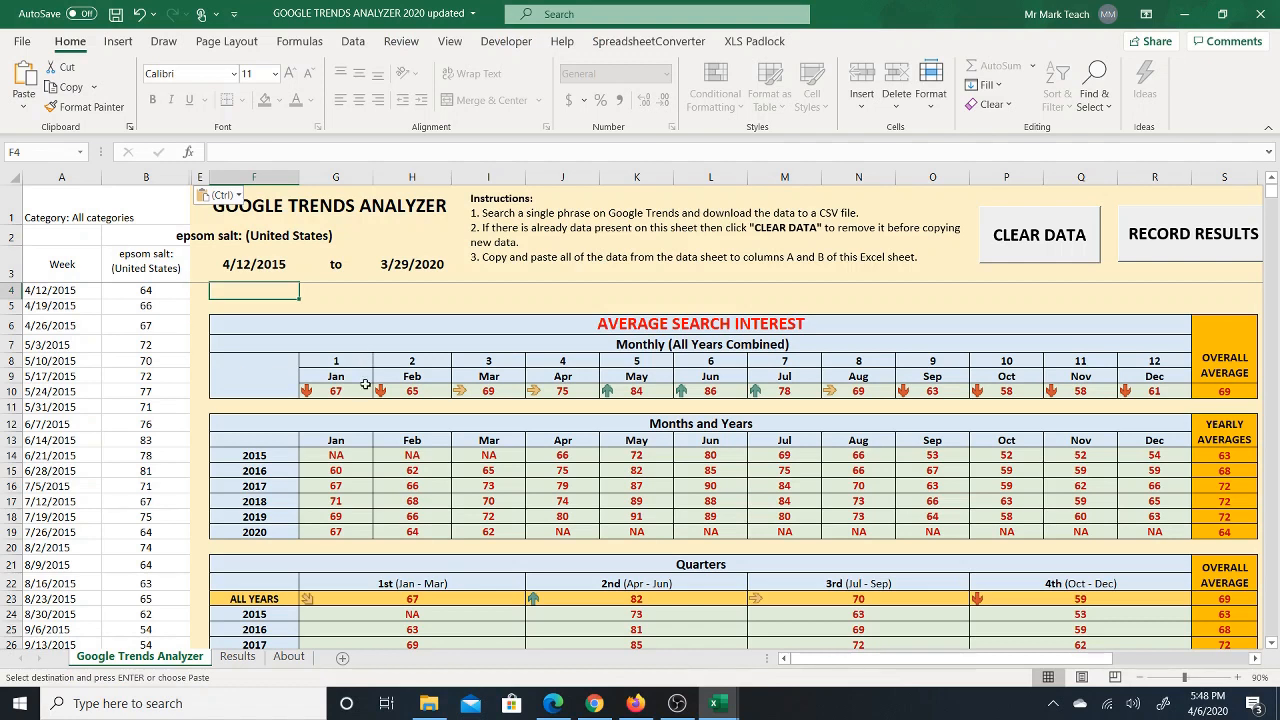
left_click(350, 441)
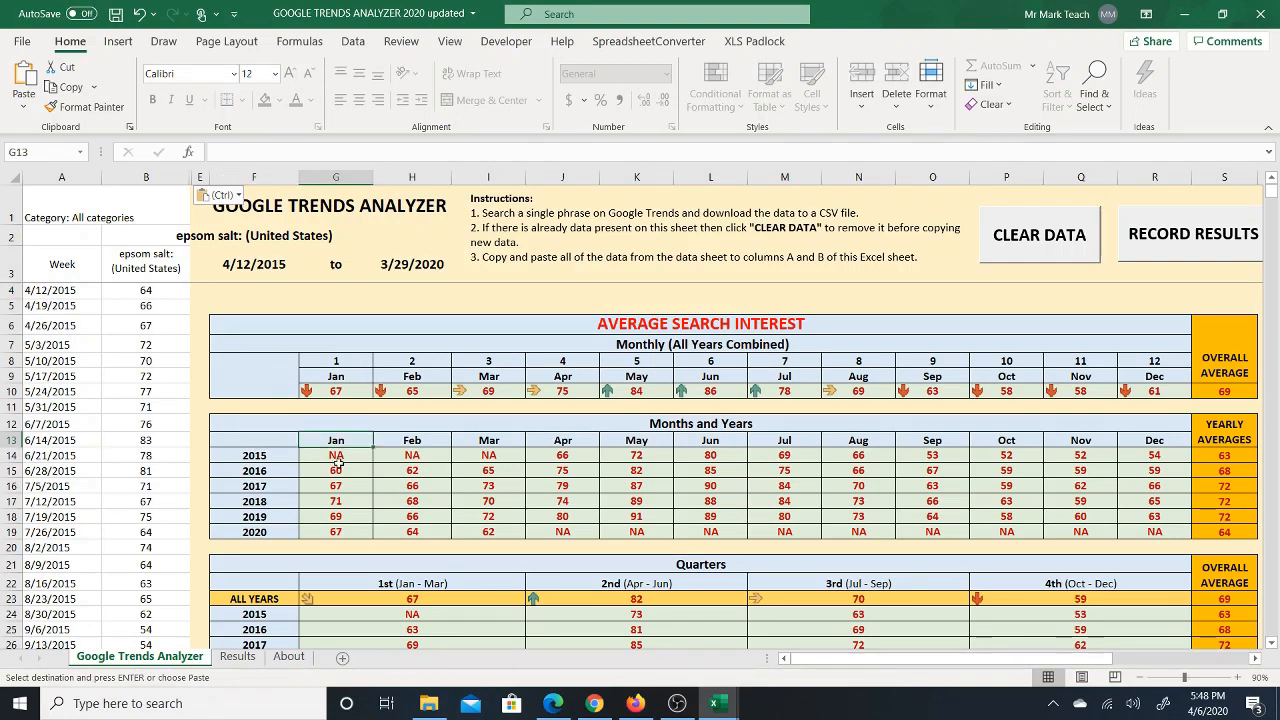
left_click(330, 457)
left_click(339, 471)
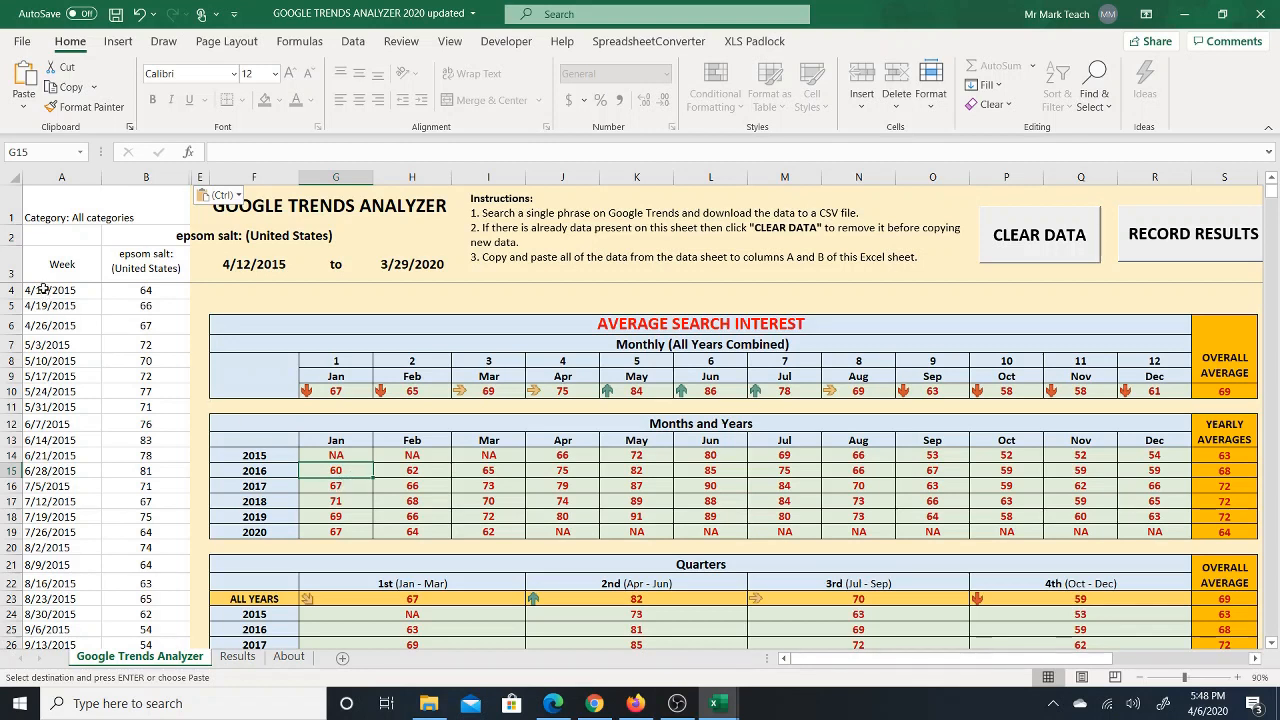
Examine the April and May 2015 weekly epsom salt values and how they relate to the 2015 monthly averages.
left_click_drag(43, 289, 66, 334)
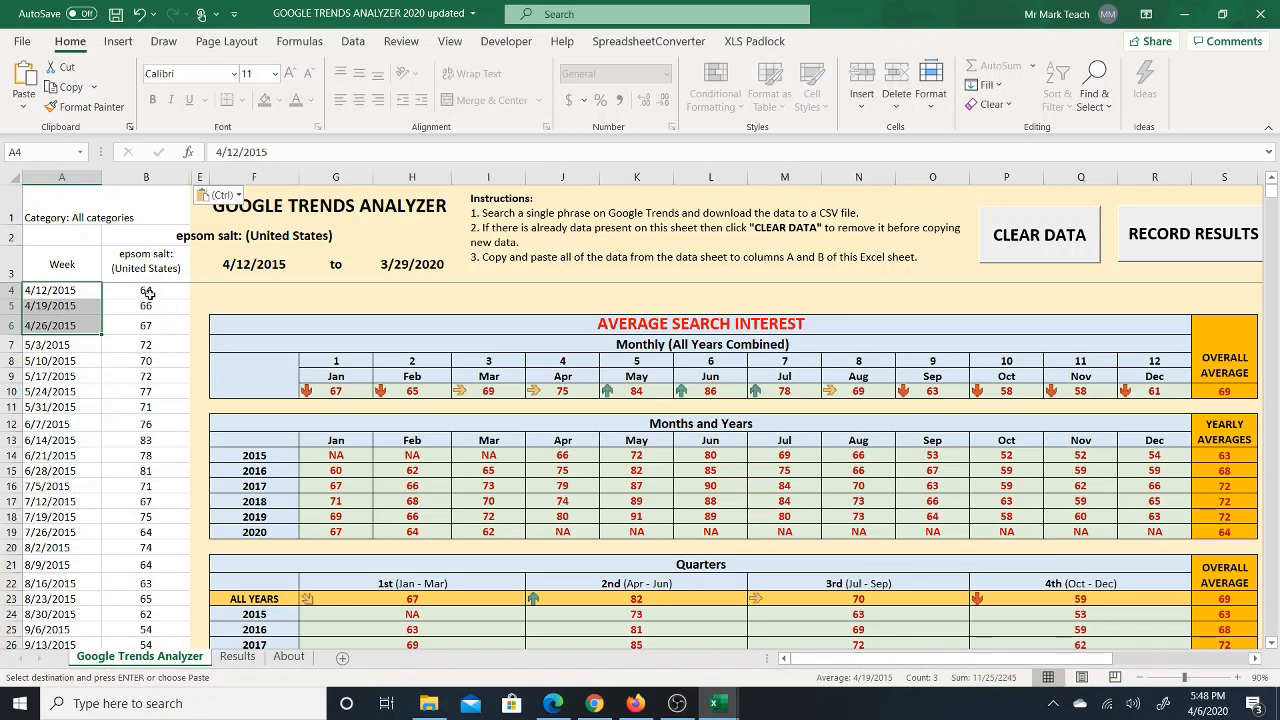
left_click_drag(150, 292, 129, 326)
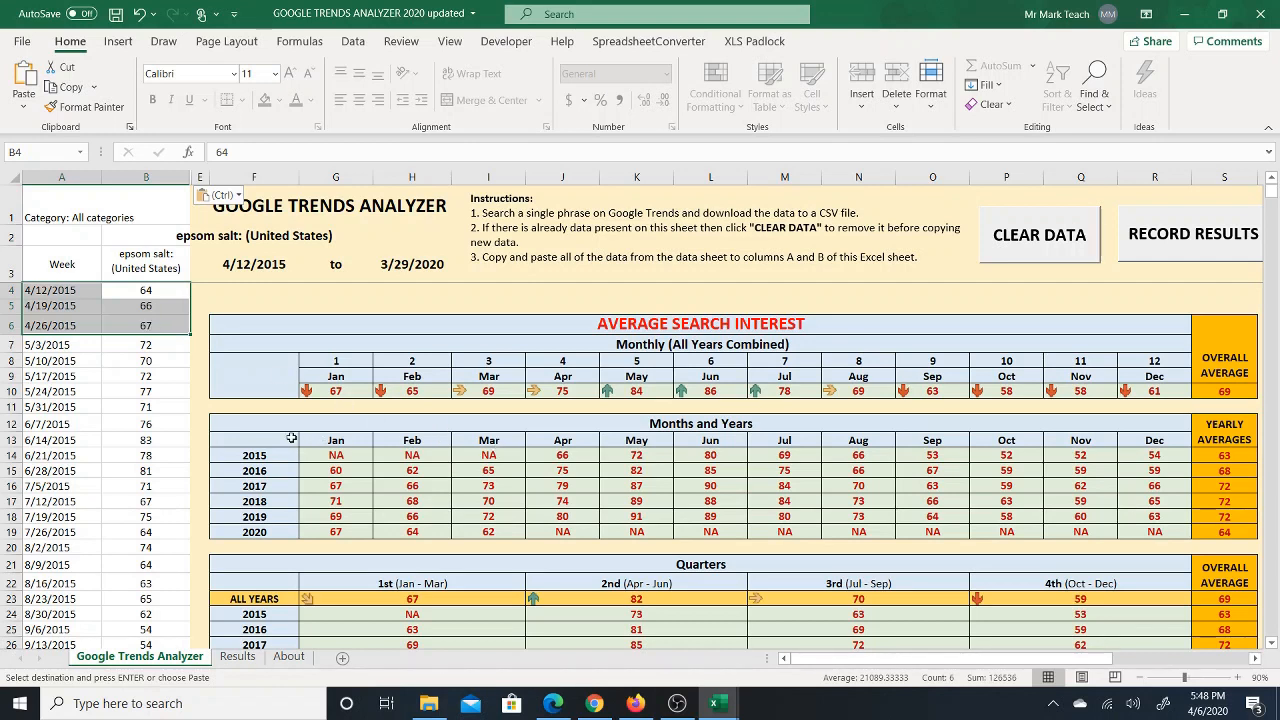
left_click(255, 456)
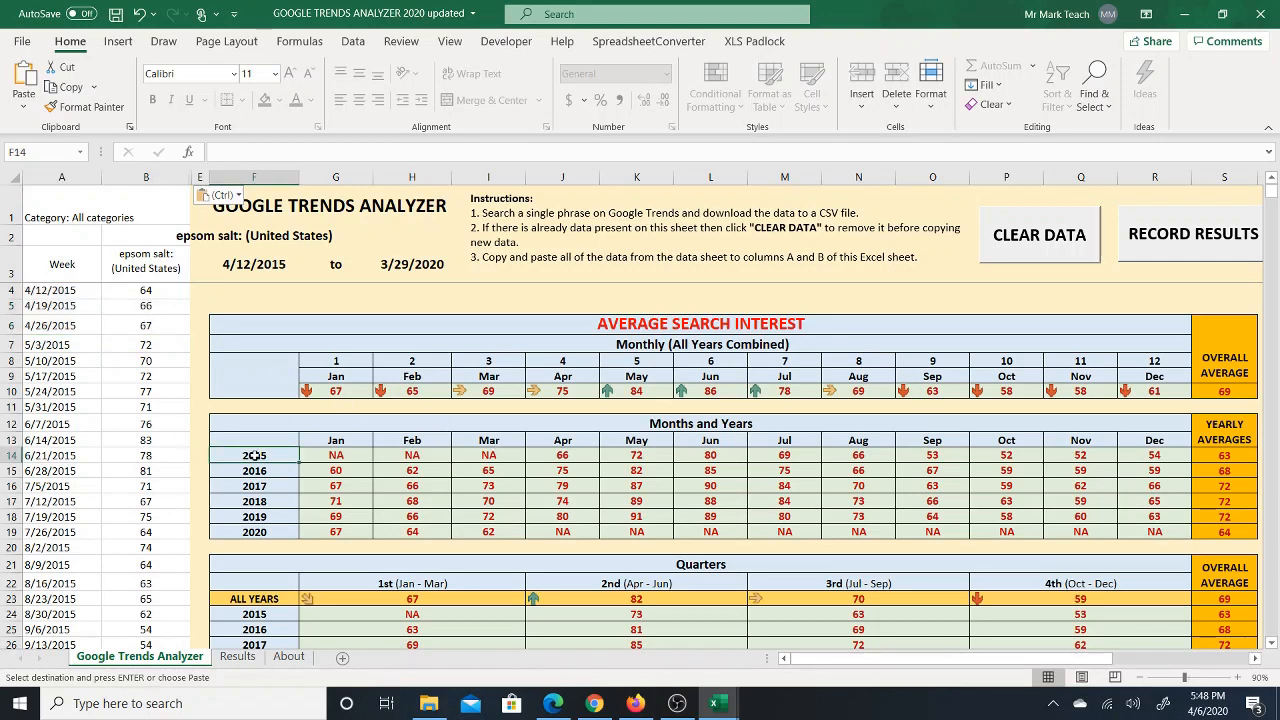
left_click_drag(255, 456, 567, 455)
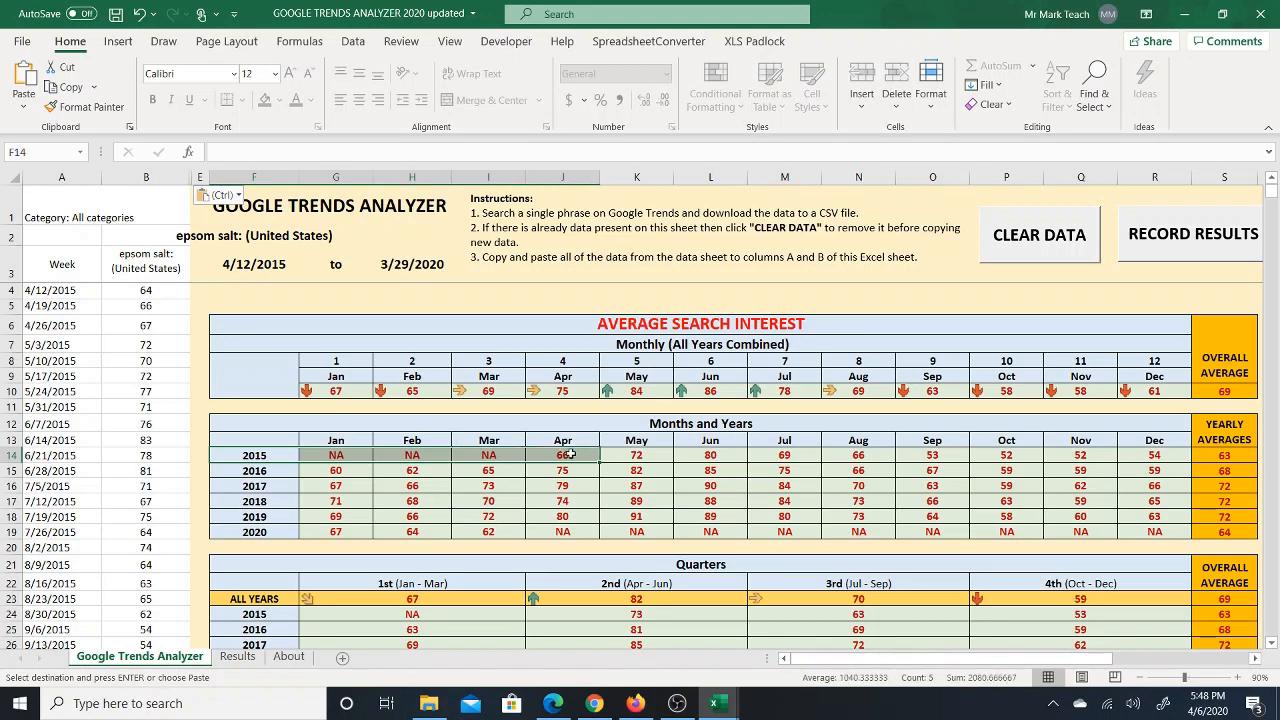
left_click_drag(168, 296, 166, 322)
left_click(561, 456)
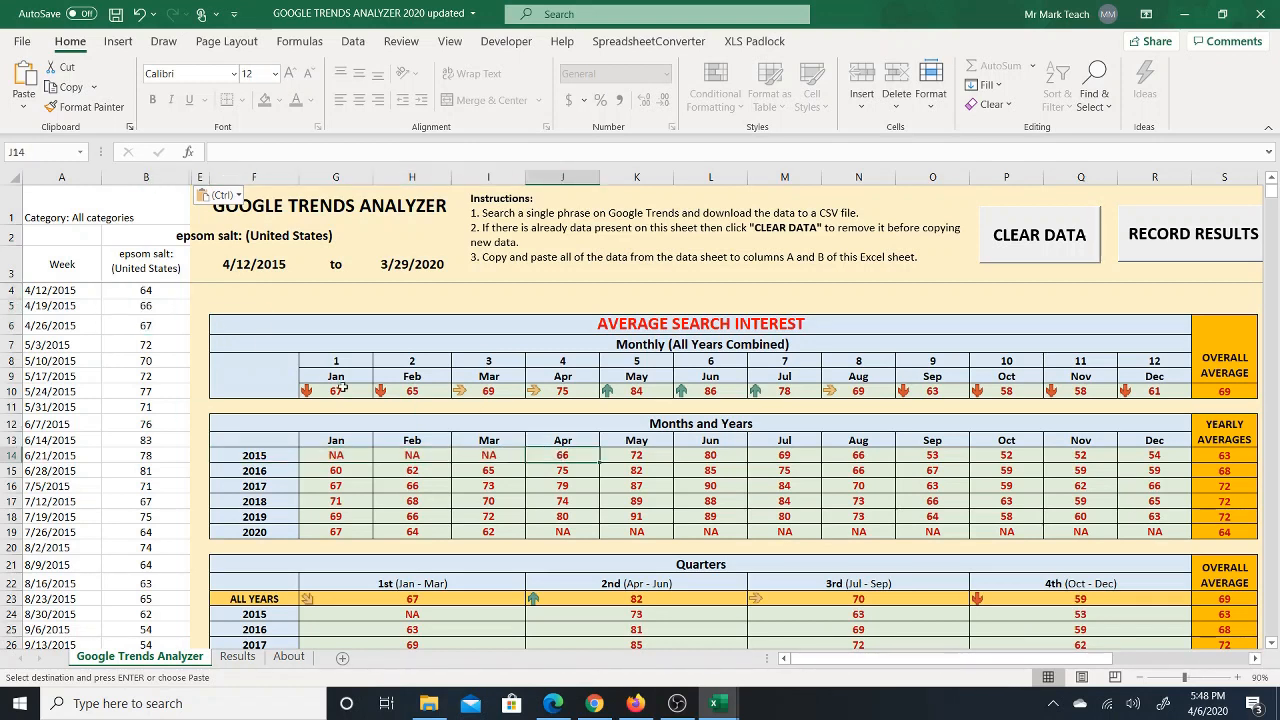
left_click_drag(72, 343, 150, 406)
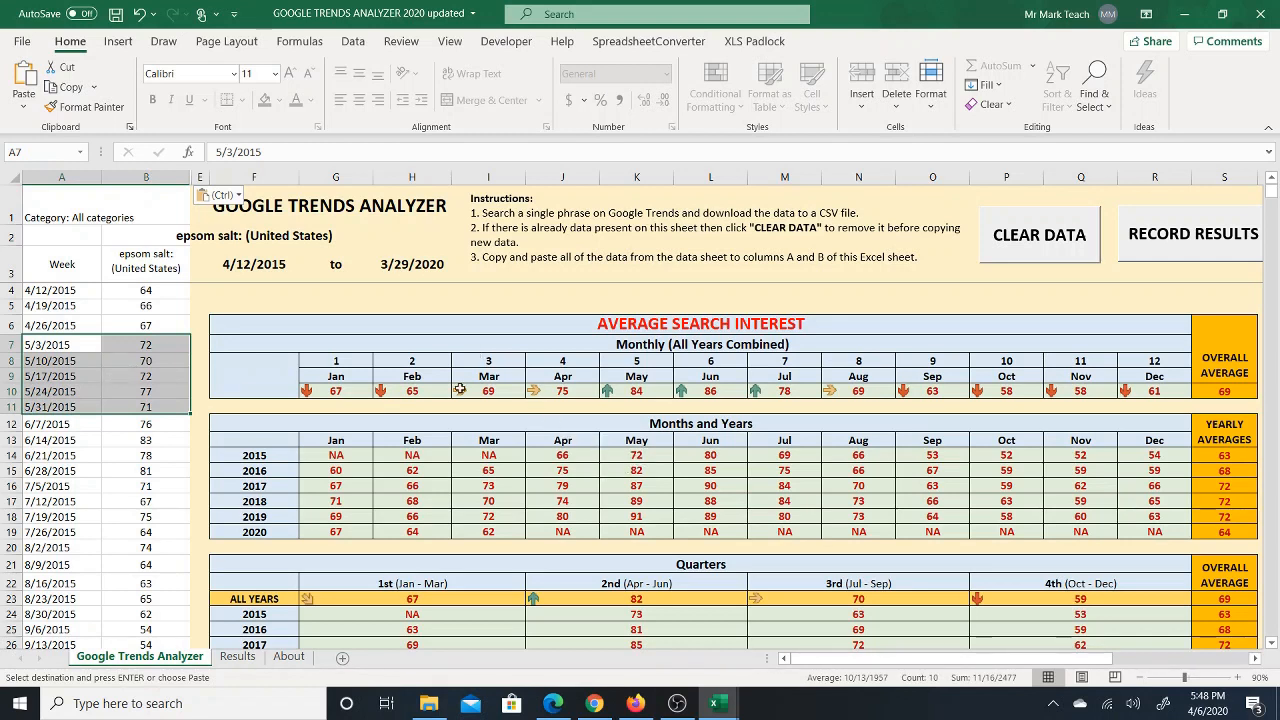
Review the recorded monthly search interest for shirts in the Results sheet, including January, July and August.
left_click(238, 657)
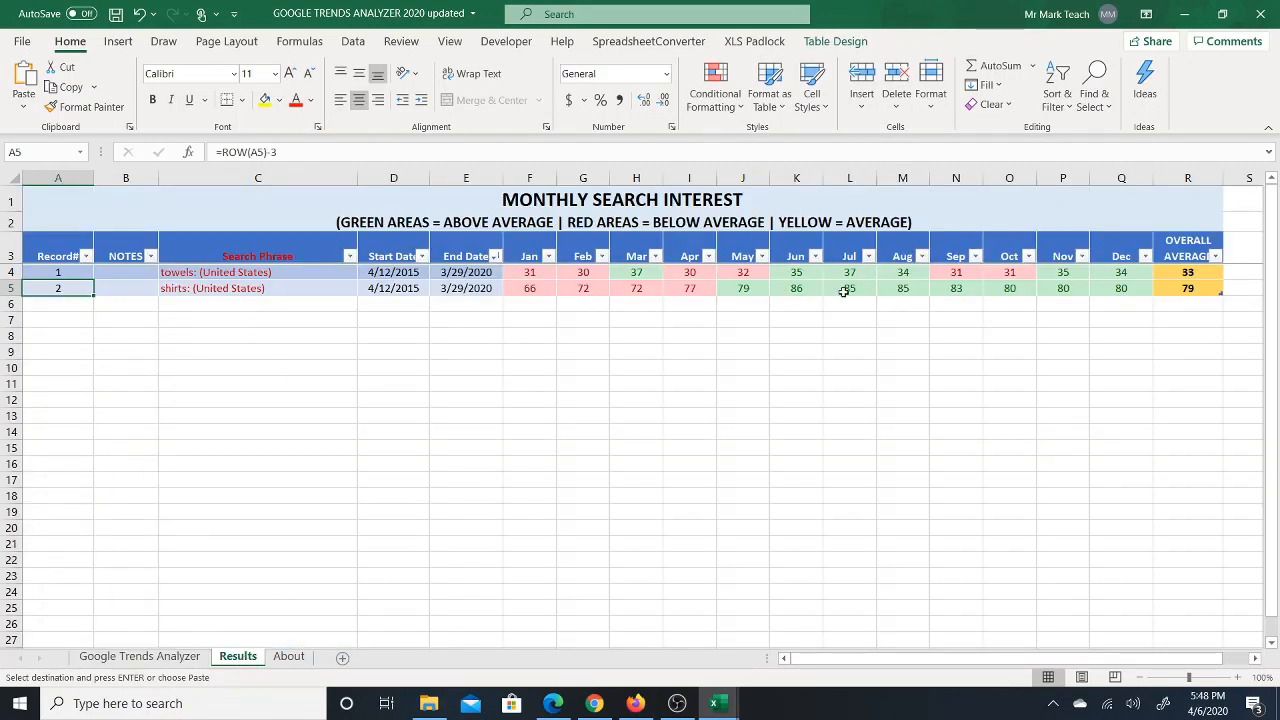
left_click(533, 289)
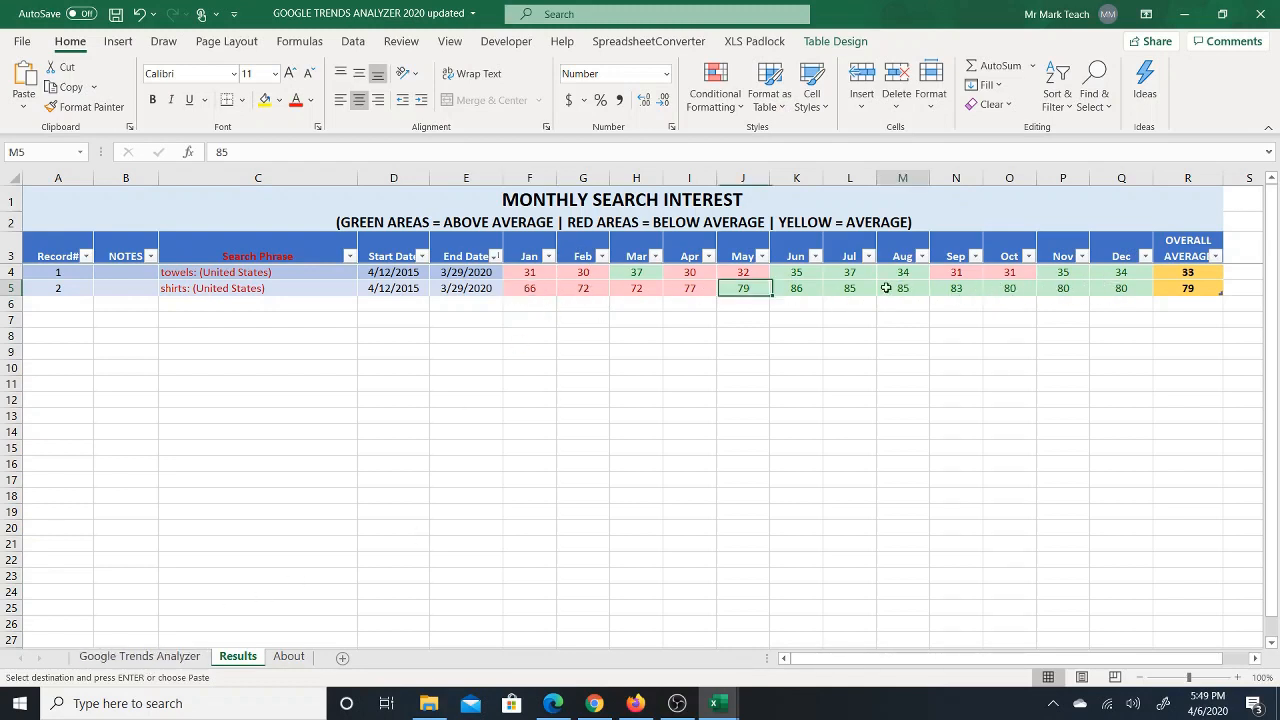
left_click_drag(903, 288, 850, 288)
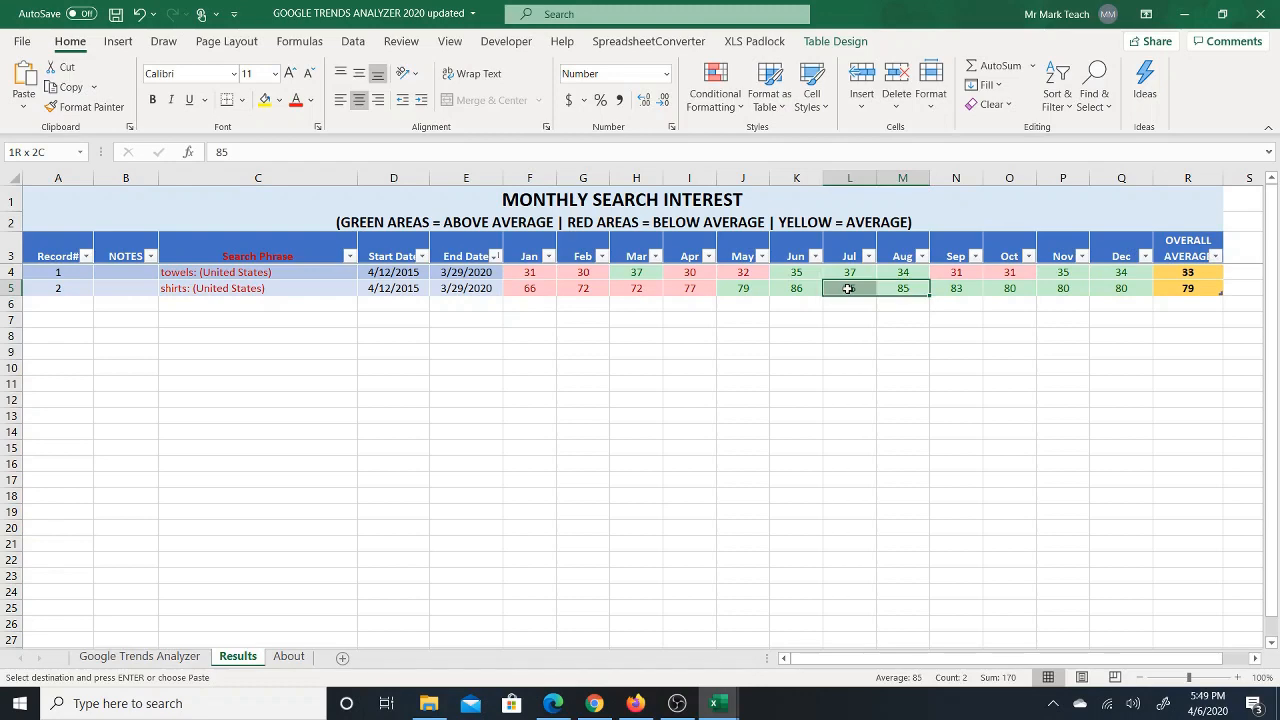
Record the epsom salt results from the Google Trends Analyzer sheet and switch to the epsom salt Google Trends page in Firefox.
left_click(163, 656)
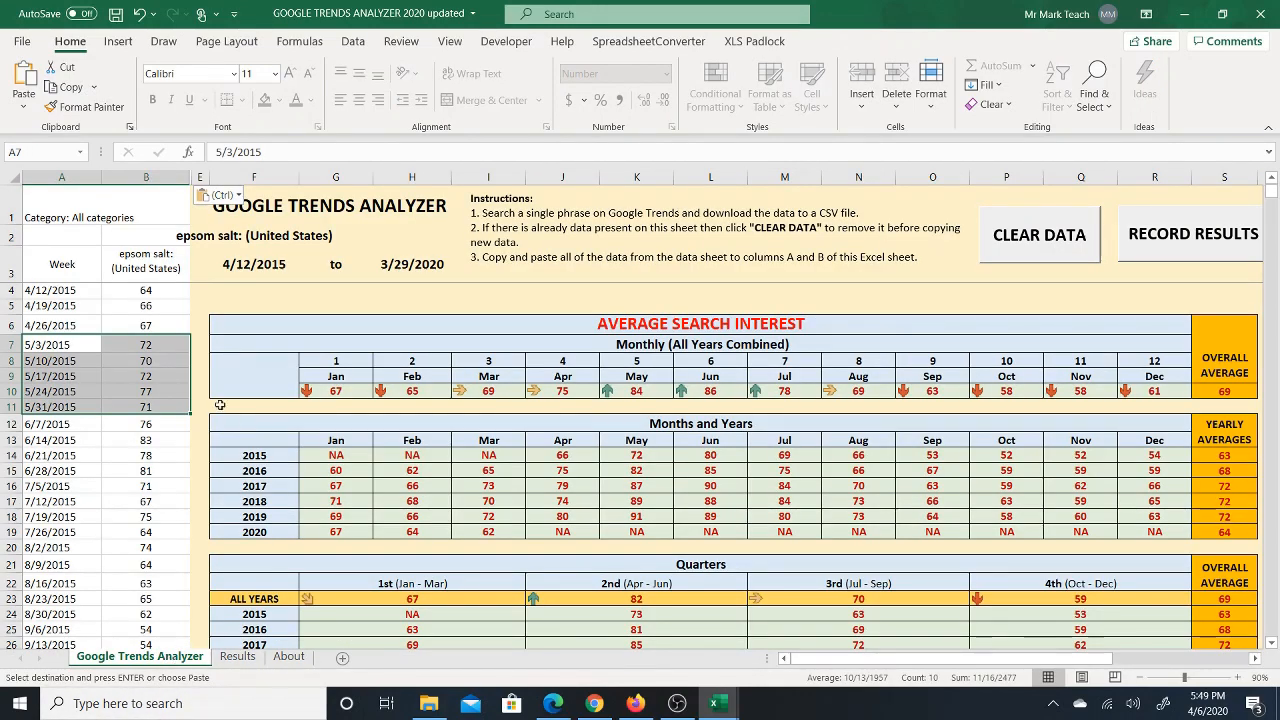
left_click(1141, 242)
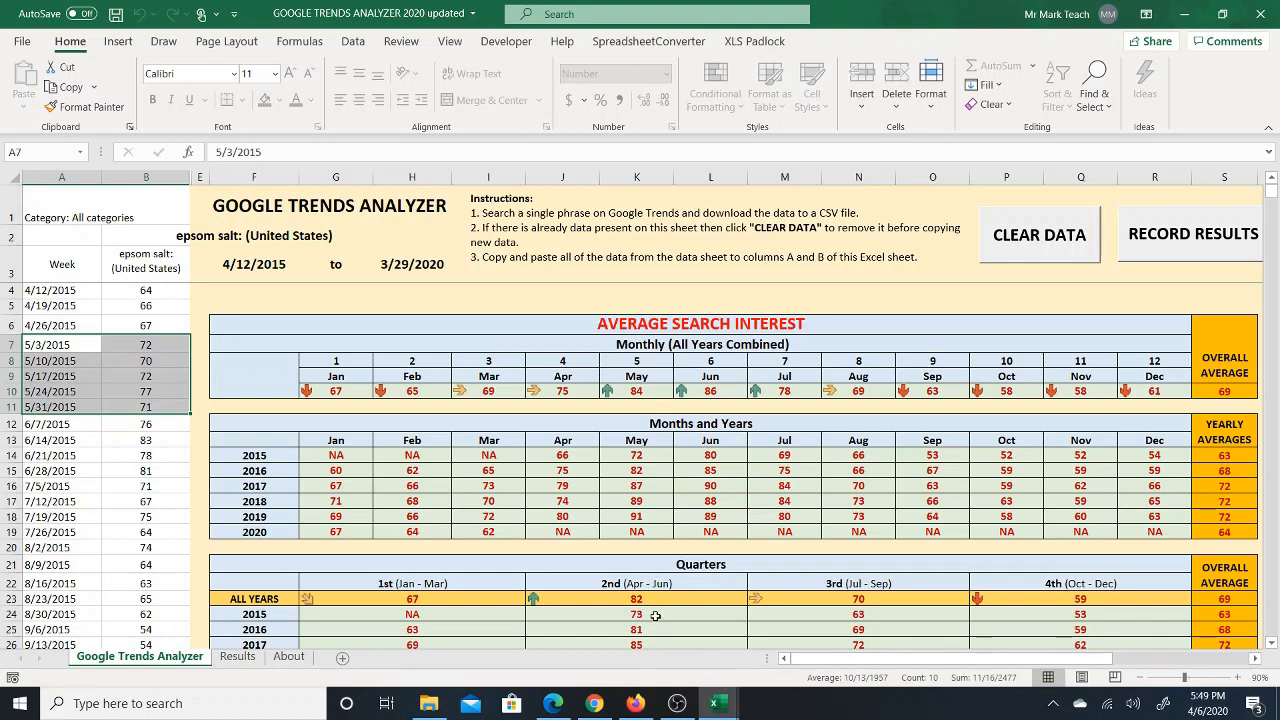
left_click(636, 704)
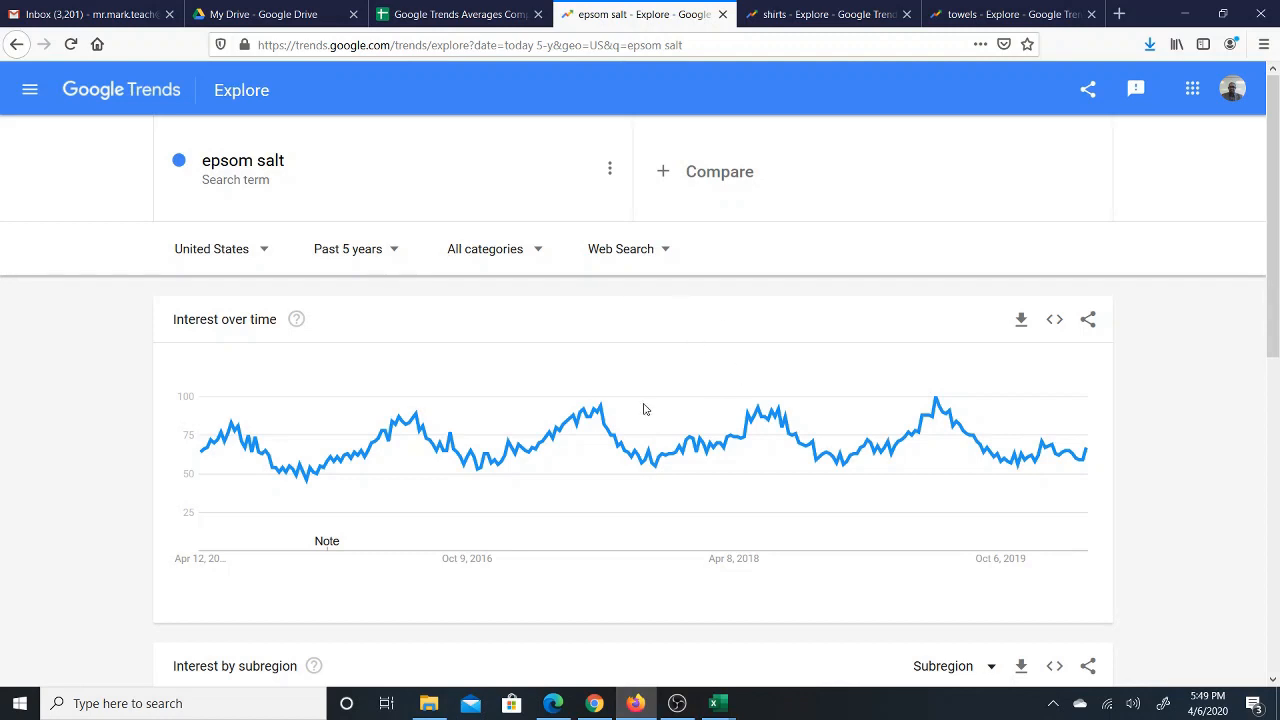